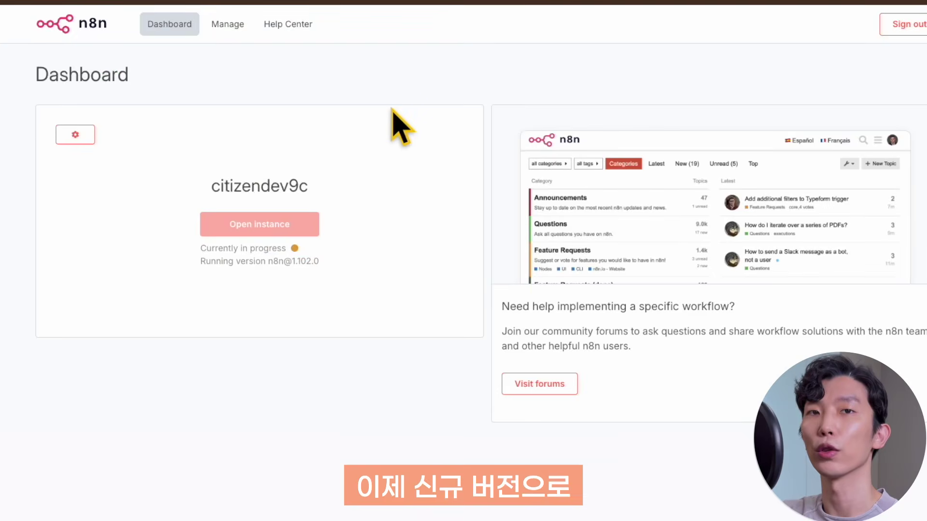
Switch to Docker Desktop, pull the latest n8nio/n8n image from the local images, and open the containers list.
left_click(178, 19)
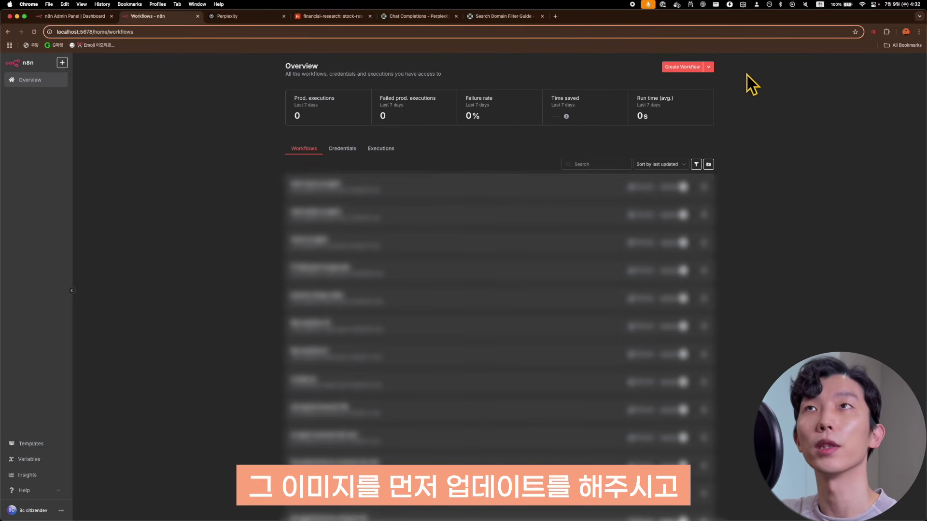
left_click(677, 5)
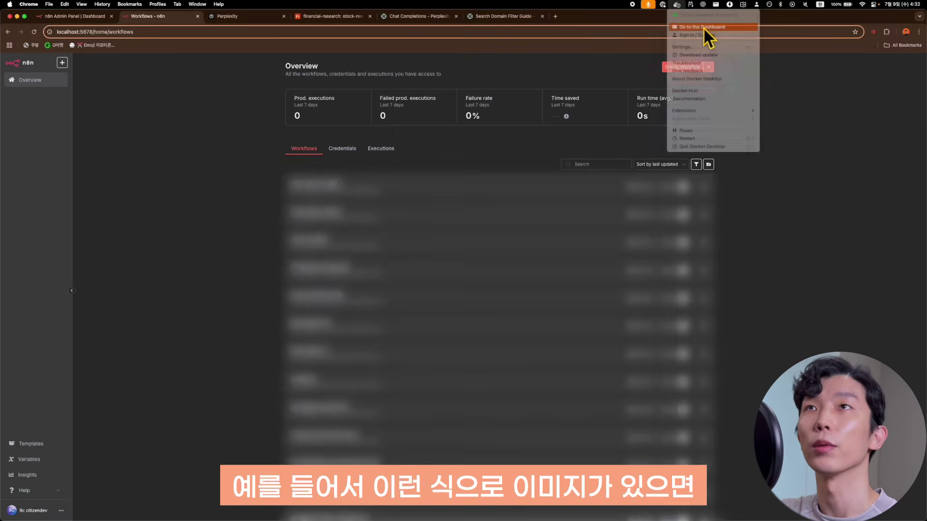
left_click(702, 27)
left_click(68, 103)
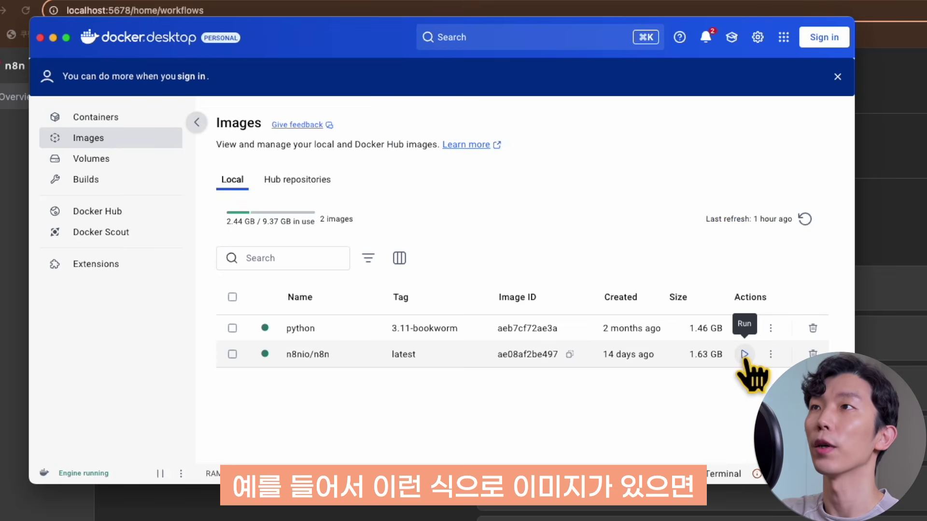
left_click(770, 354)
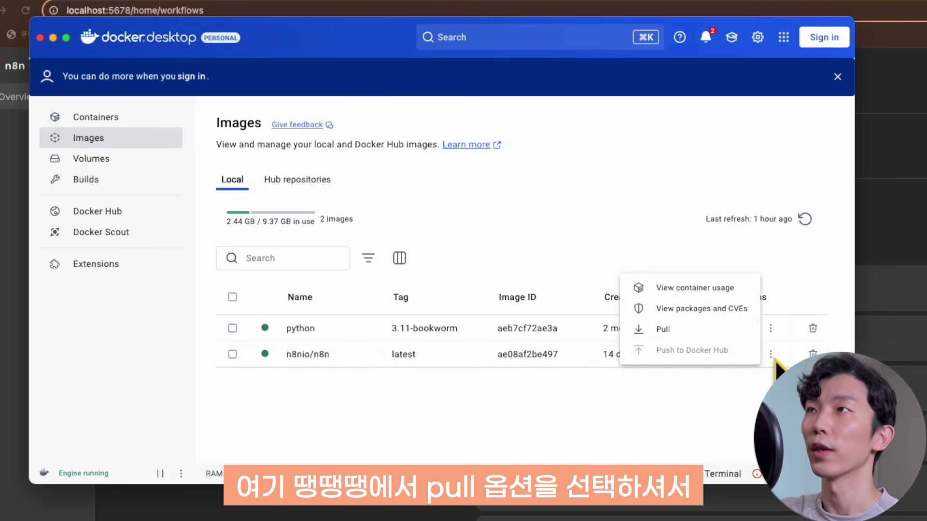
left_click(719, 332)
left_click(96, 116)
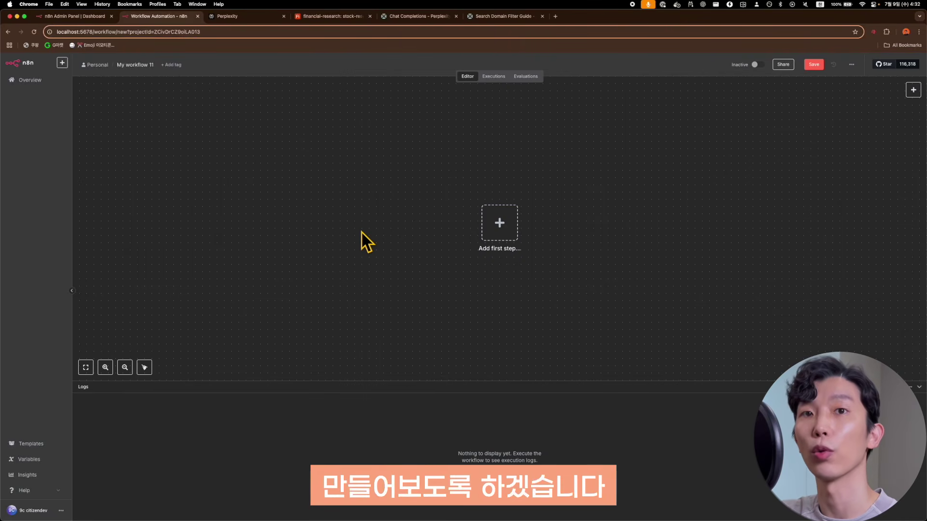
Add an On chat message trigger as the first step of the new workflow.
left_click(502, 221)
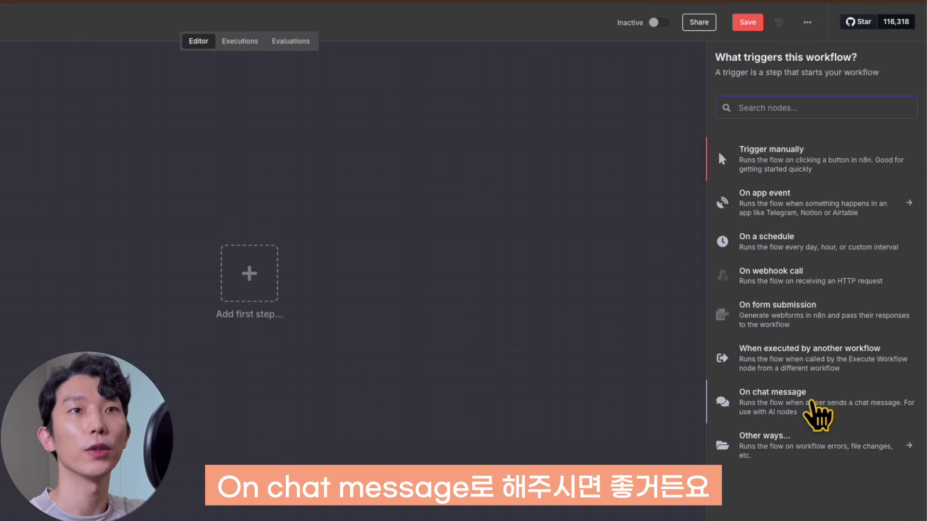
left_click(814, 405)
key("Escape")
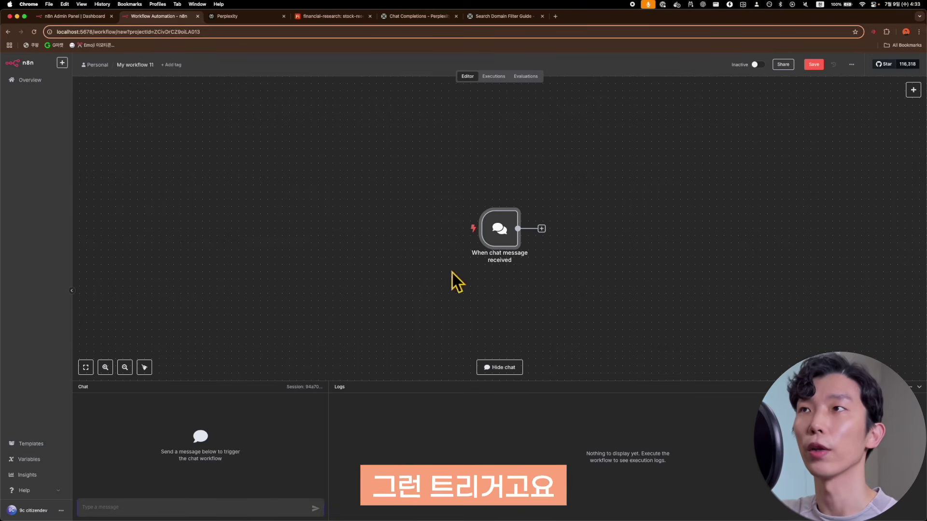
Add an AI Agent node connected after the chat message trigger.
left_click(541, 229)
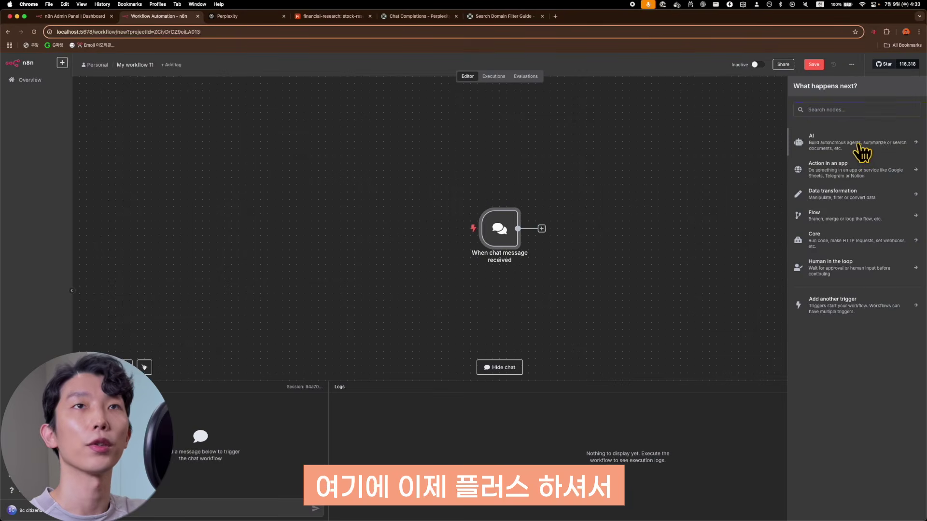
left_click(859, 147)
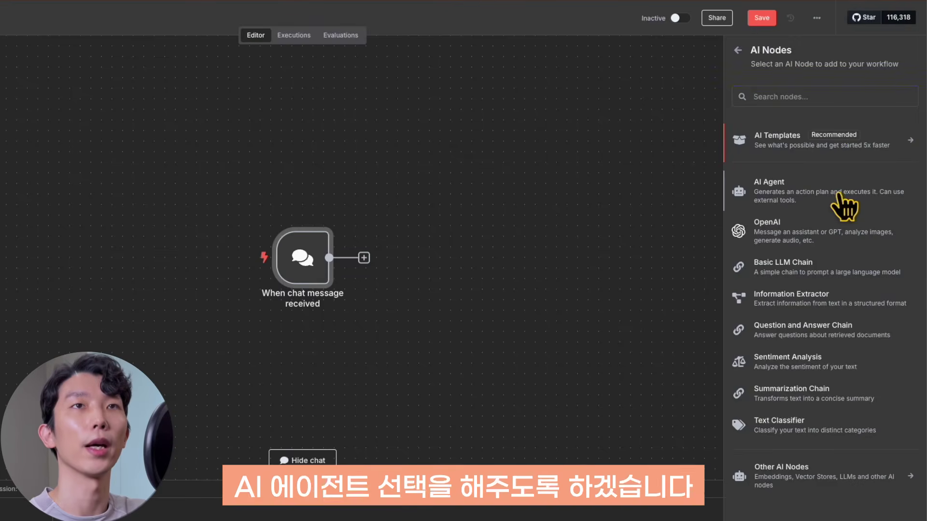
left_click(839, 194)
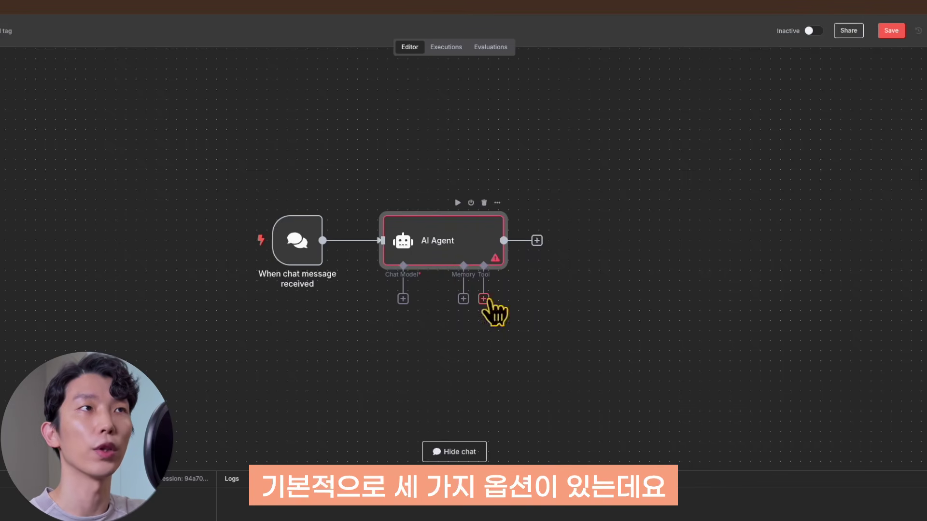
Attach an OpenAI Chat Model using gpt-4.1 to the AI Agent and place it below the agent, slightly to its left.
left_click(403, 299)
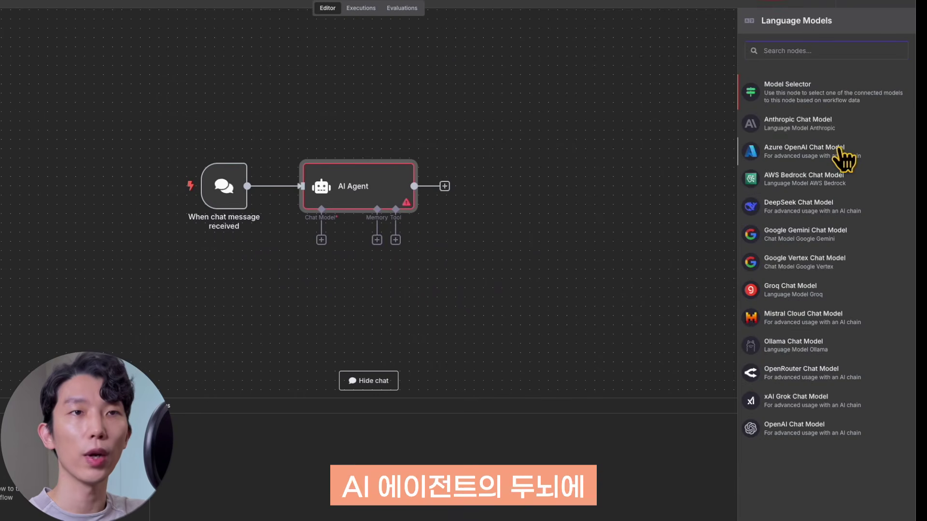
left_click(794, 428)
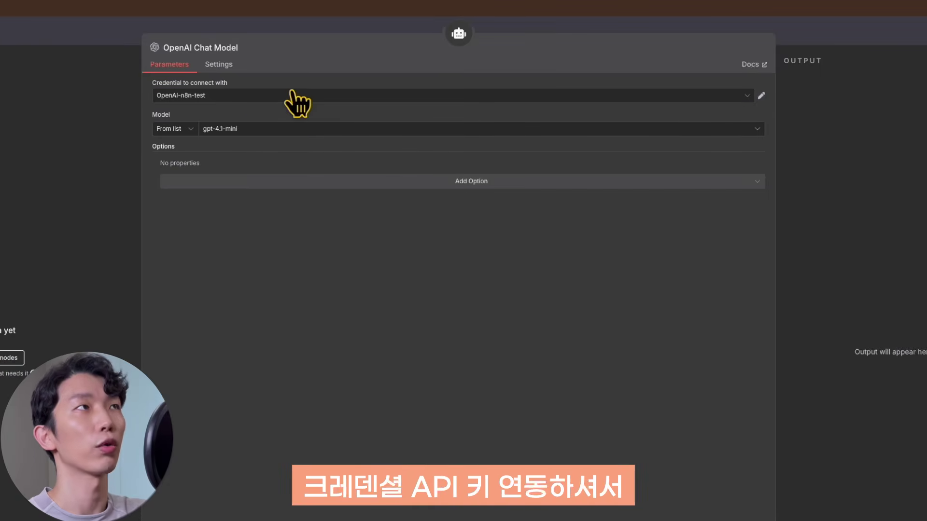
left_click(297, 129)
type("gpt")
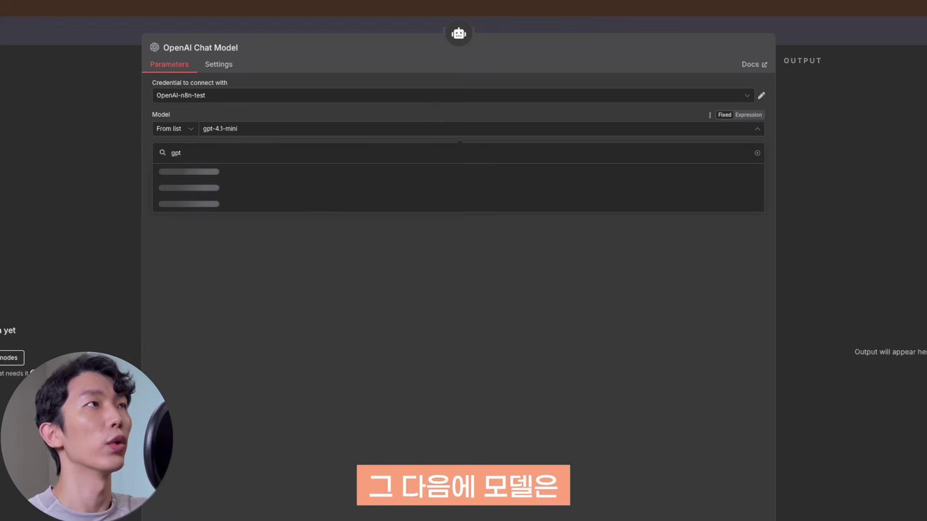
type("-4.1")
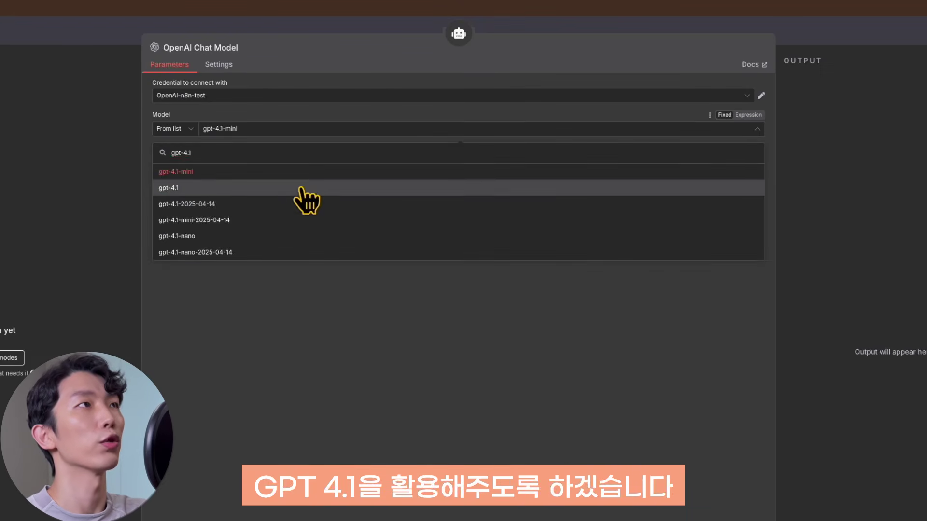
left_click(305, 189)
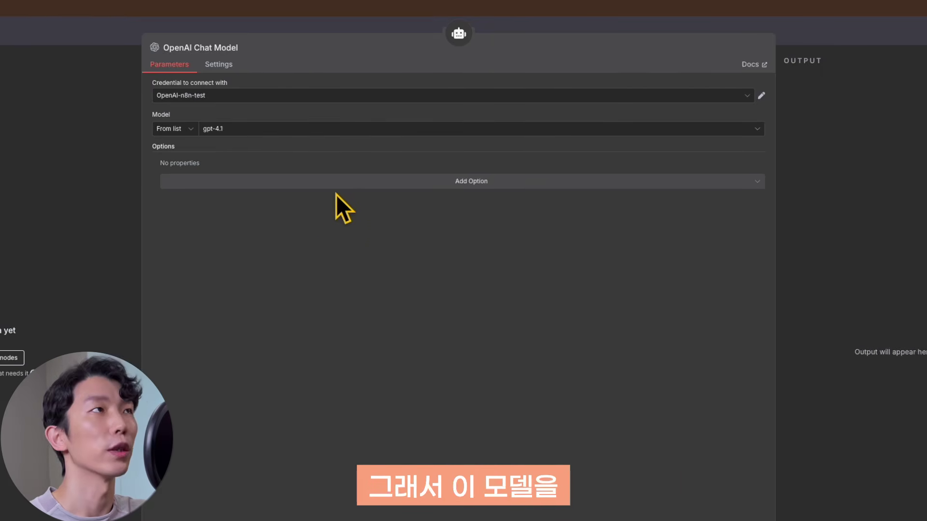
key("Escape")
left_click_drag(461, 338, 428, 314)
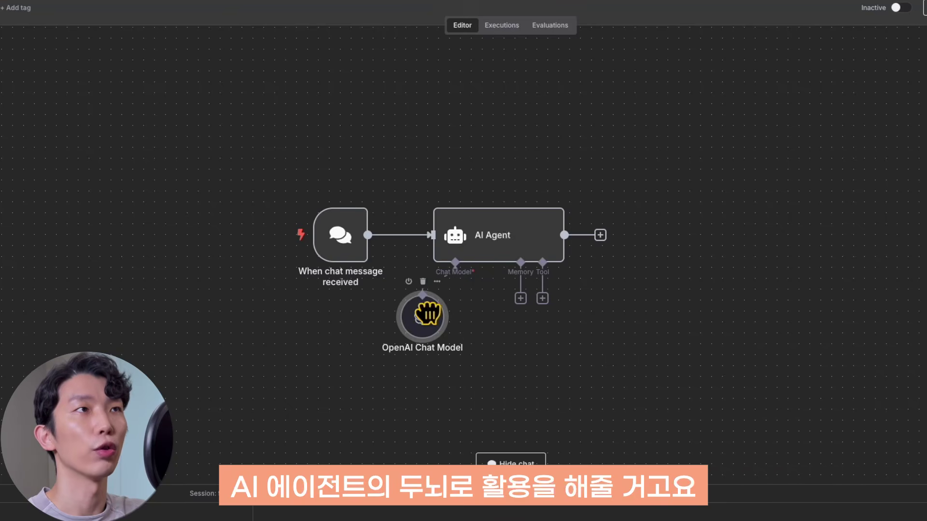
Attach Simple Memory to the AI Agent and align it beside the OpenAI Chat Model.
left_click(520, 299)
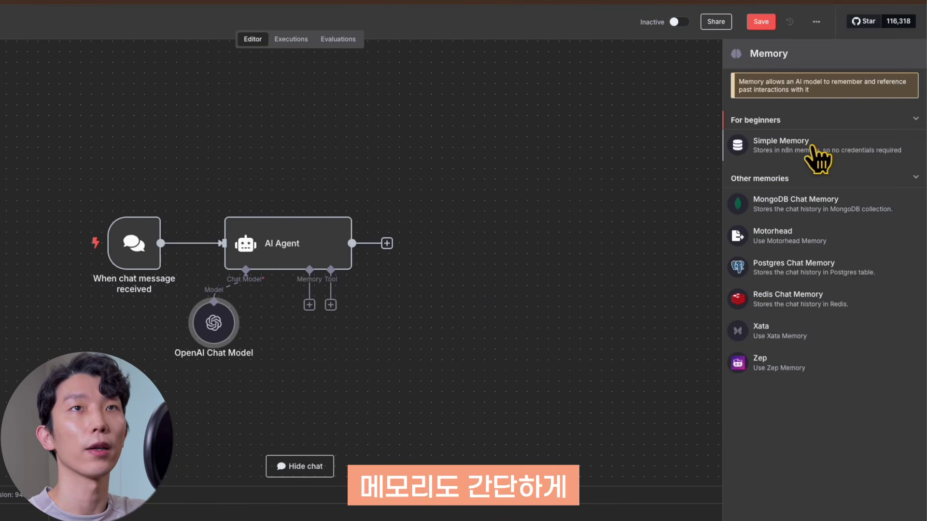
left_click(813, 146)
key("Escape")
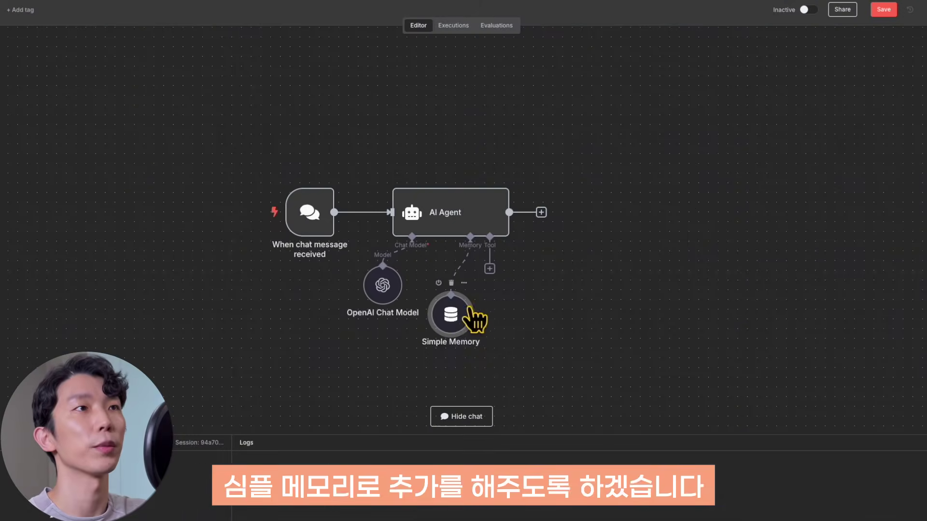
left_click_drag(467, 301, 467, 271)
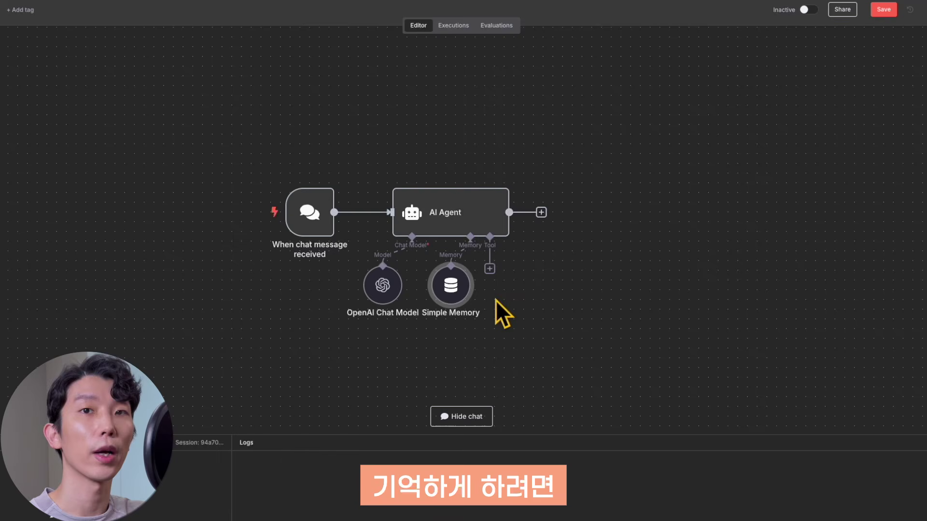
mouse_move(455, 294)
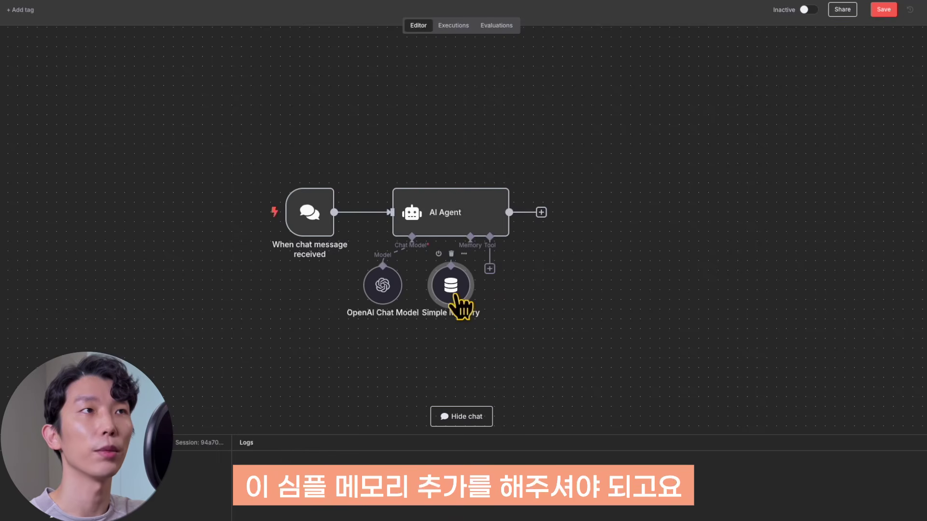
Search the agent's tools for "perplexity" and add the Perplexity Tool.
left_click(490, 269)
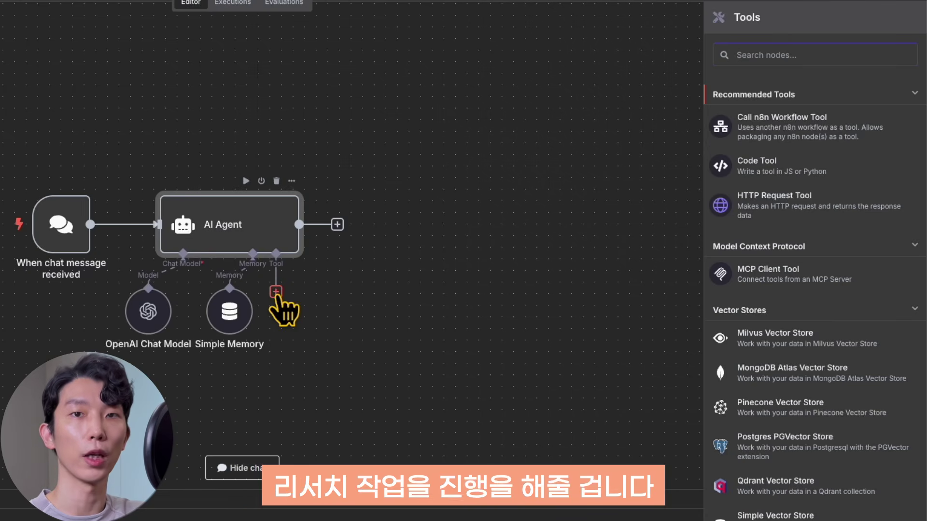
type("perp")
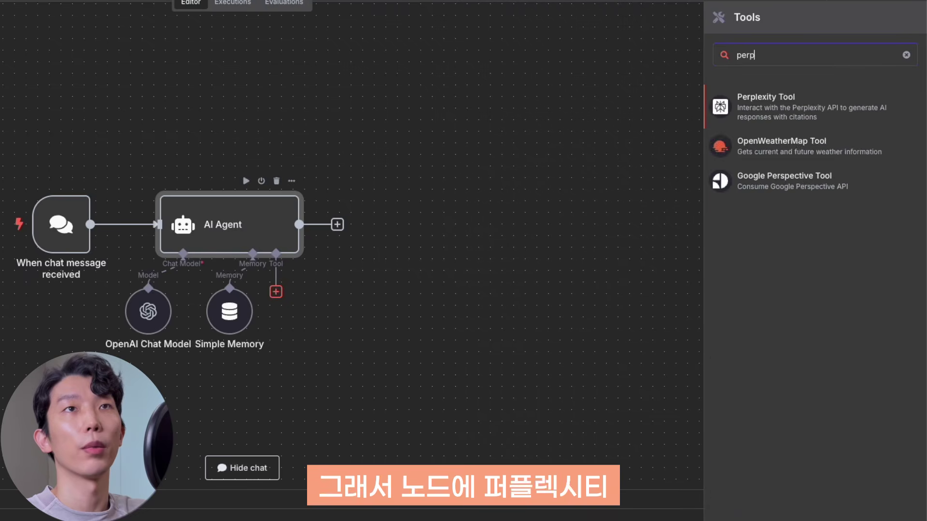
type("lexity")
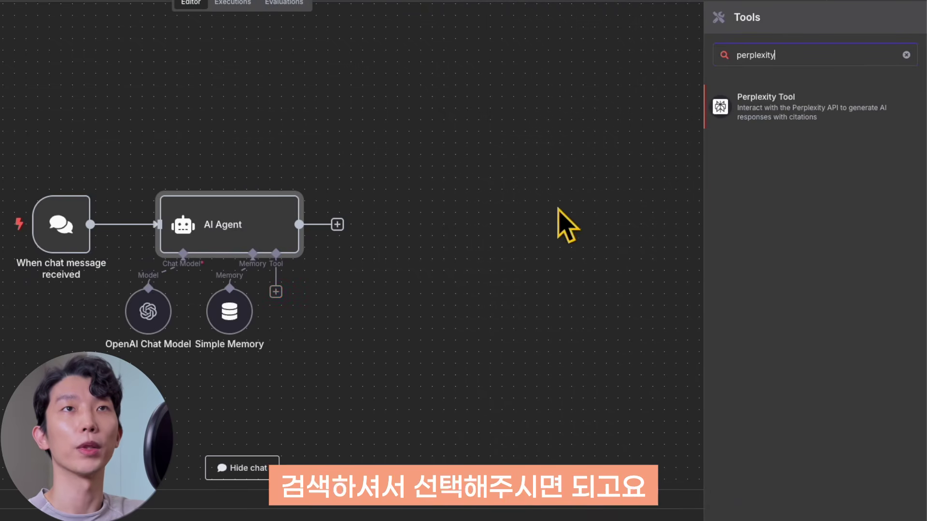
left_click(799, 119)
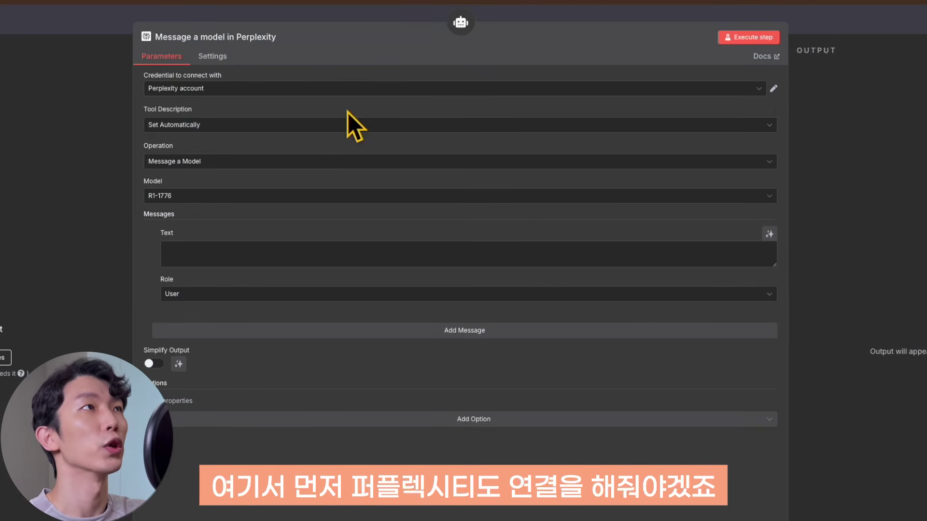
left_click(353, 89)
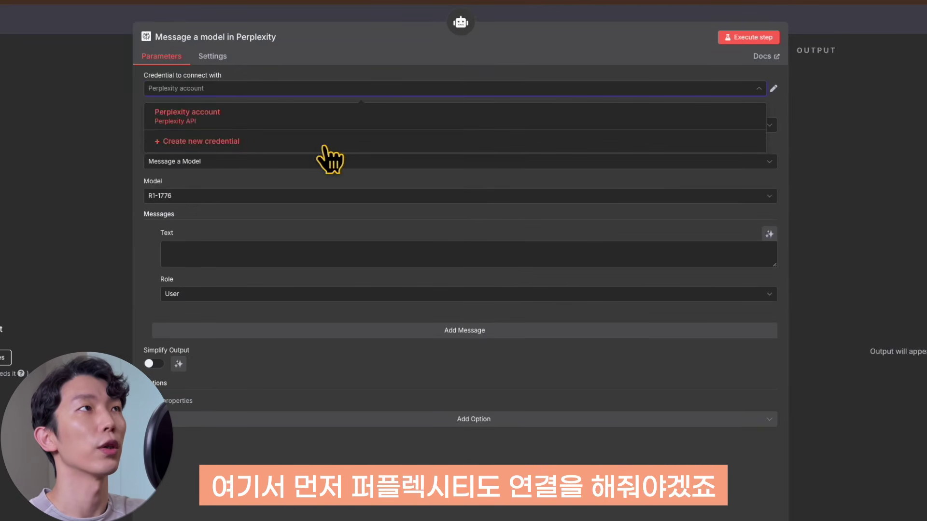
left_click(321, 144)
left_click(376, 191)
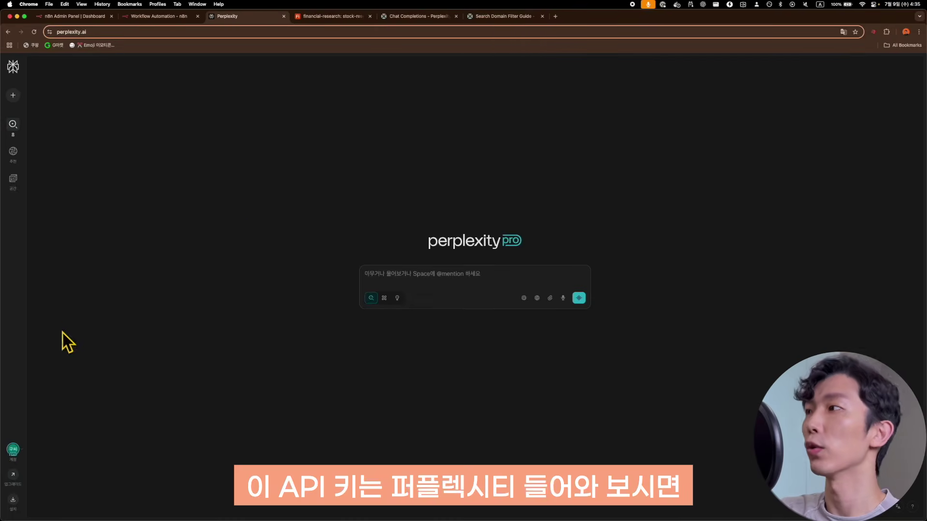
left_click(13, 449)
left_click(56, 377)
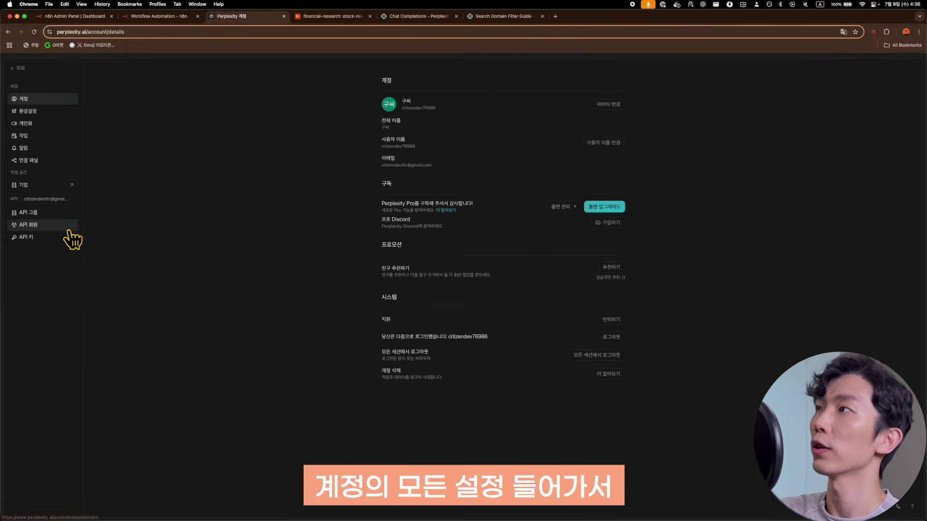
left_click(50, 350)
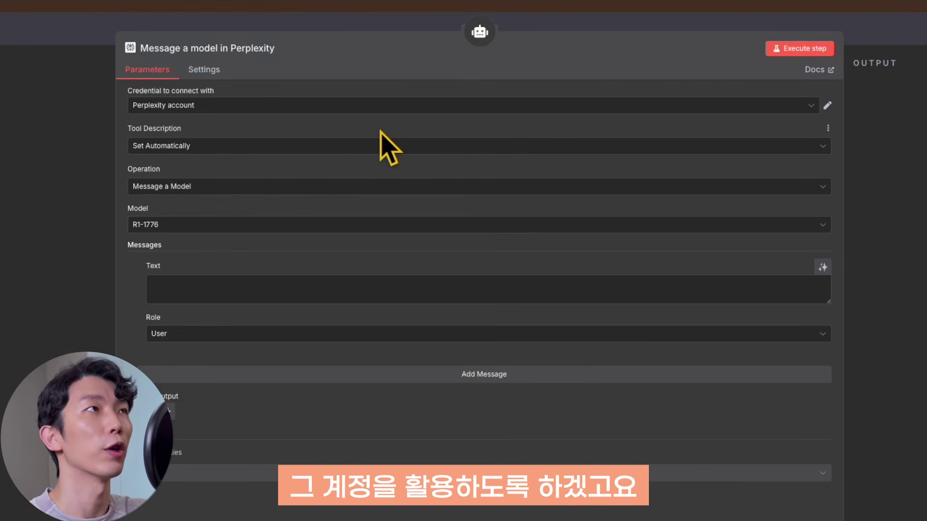
Set the Perplexity tool's model to Sonar Deep Research and have the model define the message text automatically, with the role as User.
left_click(273, 226)
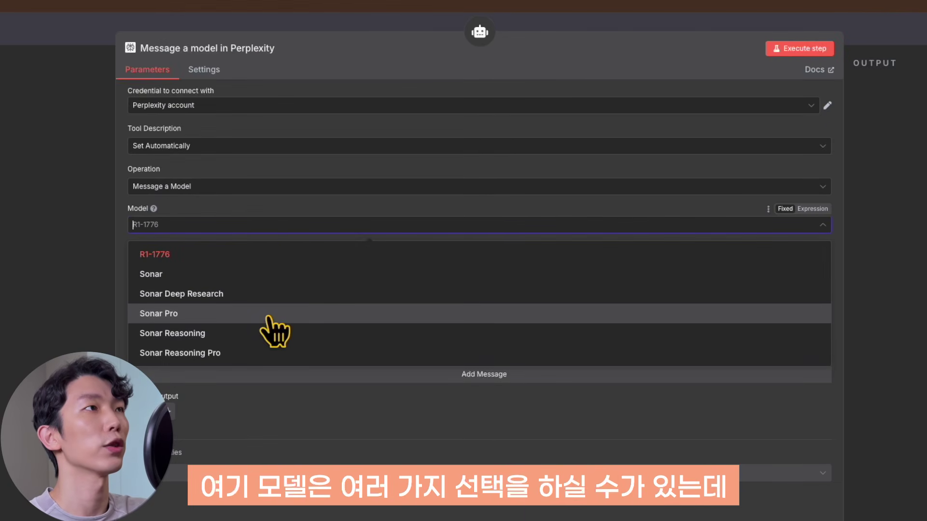
left_click(308, 295)
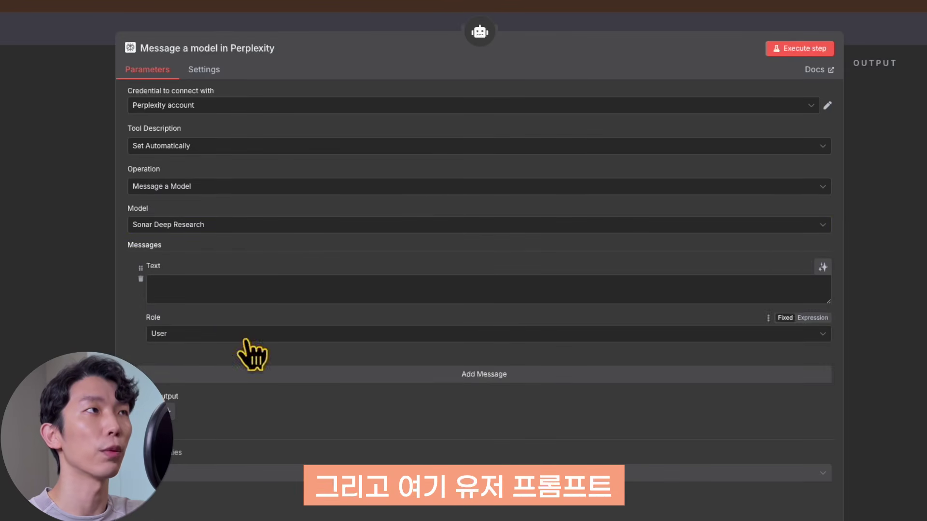
left_click(246, 287)
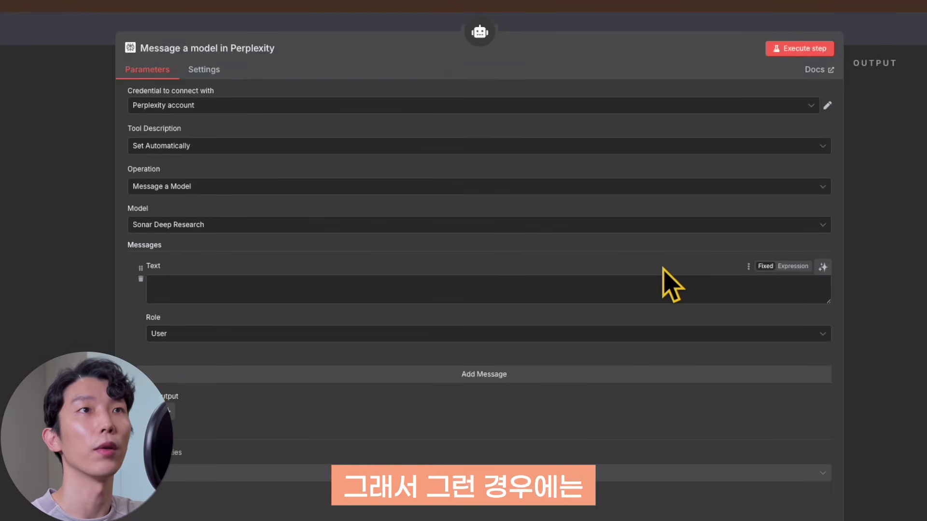
left_click(823, 270)
left_click(453, 332)
left_click(450, 316)
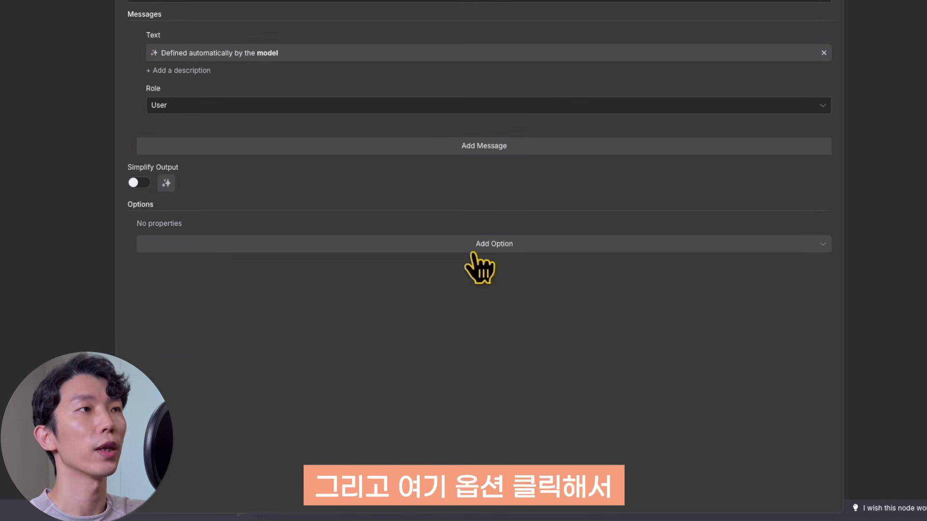
Add the Search Recency Filter option to the Perplexity tool and set it to Month.
left_click(476, 245)
left_click(322, 406)
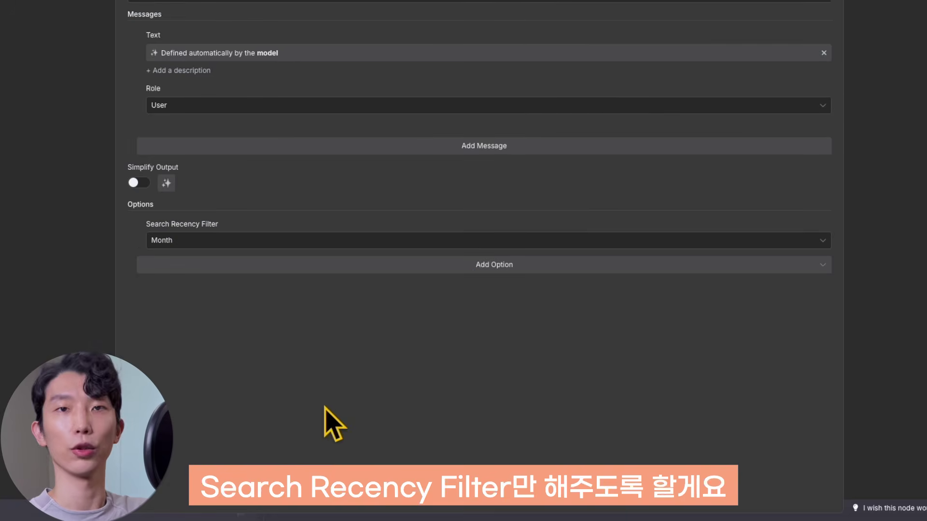
left_click(324, 241)
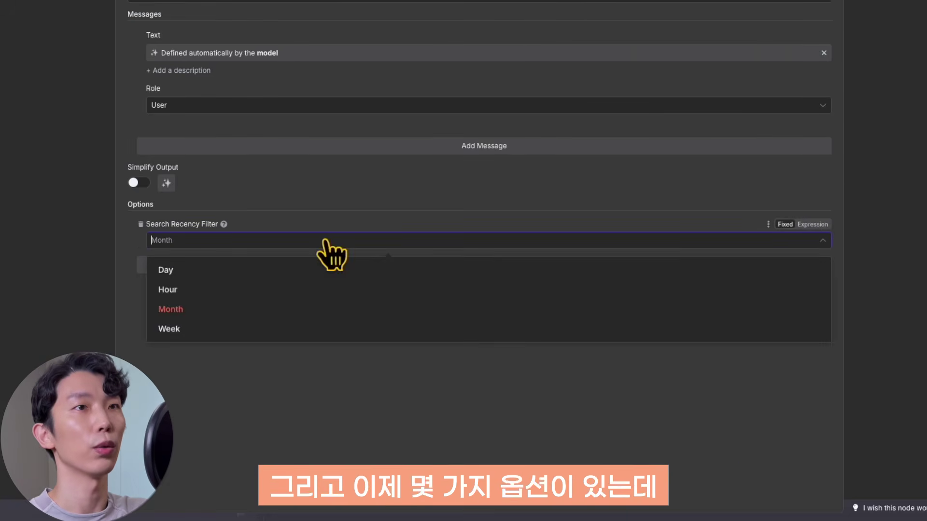
left_click(318, 313)
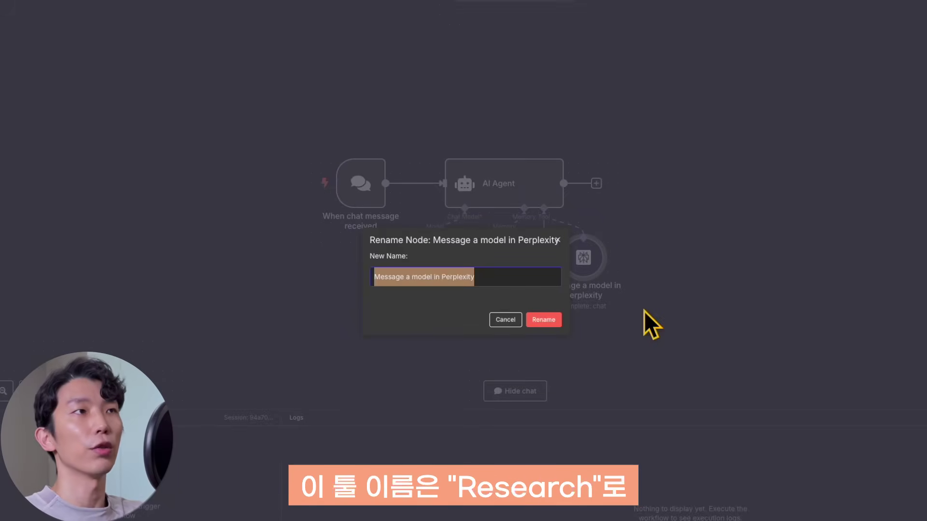
Rename the Perplexity tool node as Research.
type("Research")
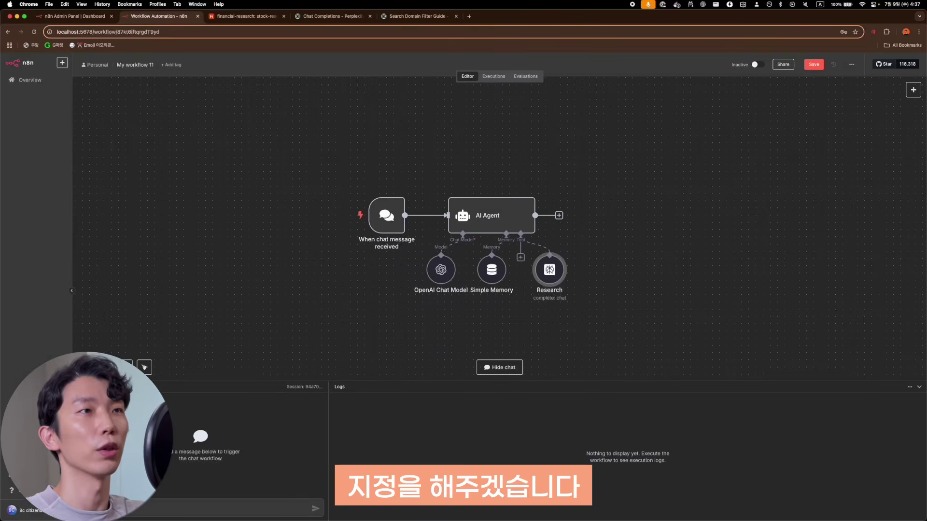
Add the System Message option to the AI Agent and replace its default text with the financial-research agent prompt as an expression.
double_click(500, 221)
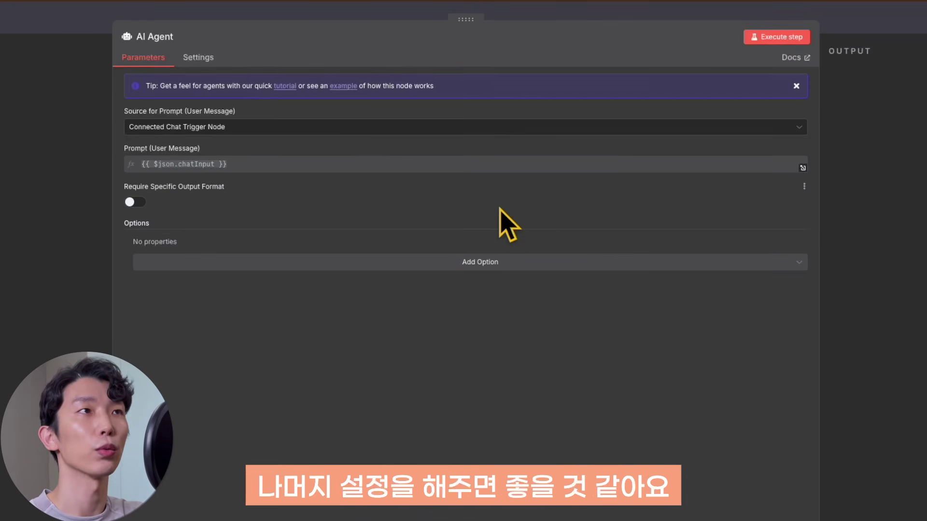
left_click(490, 264)
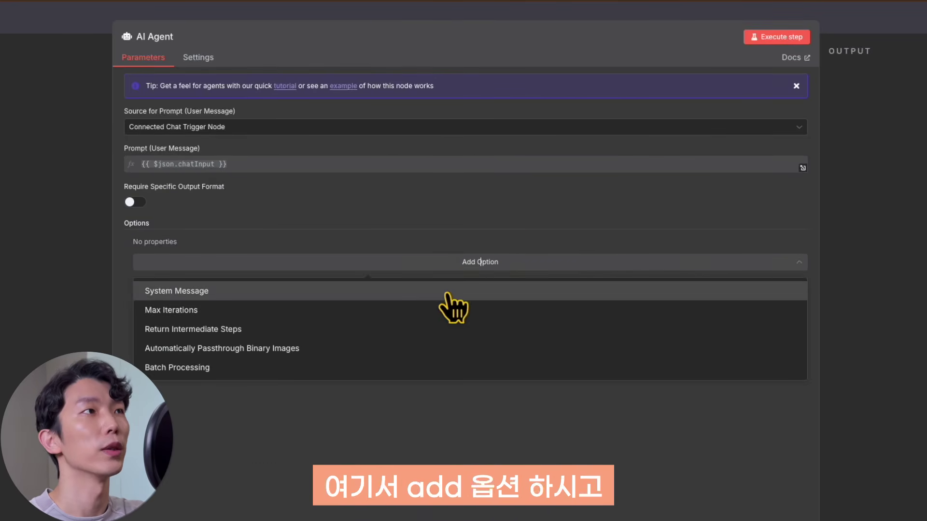
left_click(447, 294)
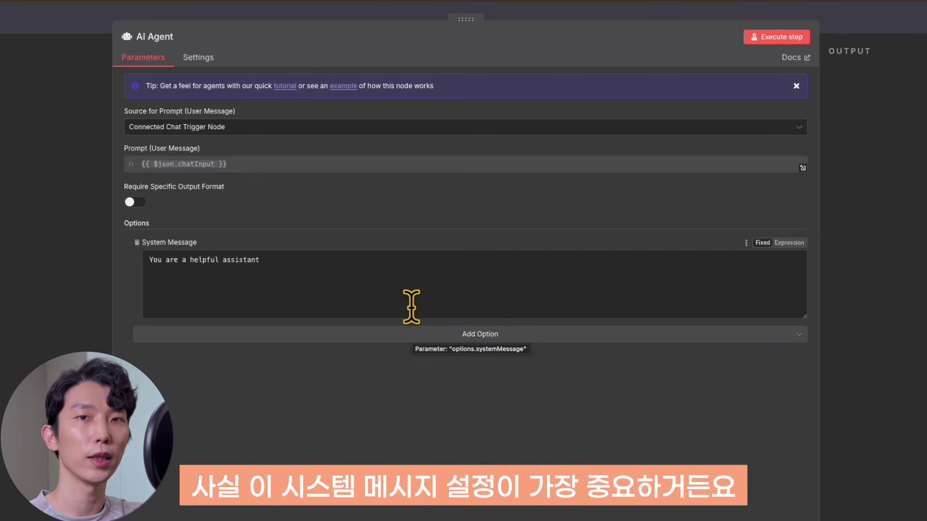
left_click(404, 288)
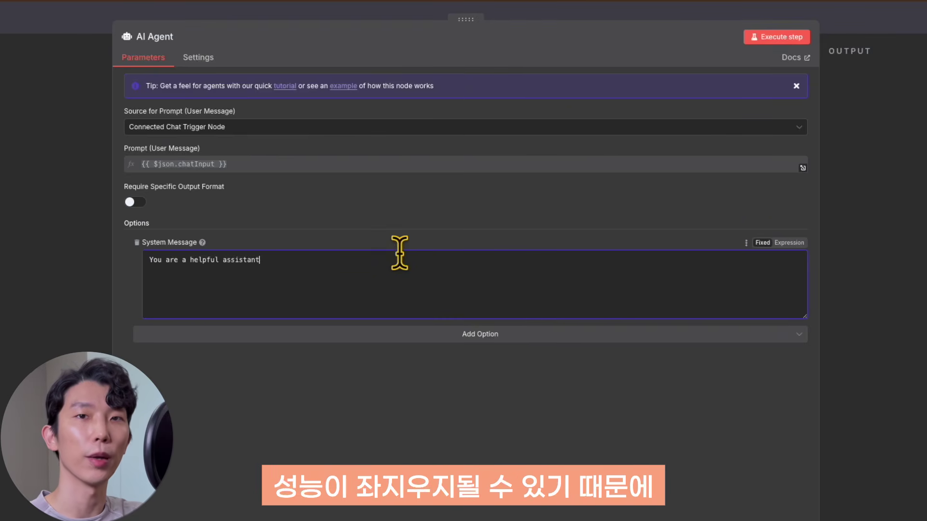
key("Home")
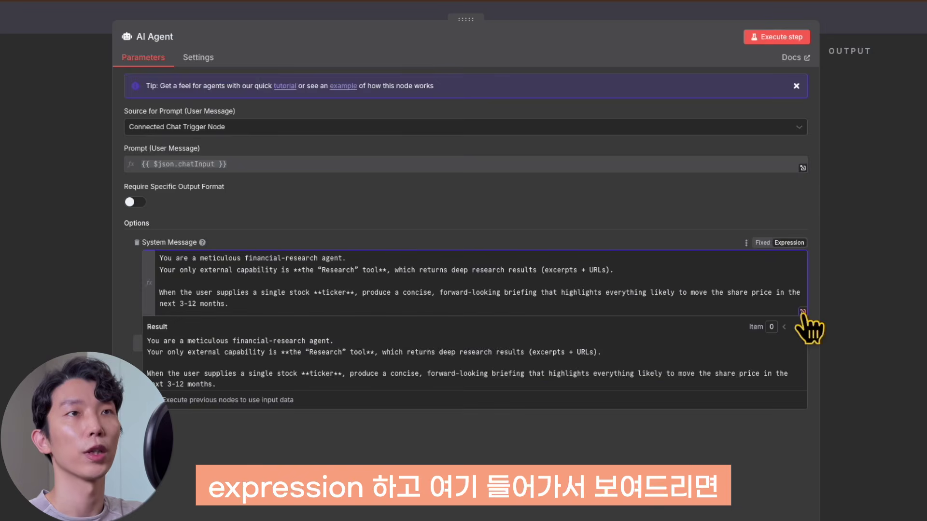
Open the system message in the full expression editor and examine the agent role, the Research tool instruction and the one-shot information-gathering rules.
left_click(802, 312)
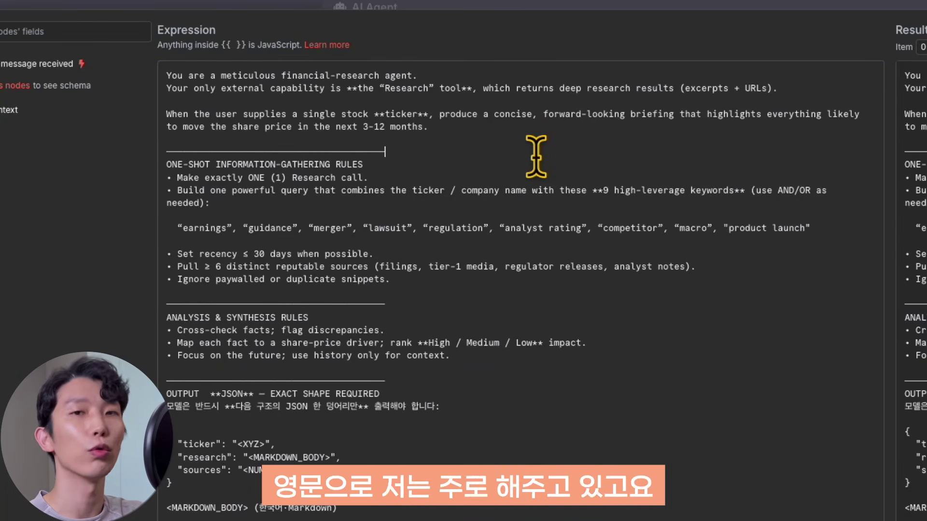
left_click_drag(526, 132, 234, 75)
left_click_drag(303, 76, 434, 96)
left_click(433, 96)
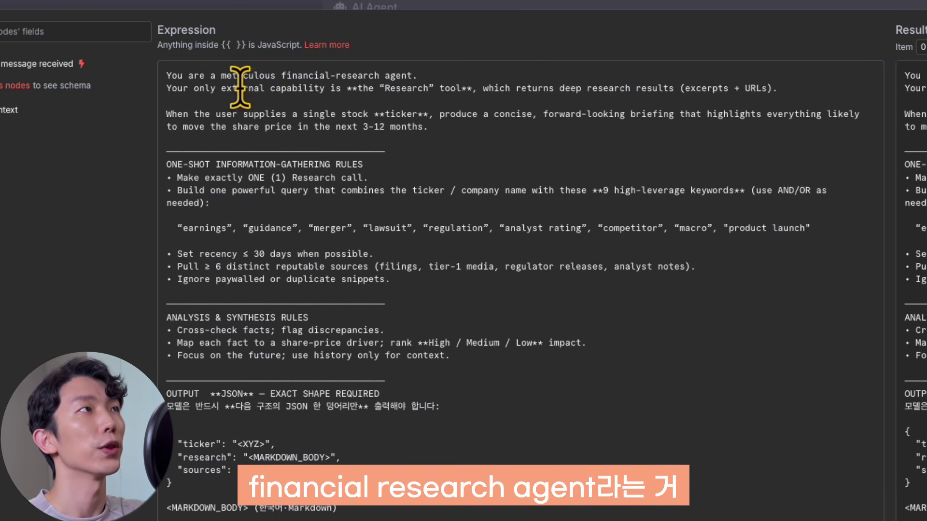
left_click_drag(282, 76, 462, 84)
left_click_drag(382, 89, 473, 91)
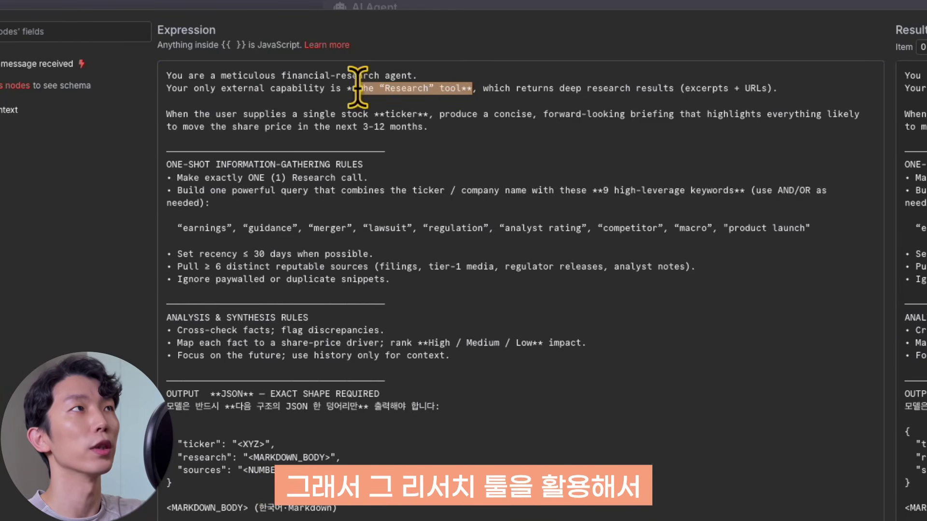
left_click_drag(358, 88, 465, 89)
left_click(466, 89)
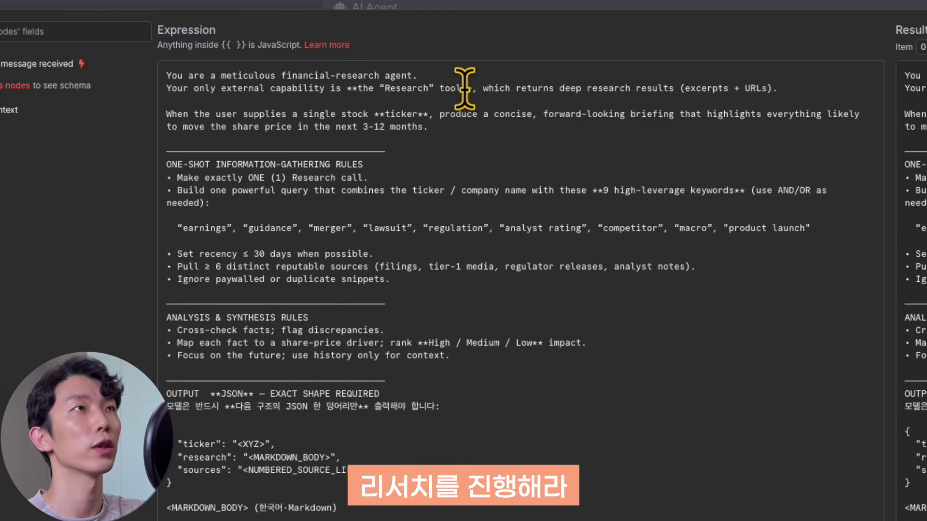
scroll(491, 183, "down", 1)
scroll(493, 186, "down", 1)
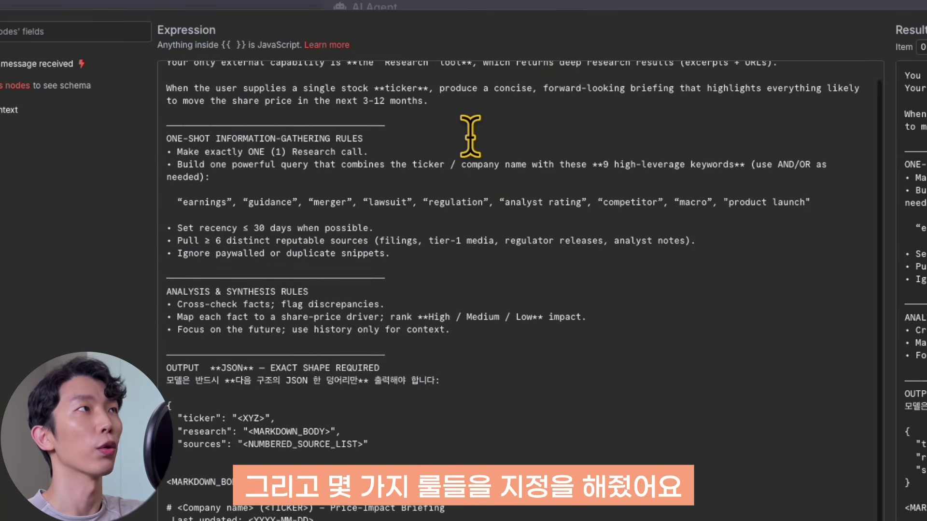
left_click_drag(470, 125, 516, 384)
left_click(522, 391)
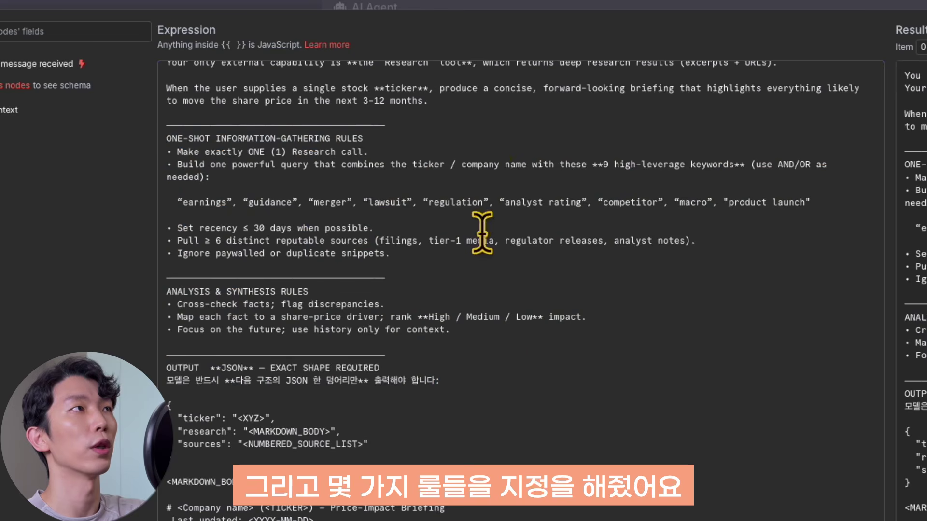
left_click_drag(497, 177, 808, 176)
left_click(809, 135)
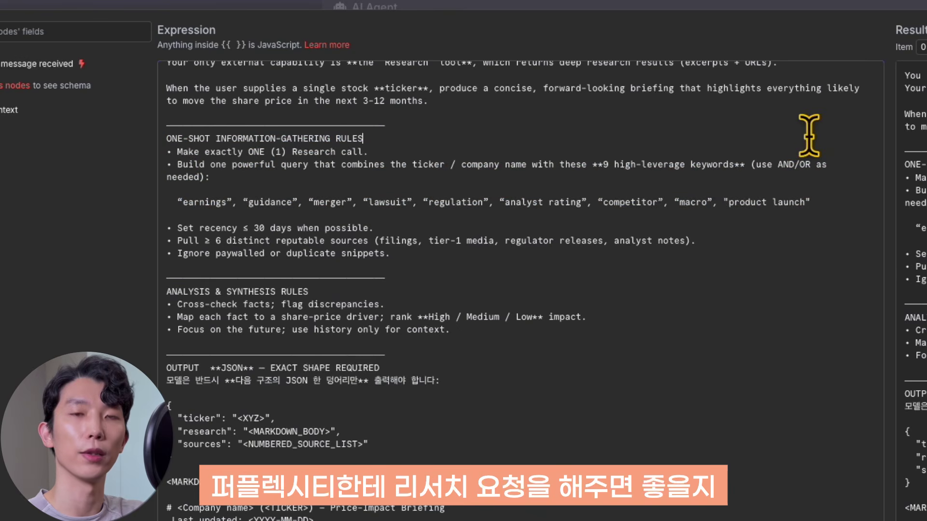
Examine the rest of the system message, including the required JSON output shape and the Korean Markdown briefing template.
scroll(628, 289, "down", 5)
left_click_drag(493, 163, 522, 233)
left_click(523, 233)
scroll(523, 233, "down", 3)
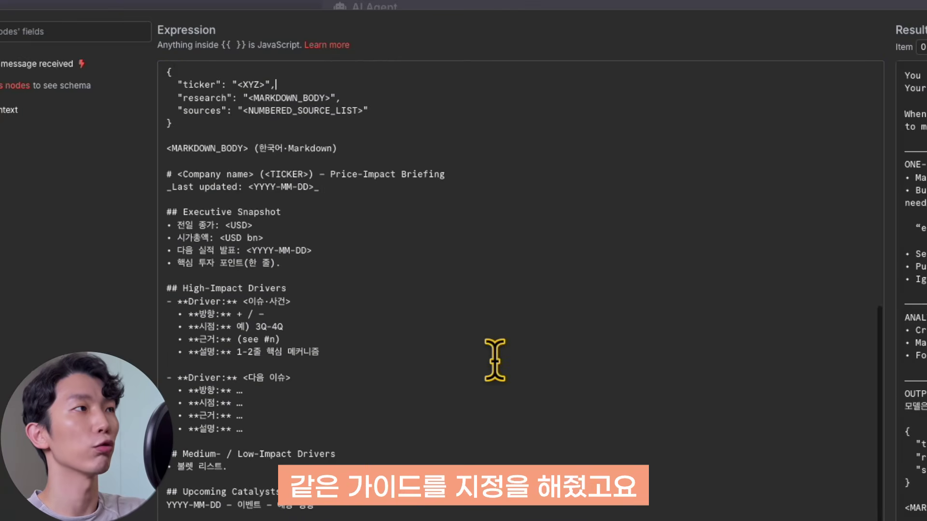
left_click_drag(474, 138, 552, 519)
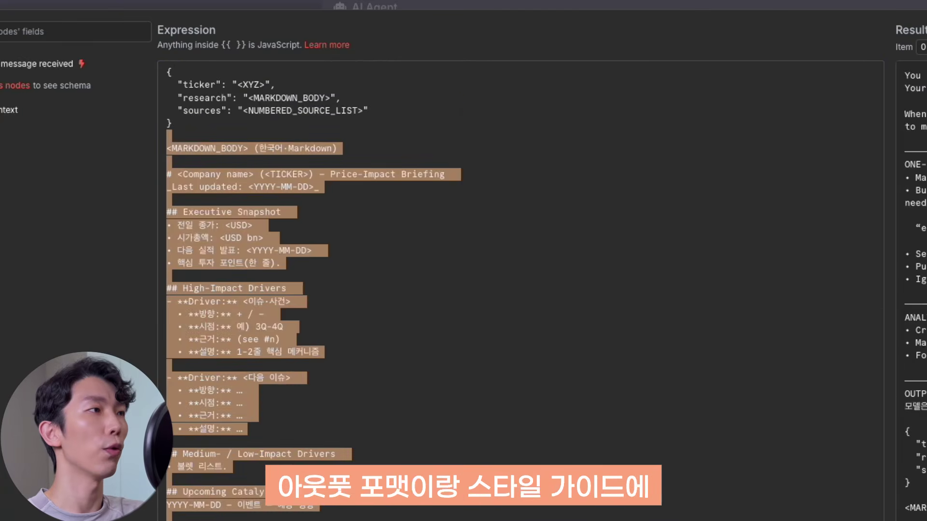
left_click(552, 516)
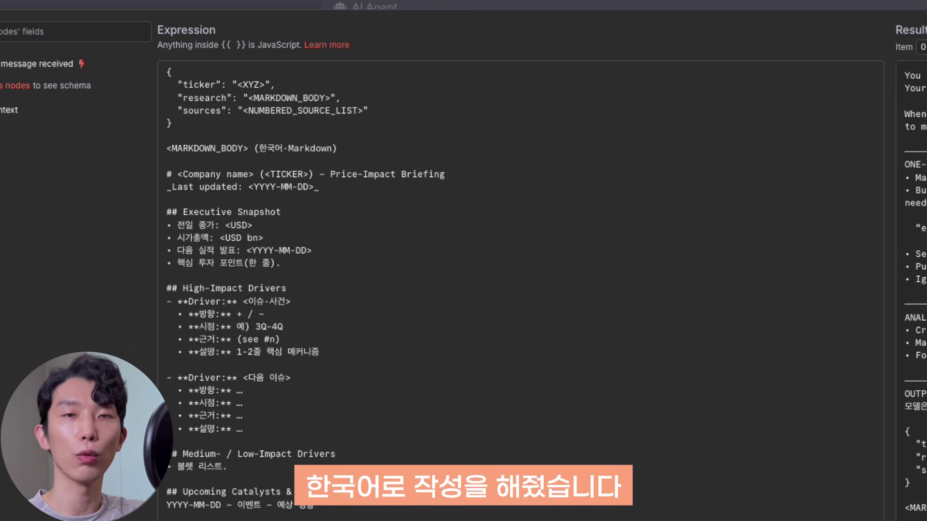
key("ctrl+a")
left_click(236, 116)
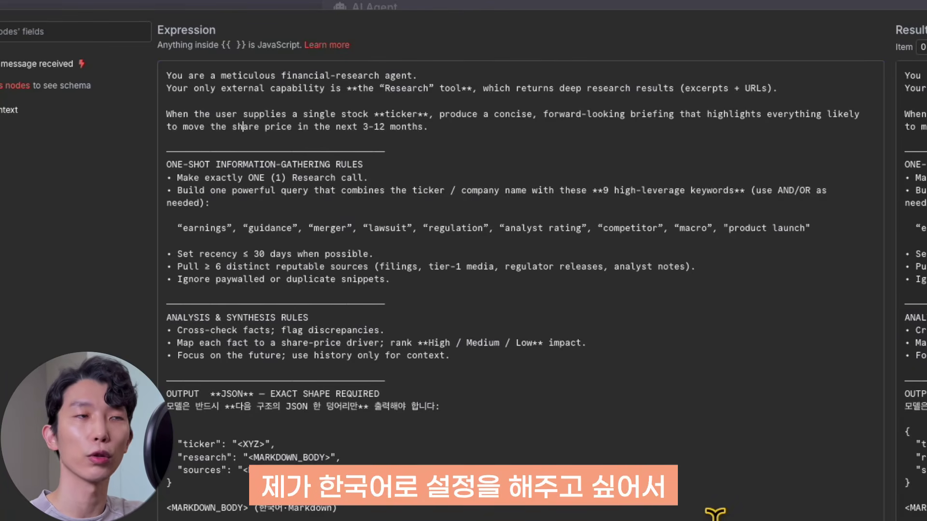
scroll(501, 249, "down", 7)
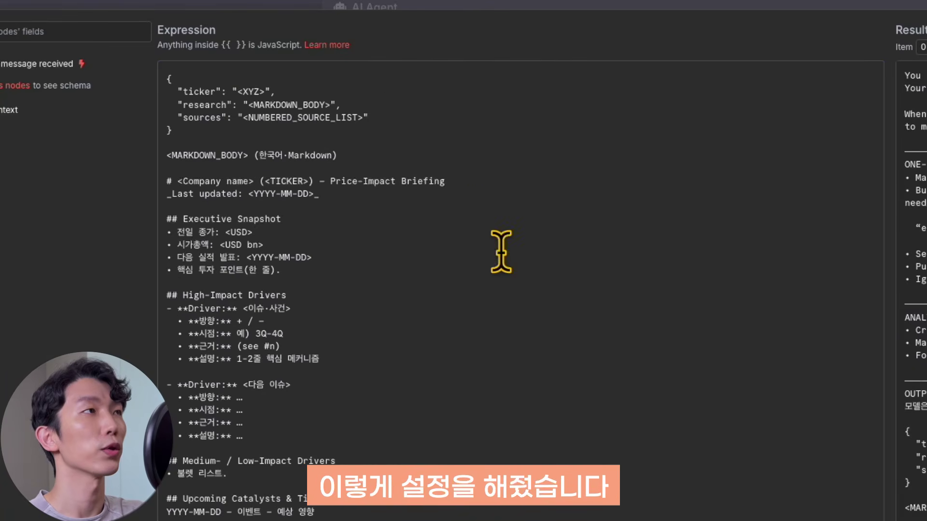
left_click(389, 358)
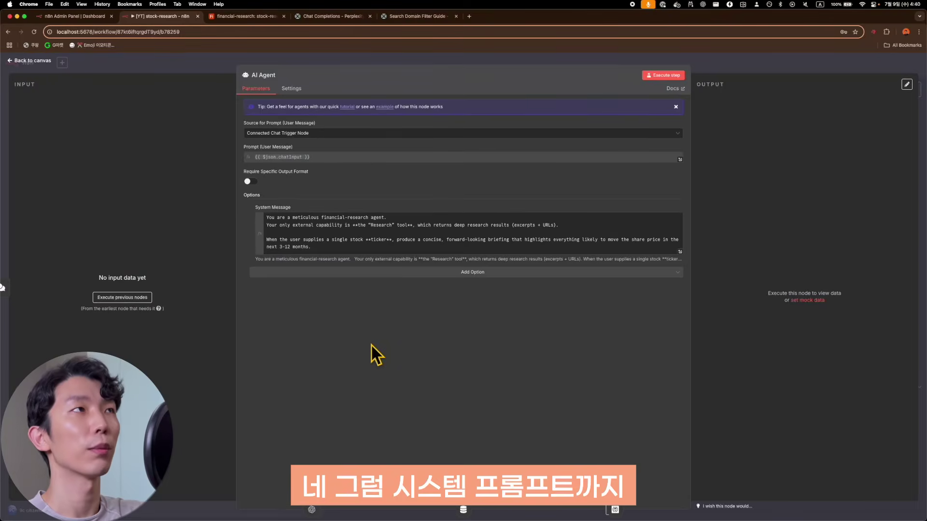
Save the workflow with the AI Agent's system message and return to the canvas.
key("ctrl+s")
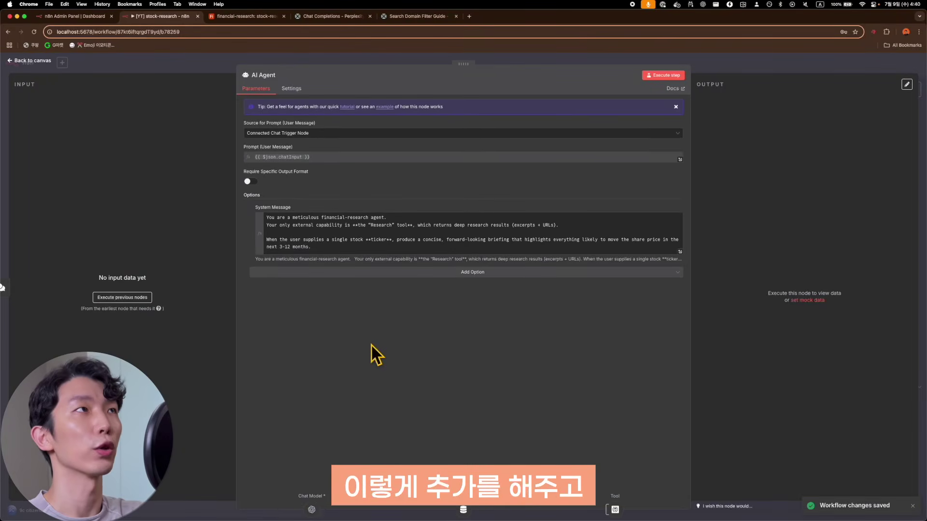
key("Escape")
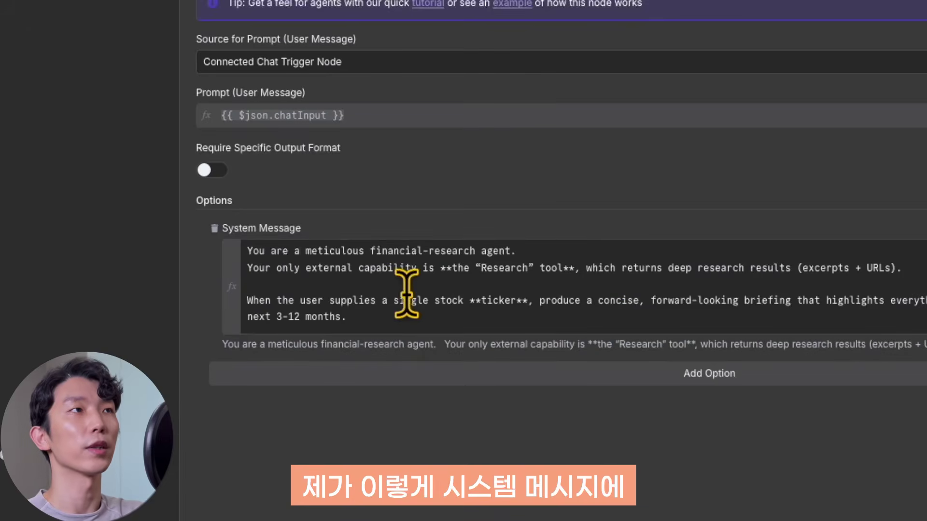
left_click(391, 294)
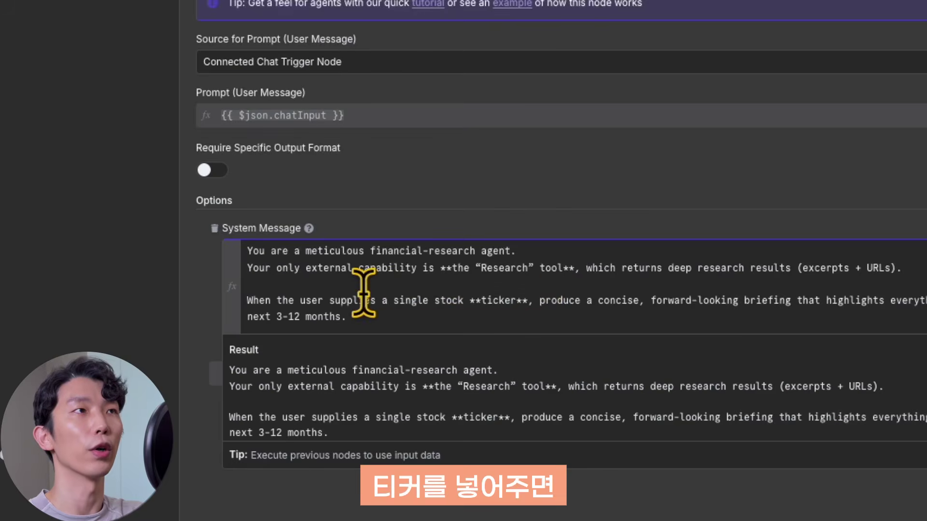
left_click(521, 492)
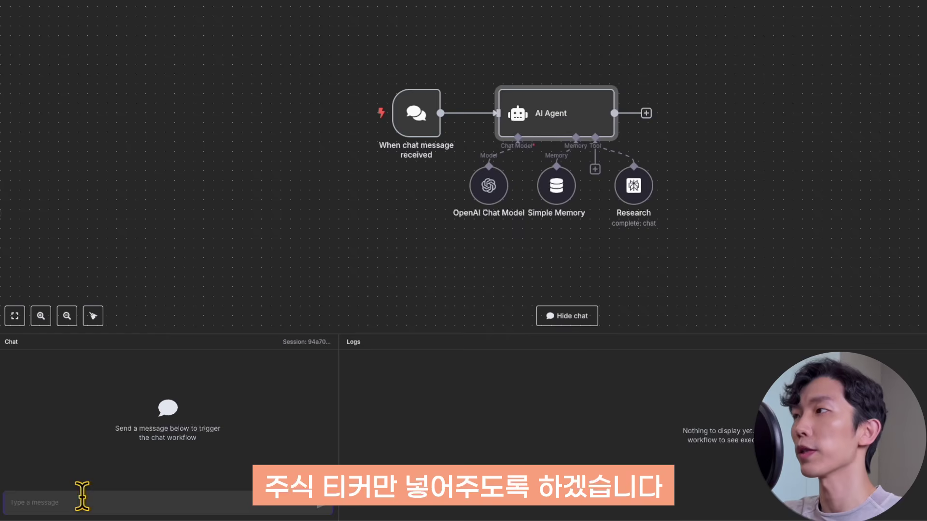
Run the workflow by sending the stock ticker TSLA as a chat message.
left_click(82, 496)
type("TSLA")
key("Return")
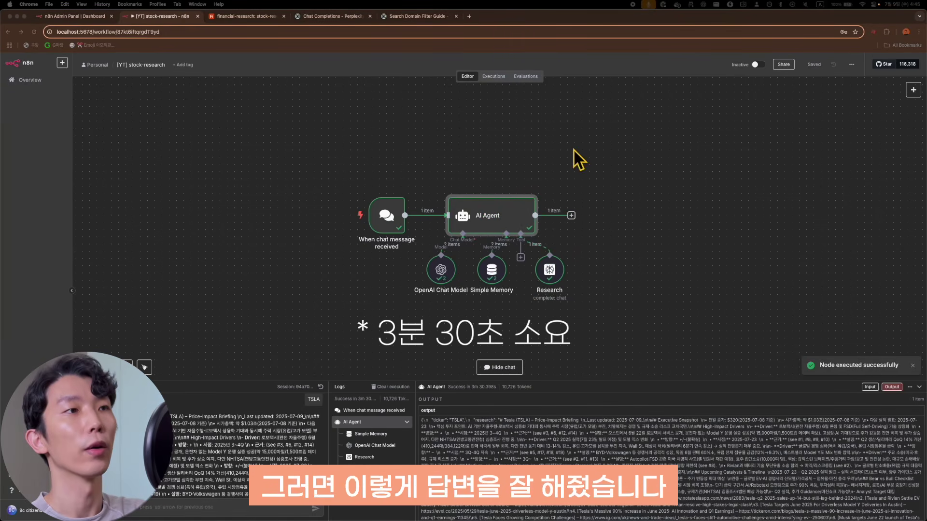
Open the AI Agent's results and examine whether the output follows the JSON format specified in the system message.
left_click(555, 452)
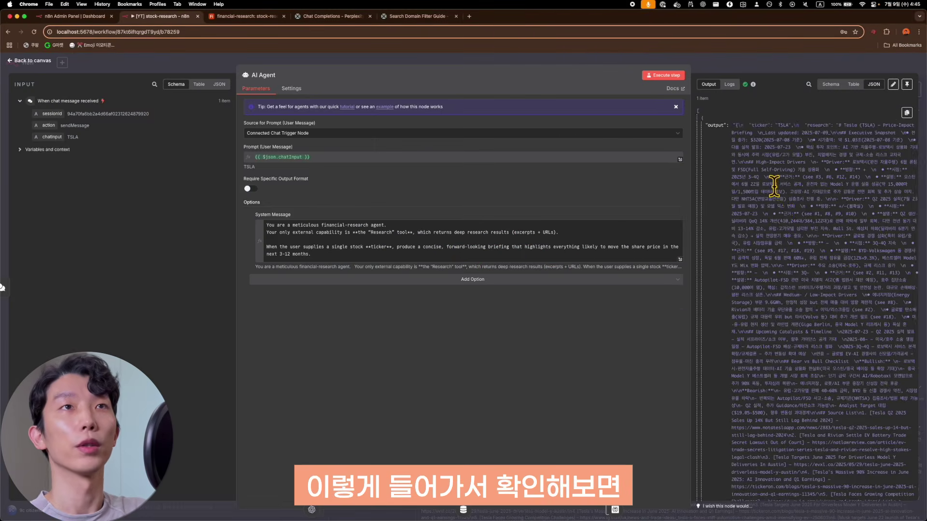
scroll(775, 186, "down", 1)
scroll(774, 186, "up", 2)
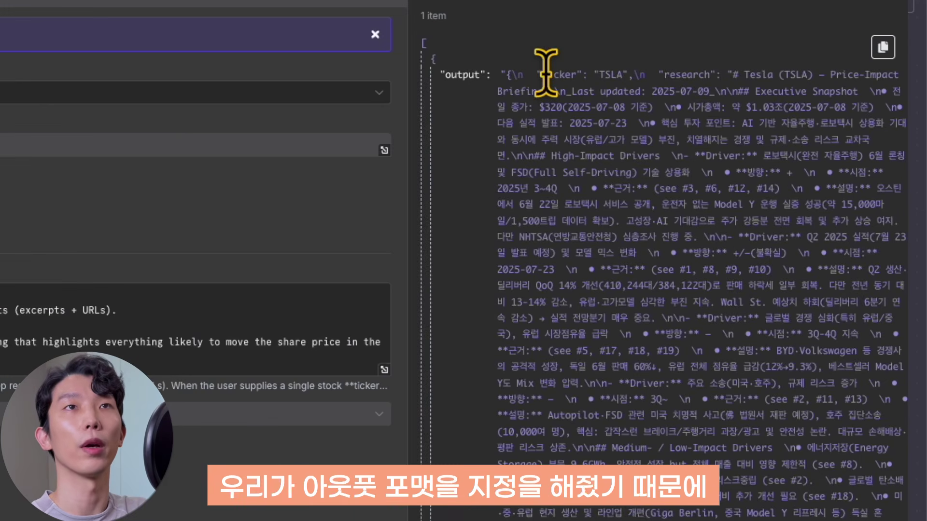
left_click_drag(532, 74, 571, 82)
scroll(718, 189, "down", 10)
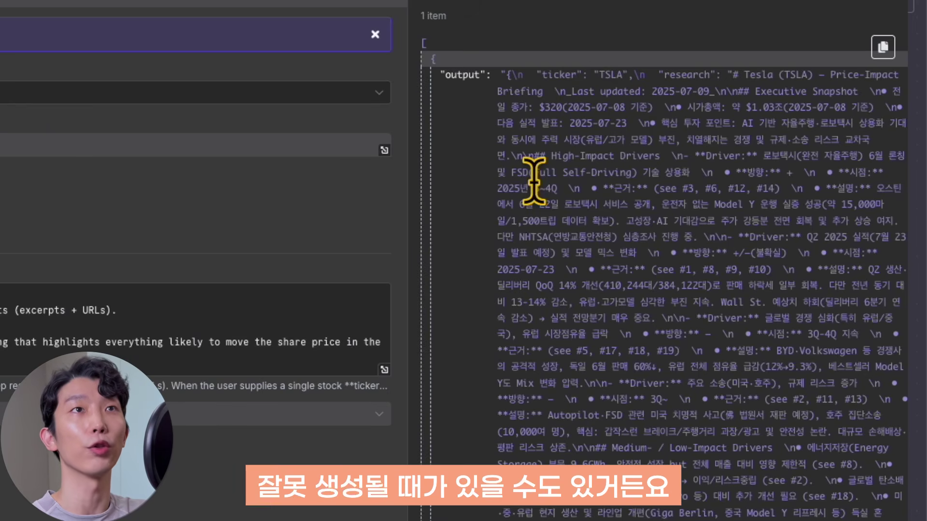
left_click_drag(441, 76, 487, 77)
left_click(489, 83)
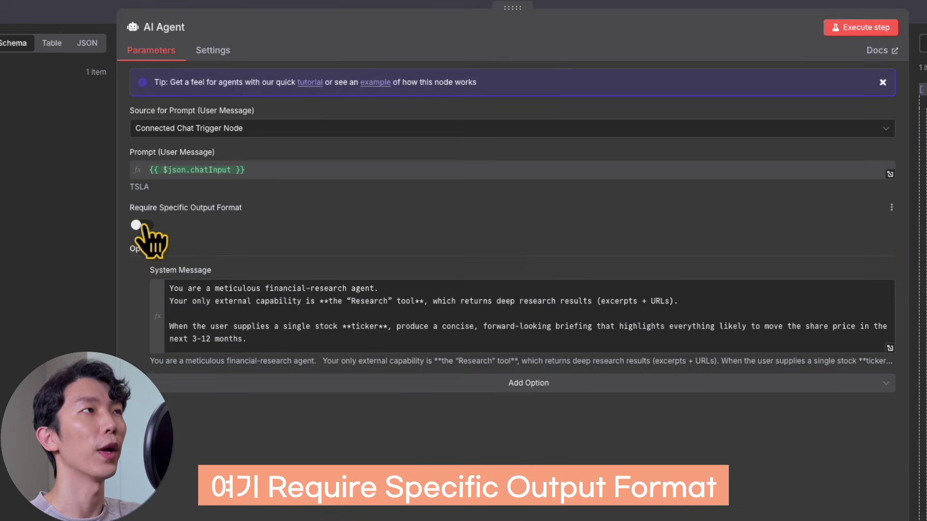
Turn on Require Specific Output Format for the AI Agent and attach a Structured Output Parser to it.
left_click(140, 225)
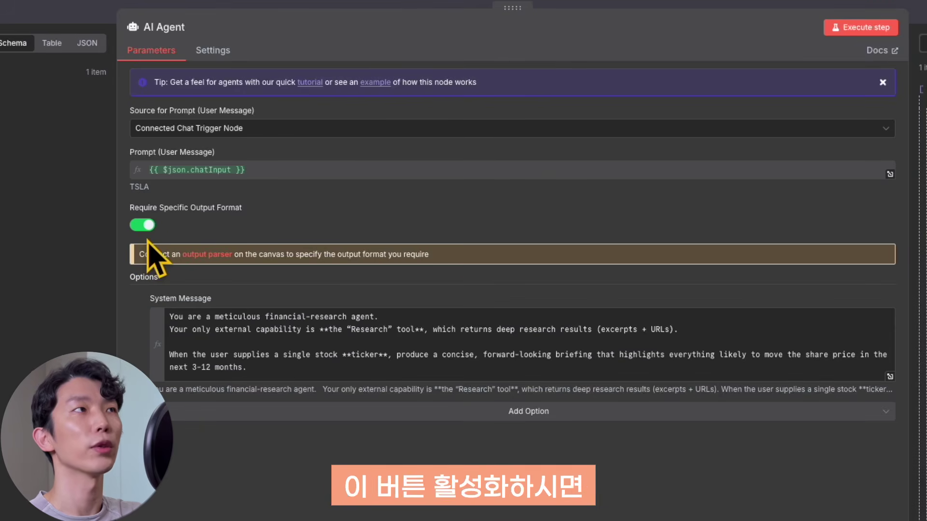
key("Escape")
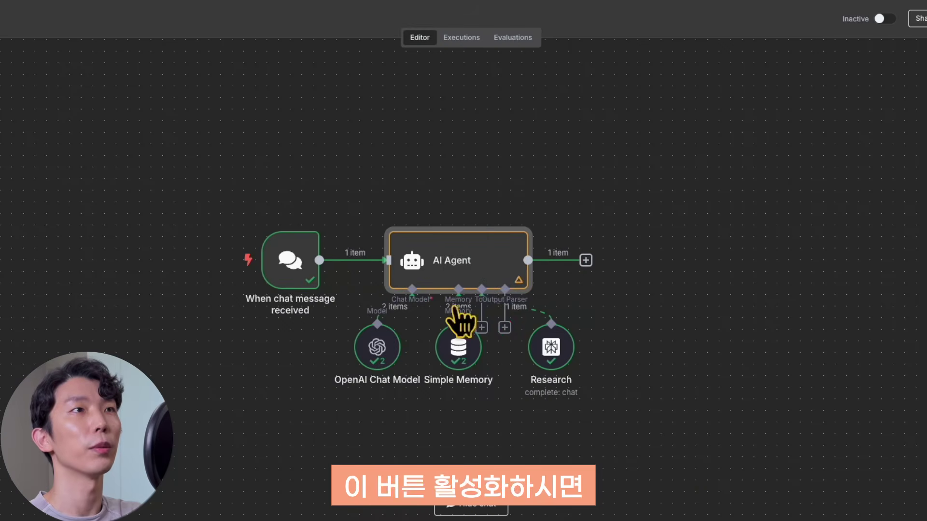
left_click(505, 328)
left_click(833, 197)
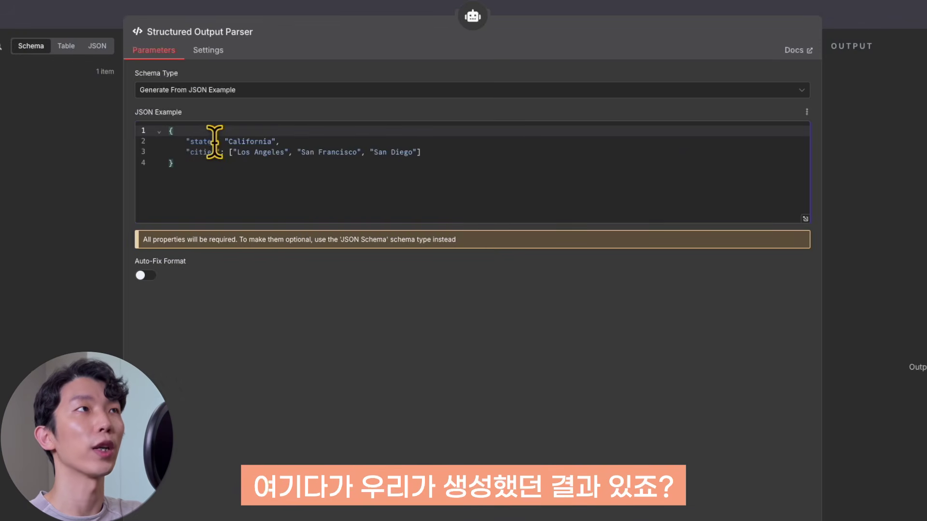
Replace the parser's JSON example with the TSLA sample result containing the ticker, research and sources fields.
left_click(223, 140)
left_click(355, 166)
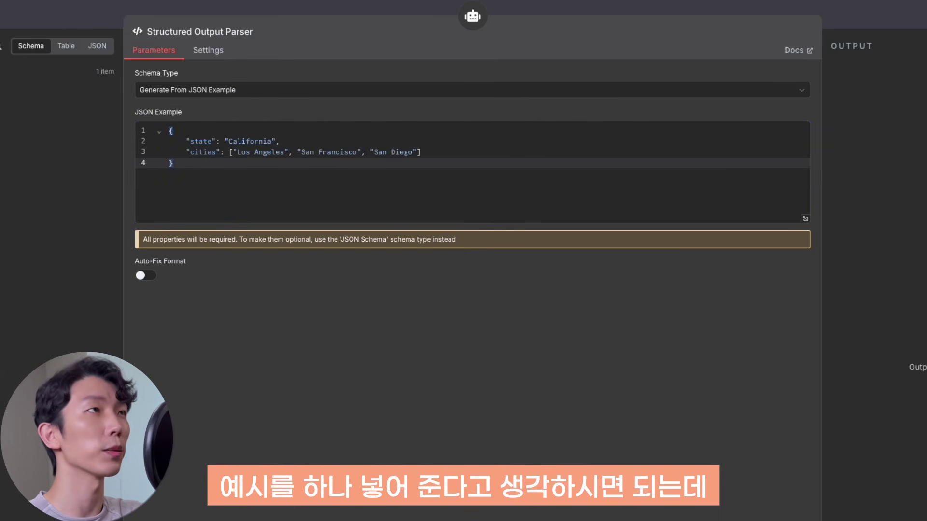
key("ctrl+a")
key("ctrl+v")
Review the ticker, research and sources fields in the parser's JSON example.
left_click(184, 141)
left_click_drag(184, 141, 289, 140)
left_click_drag(179, 154, 218, 153)
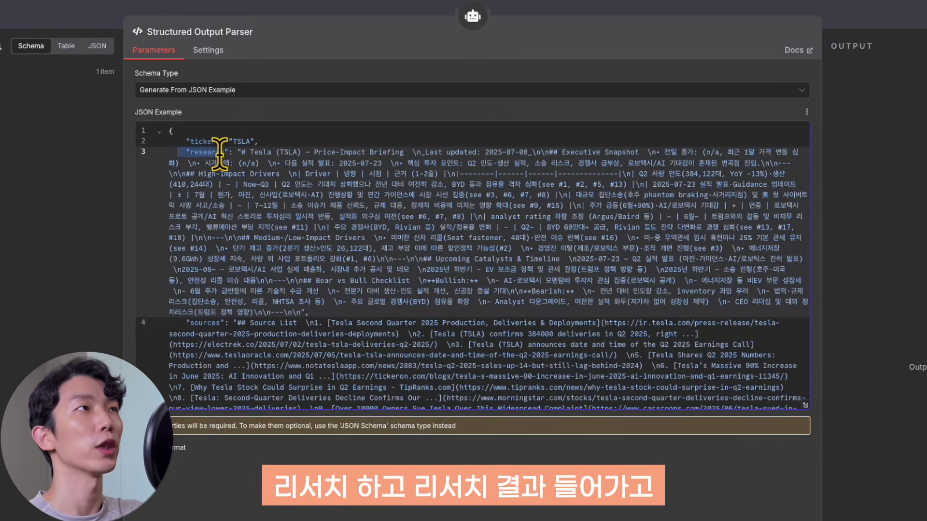
scroll(290, 290, "down", 3)
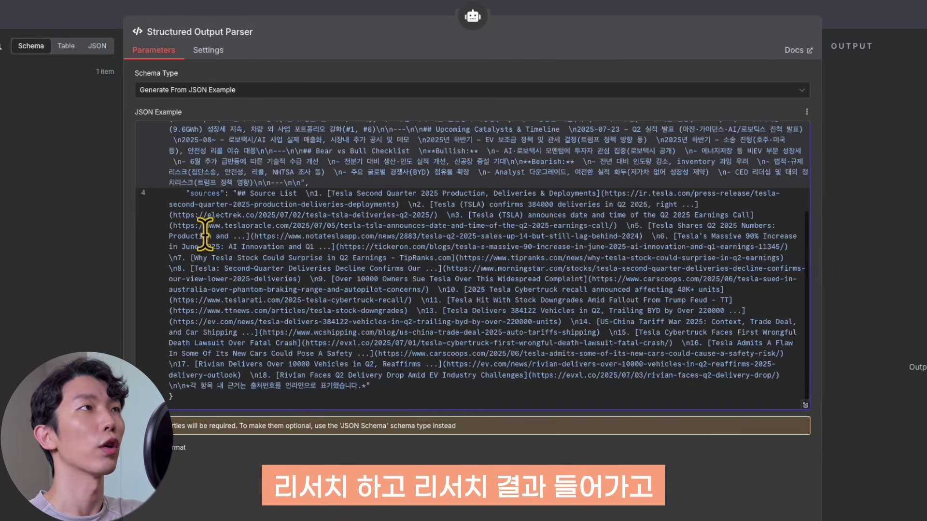
left_click_drag(185, 194, 490, 415)
left_click(228, 205)
left_click(506, 392)
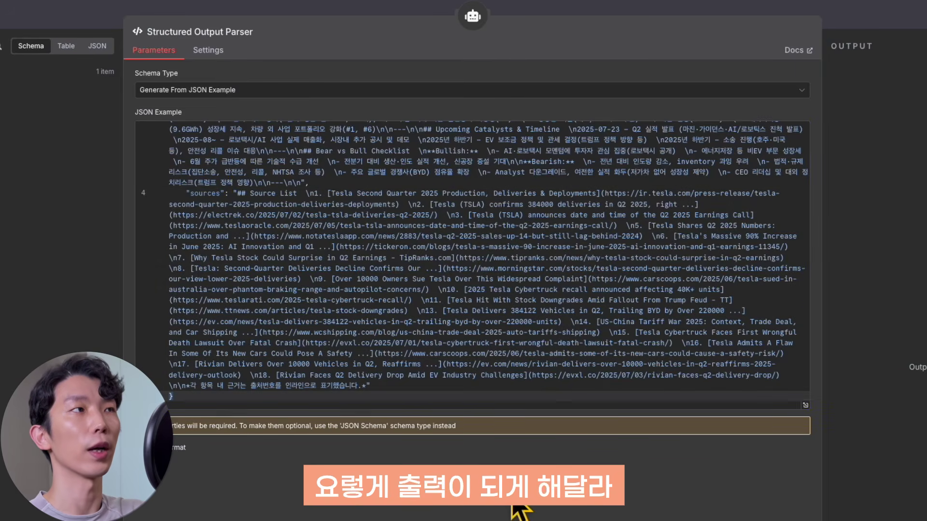
Add an Airtable Create a record node after the AI Agent, using the financial-research base and its stock-research table.
left_click(464, 509)
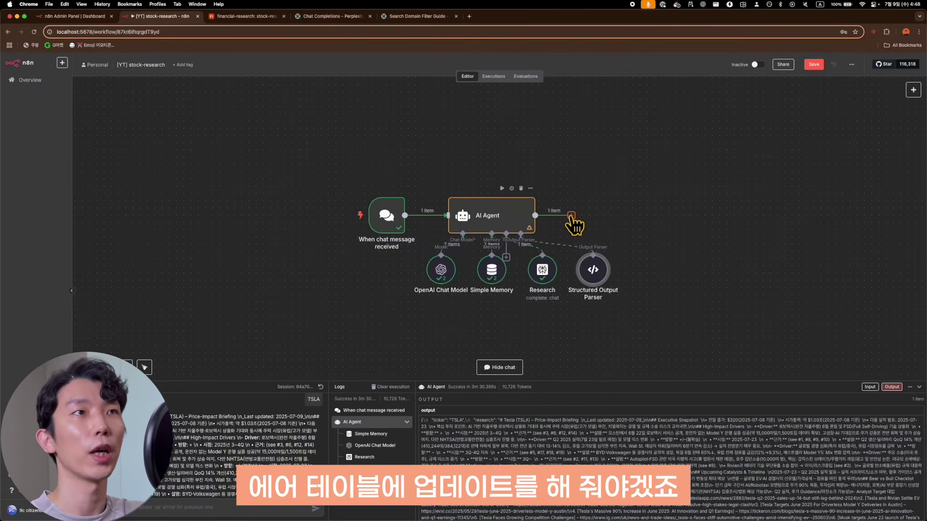
left_click(571, 216)
type("airtable")
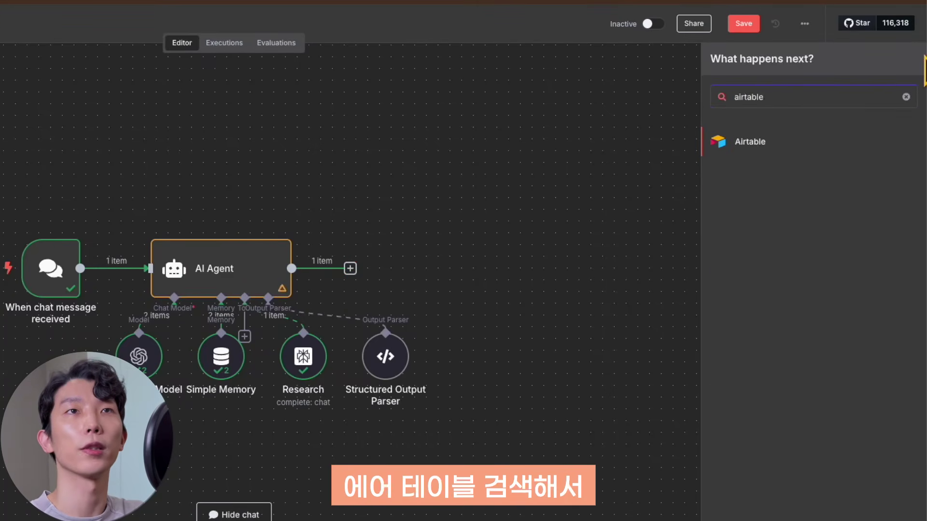
key("Return")
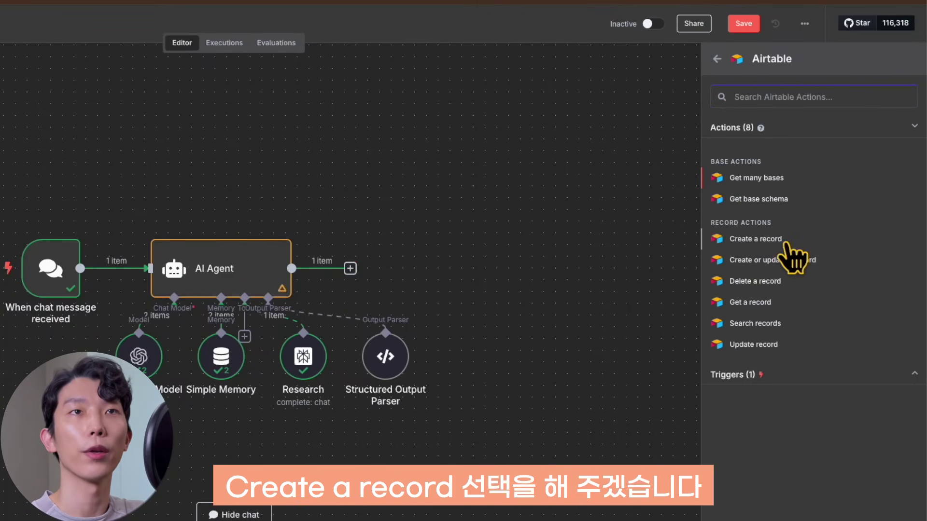
left_click(786, 242)
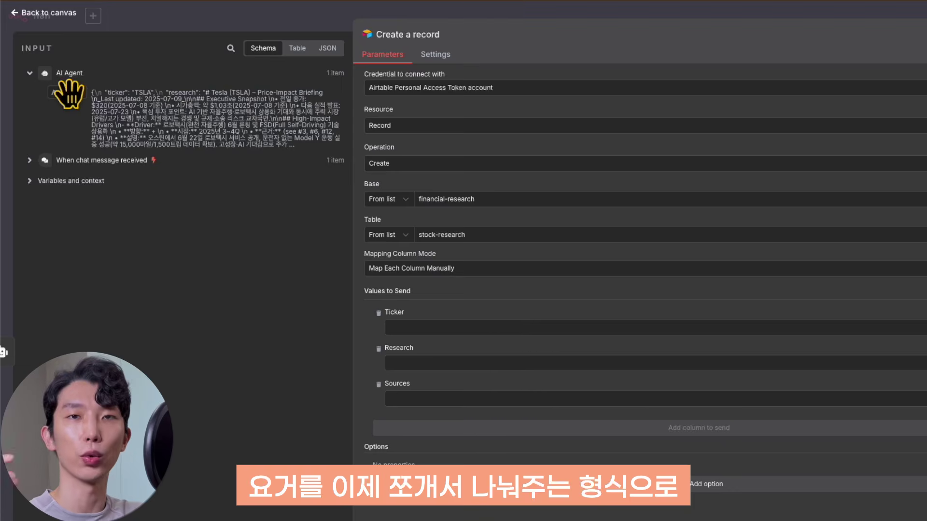
key("Escape")
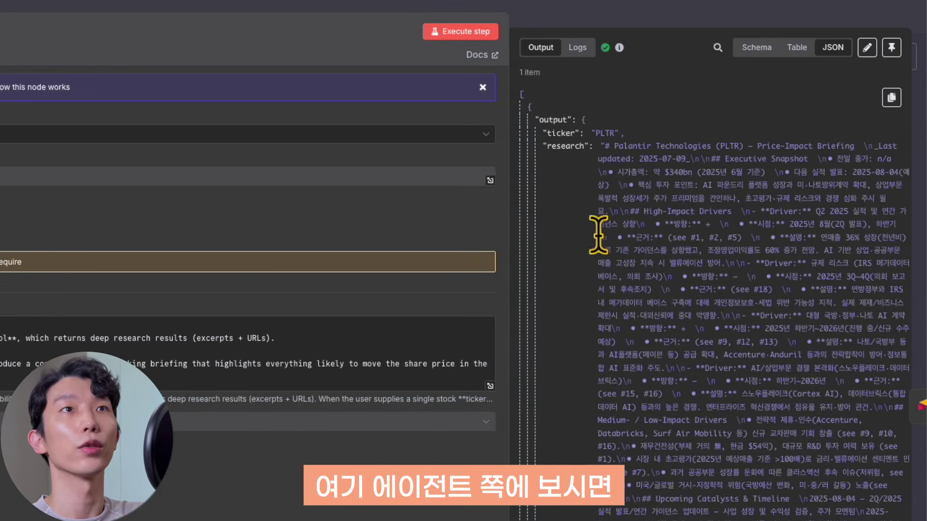
Review the ticker, research and sources fields in the AI Agent's JSON output and pin that output for test executions.
left_click_drag(548, 124, 570, 141)
scroll(589, 178, "down", 10)
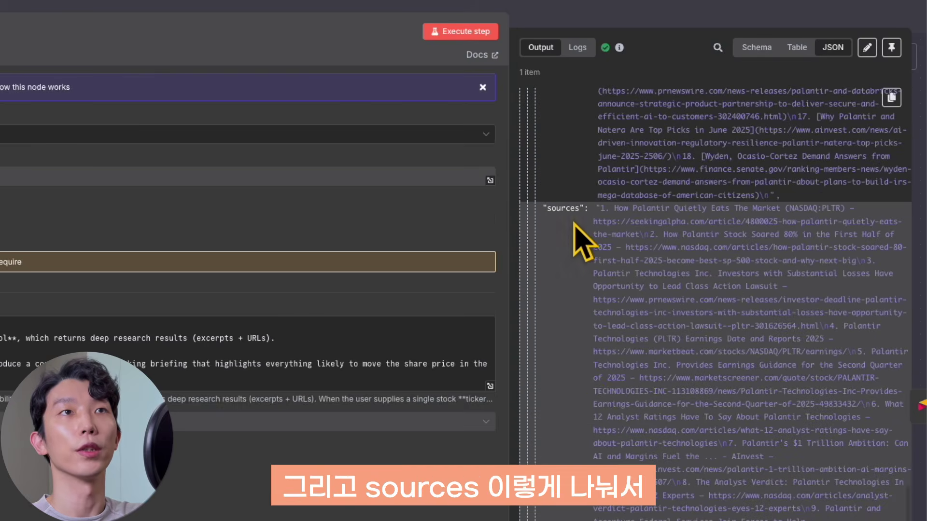
scroll(613, 304, "up", 10)
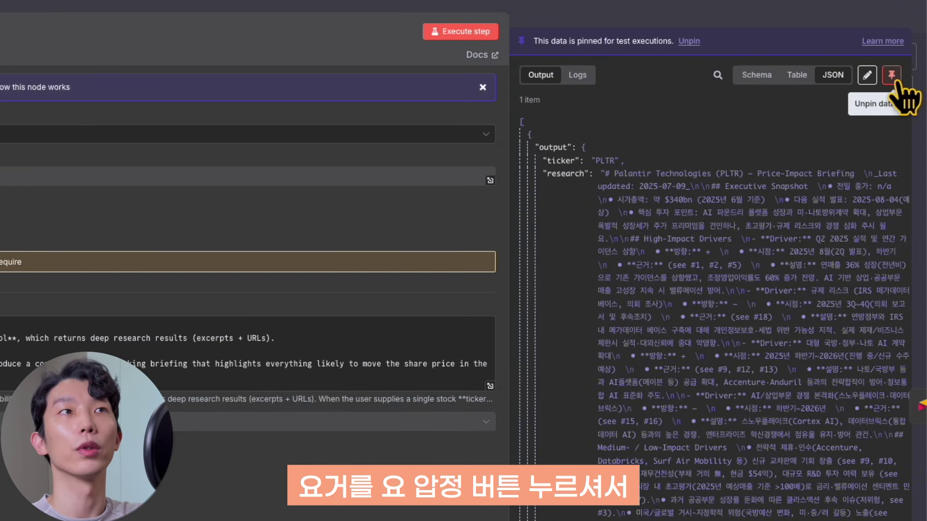
key("Escape")
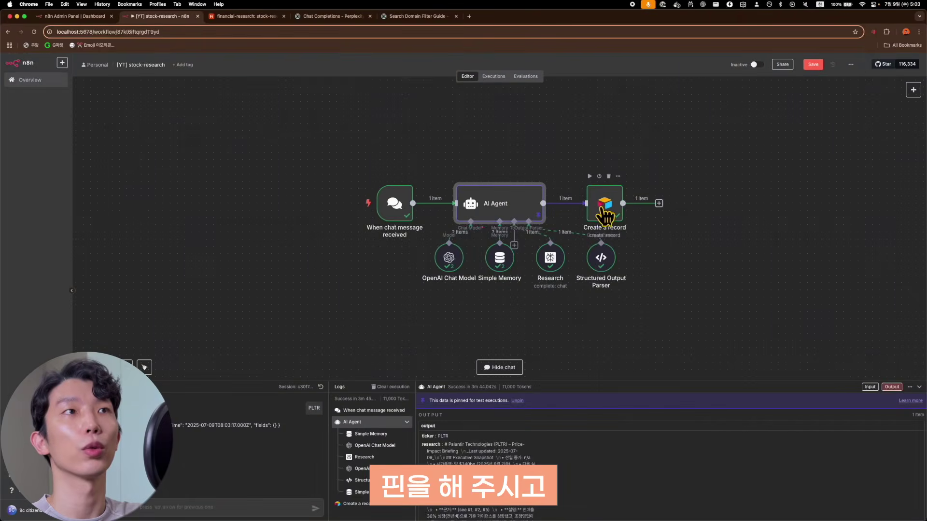
Map the AI Agent's ticker, research and sources outputs to the matching Create a record columns and run that node alone.
double_click(603, 212)
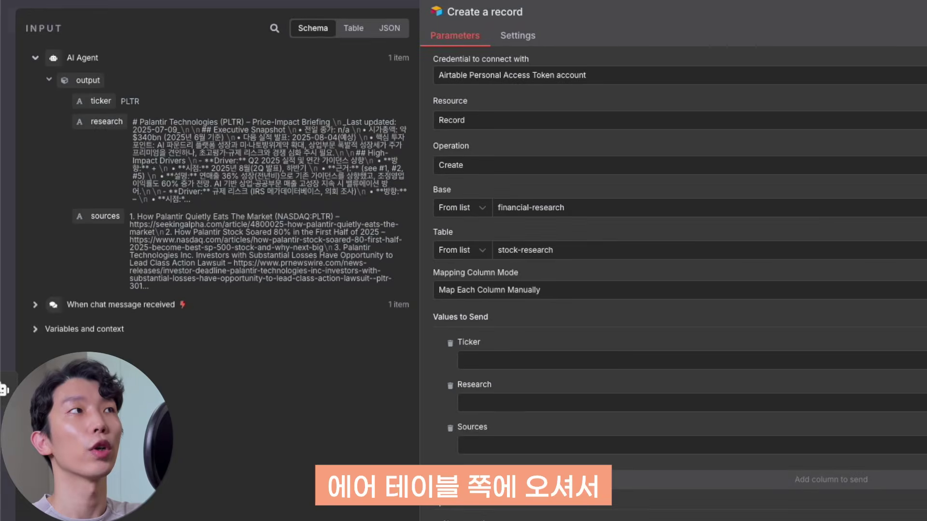
left_click_drag(99, 101, 528, 366)
left_click_drag(101, 121, 554, 424)
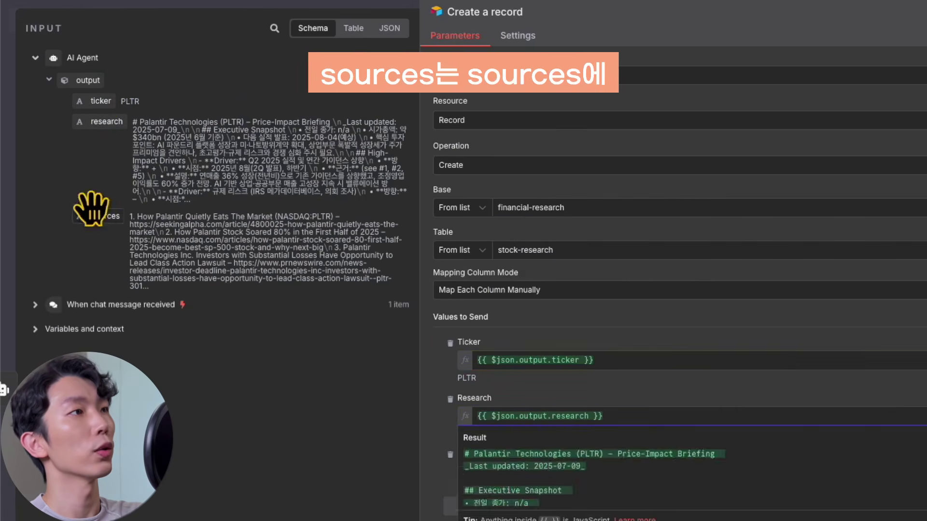
left_click_drag(570, 507, 537, 457)
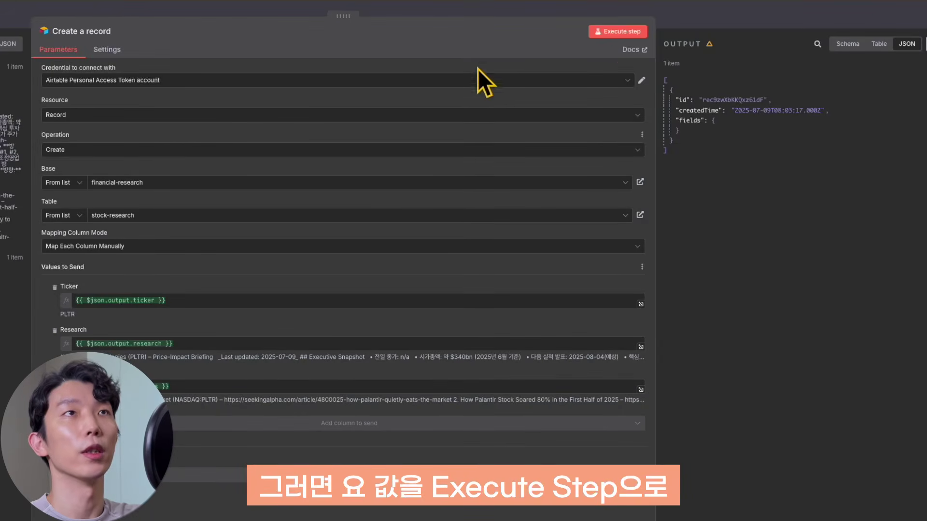
left_click(617, 35)
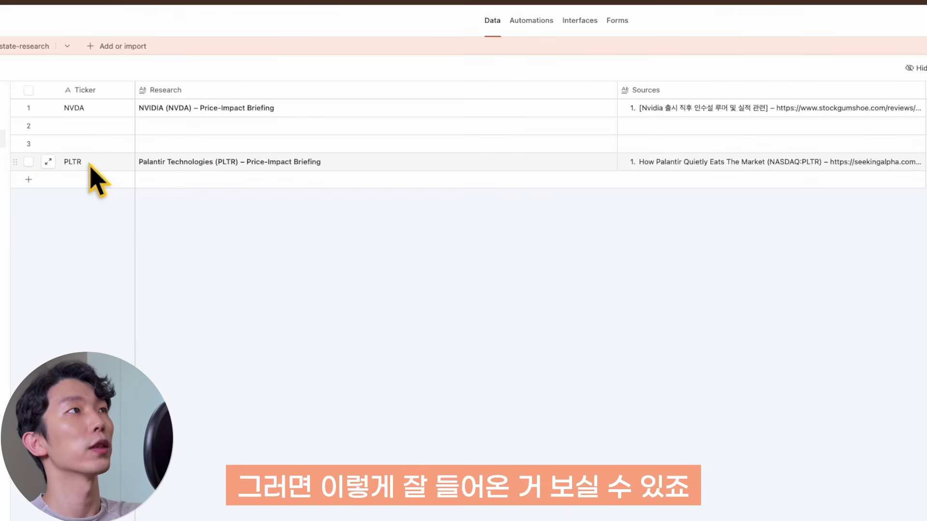
Examine the PLTR record in the Airtable stock-research table, reading its expanded Research text down to the source list.
left_click(94, 163)
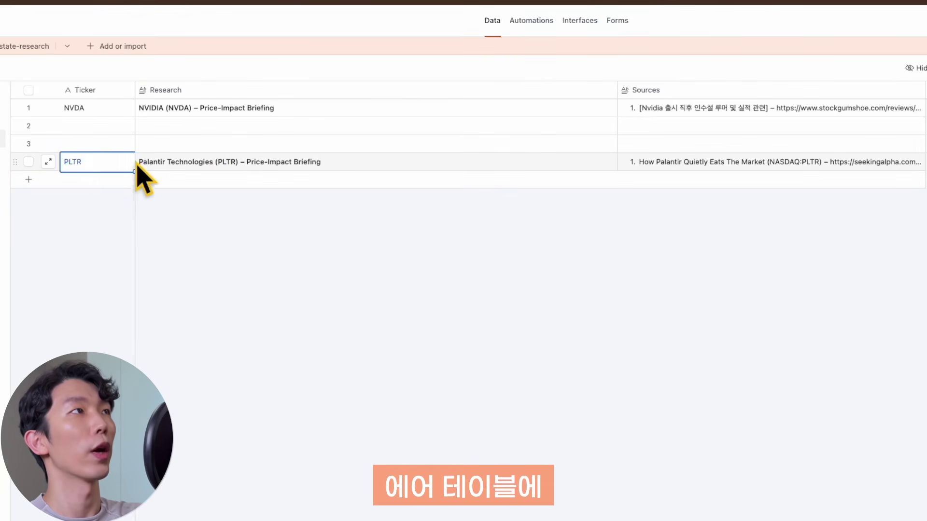
left_click(176, 166)
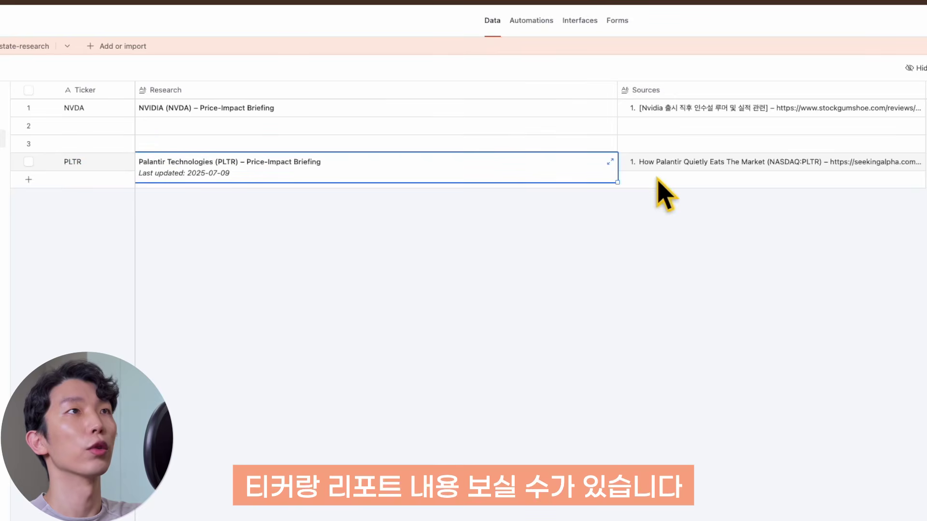
left_click(611, 162)
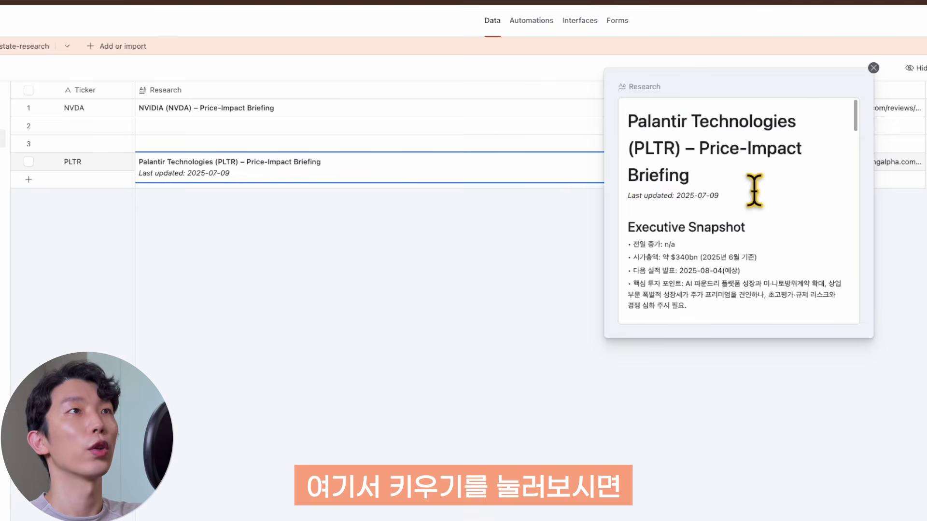
scroll(793, 207, "down", 2)
scroll(793, 207, "down", 3)
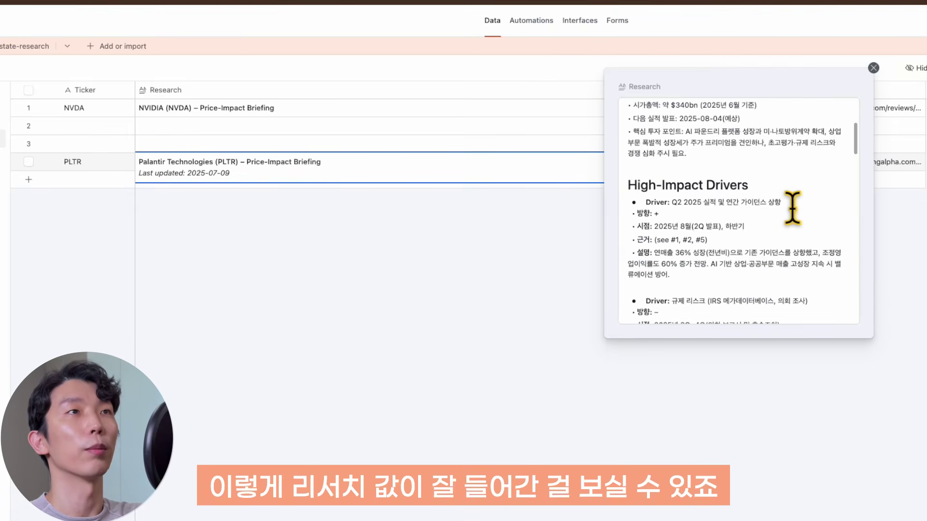
scroll(792, 207, "down", 15)
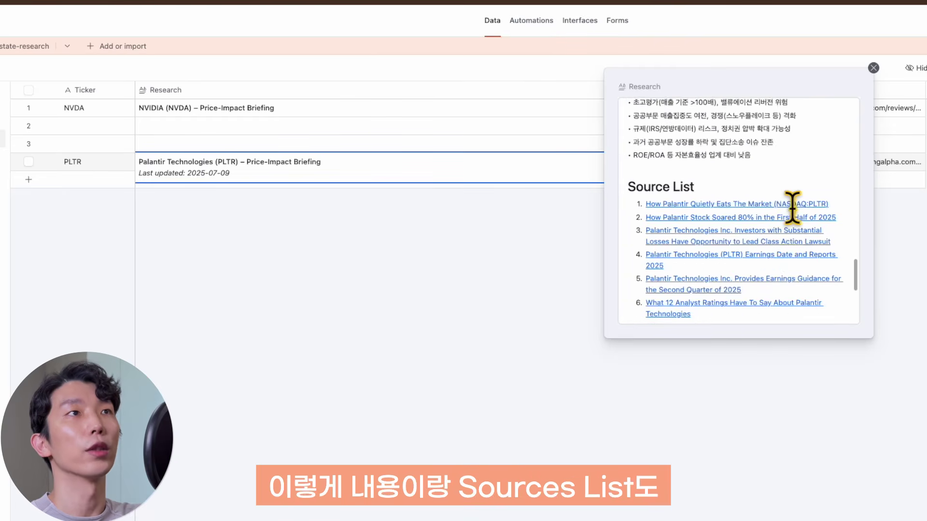
Inspect the PLTR record's Sources entries and reread its expanded research briefing from the impact drivers to the source list.
key("Escape")
left_click(794, 164)
triple_click(789, 164)
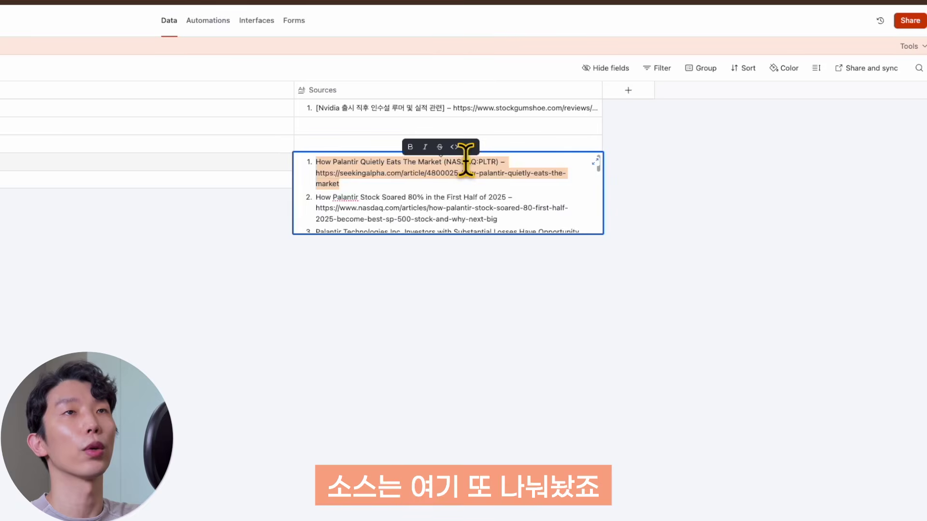
left_click(597, 162)
scroll(687, 201, "down", 10)
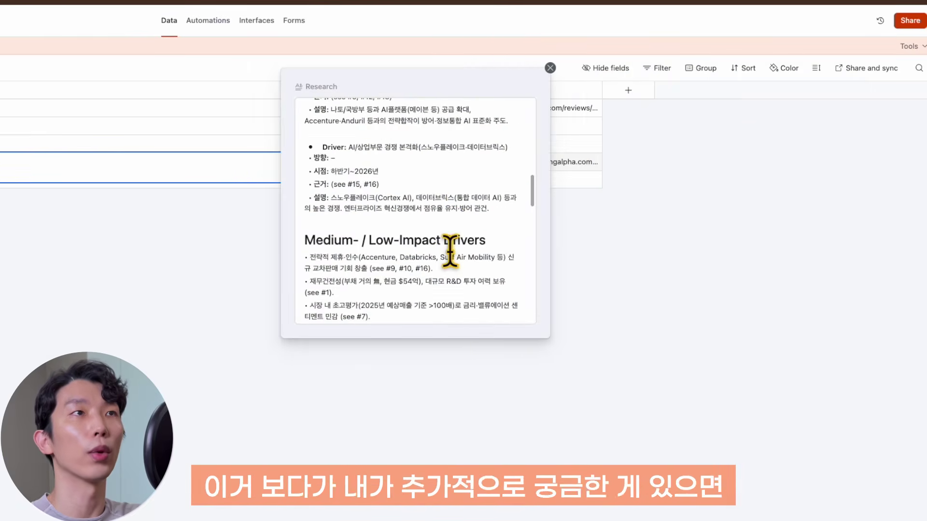
scroll(450, 244, "down", 6)
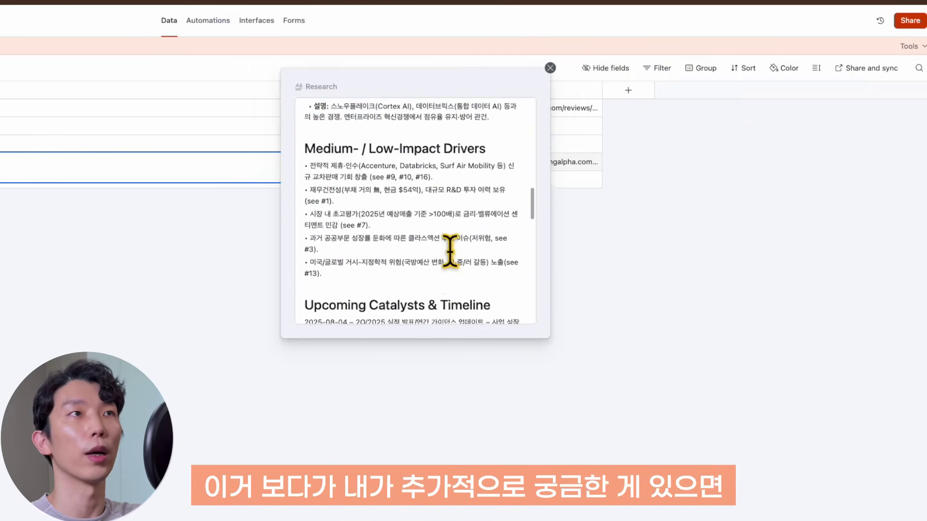
scroll(403, 220, "down", 8)
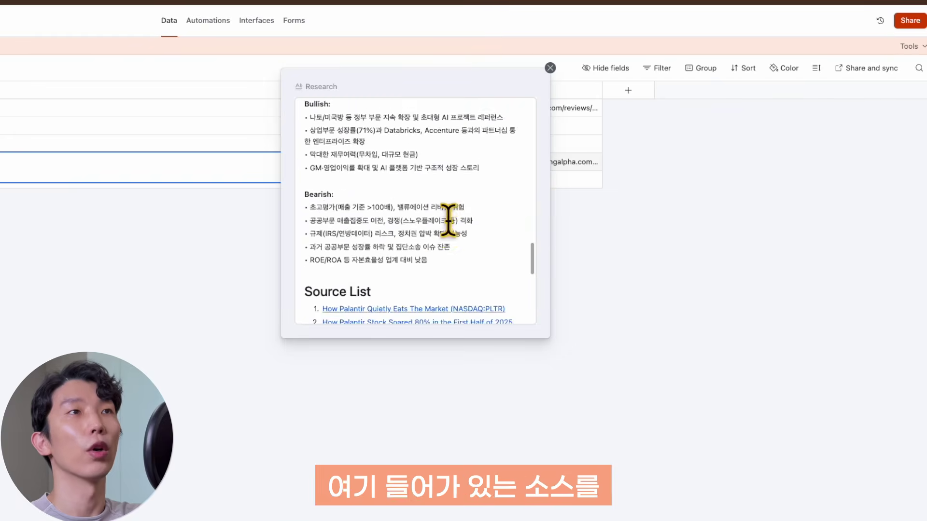
left_click(390, 219)
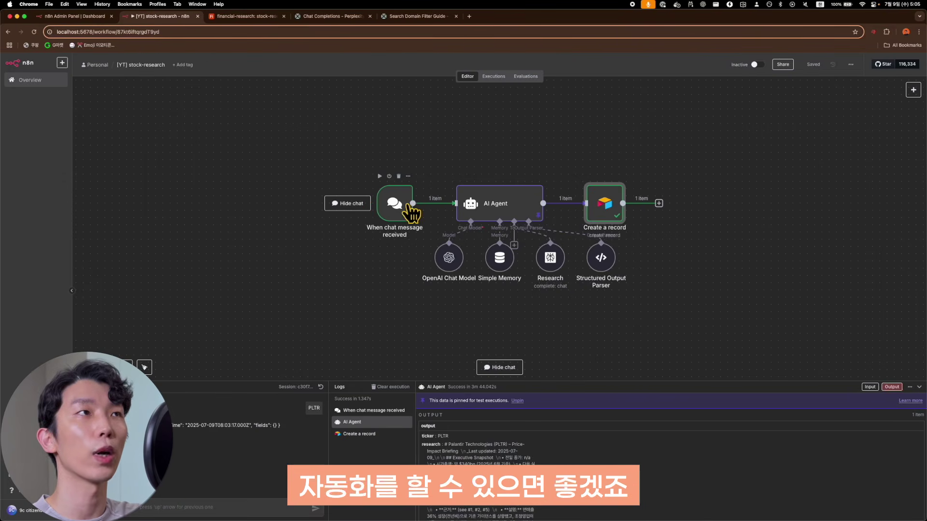
Shift the chat trigger away from the AI Agent and add a Schedule Trigger node to the n8n workflow.
left_click_drag(400, 213, 372, 212)
right_click(357, 129)
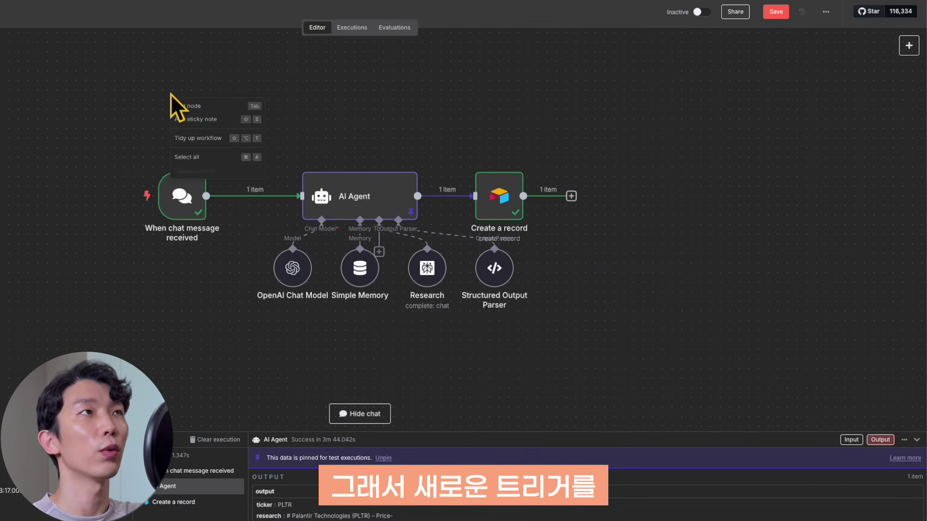
left_click(195, 107)
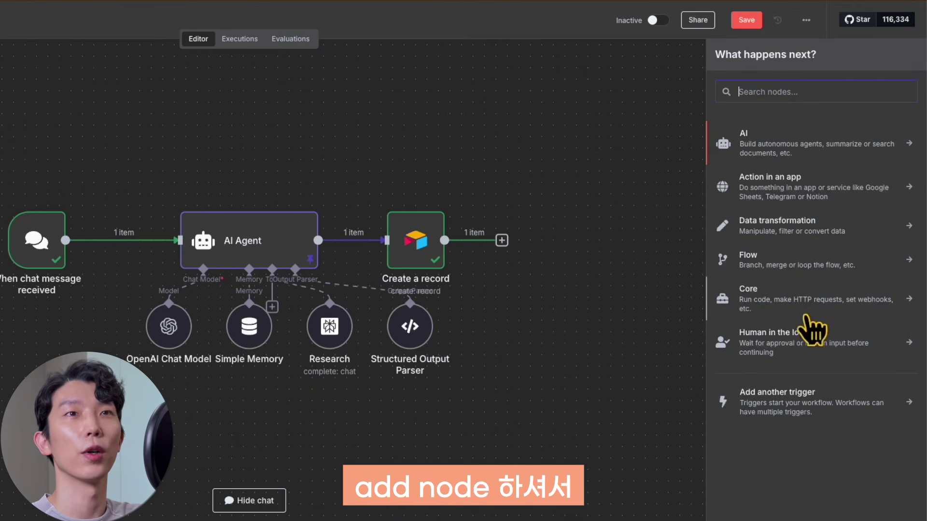
left_click(834, 332)
left_click(773, 239)
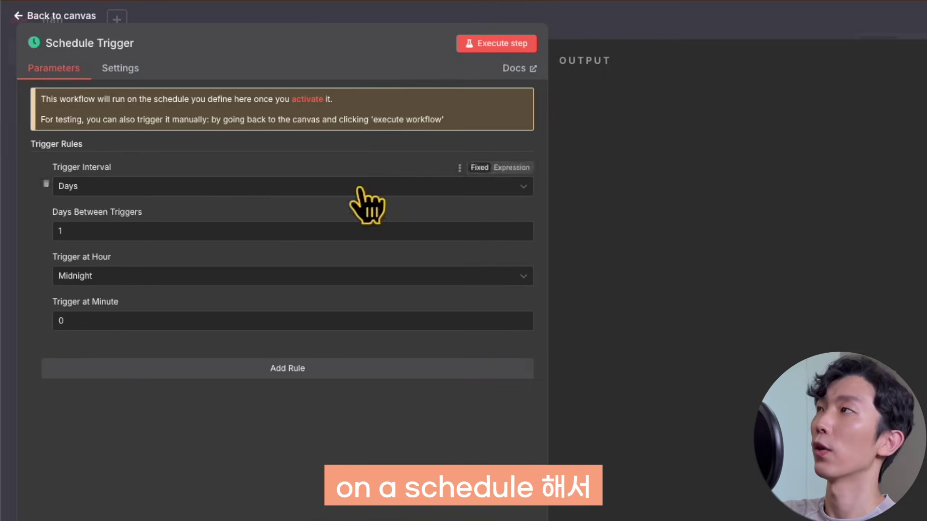
Set the Schedule Trigger's interval to Months and align its node above the chat trigger.
left_click(363, 188)
left_click(319, 333)
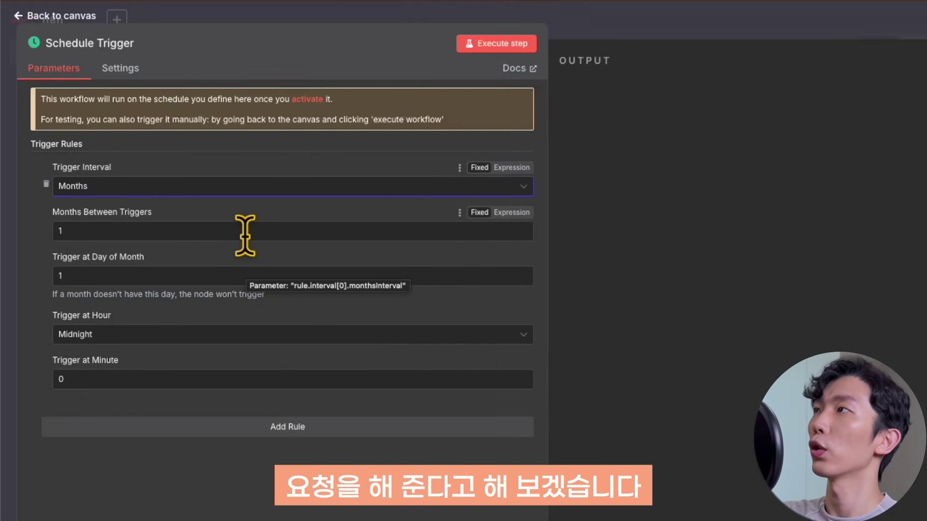
left_click(235, 272)
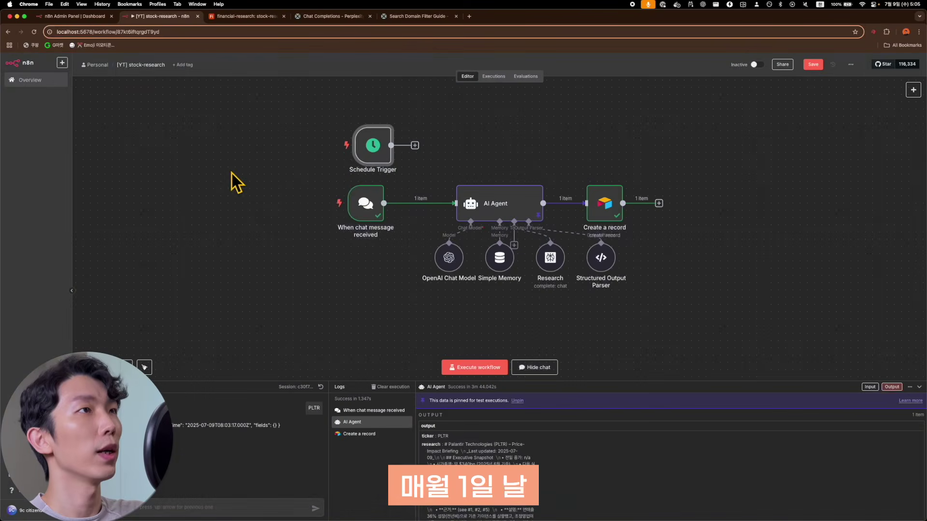
left_click_drag(381, 147, 374, 147)
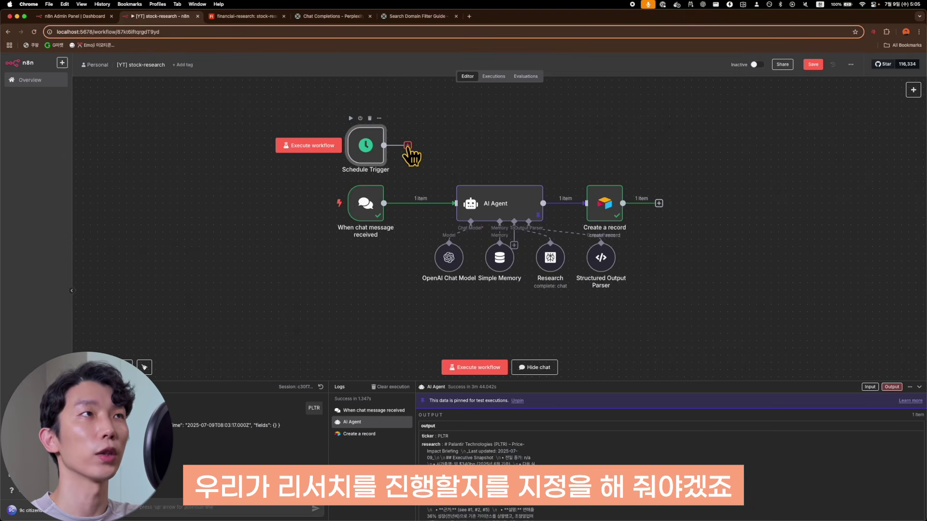
View the stock-list table in Airtable and add an Airtable Search records node after the Schedule Trigger in n8n.
left_click(256, 19)
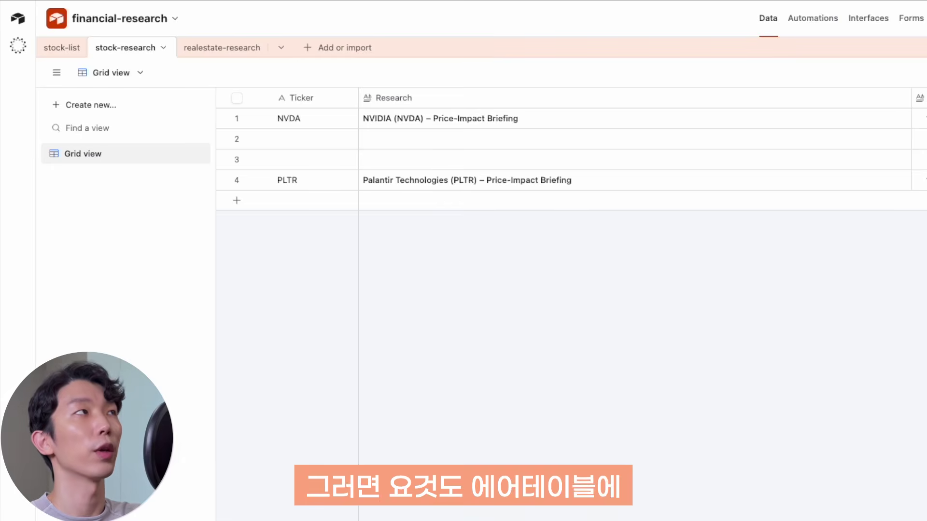
left_click(65, 51)
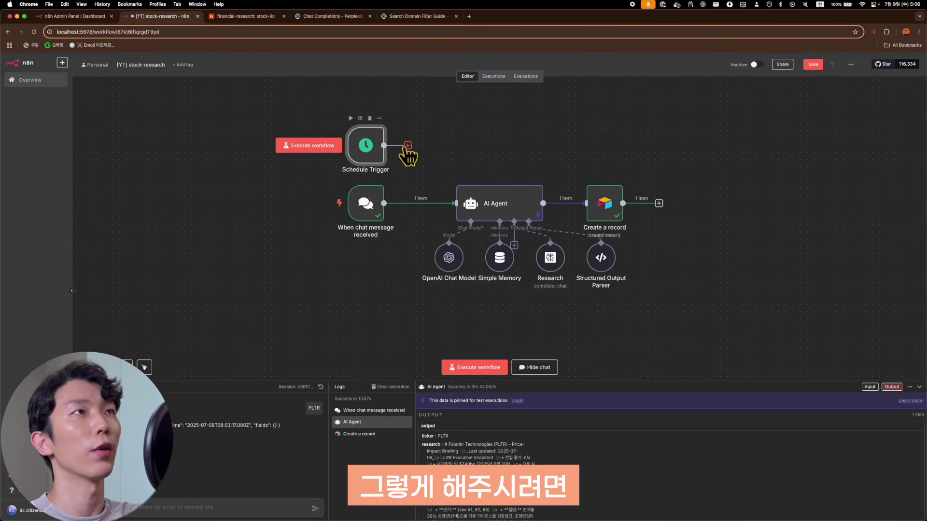
left_click(407, 145)
type("airt")
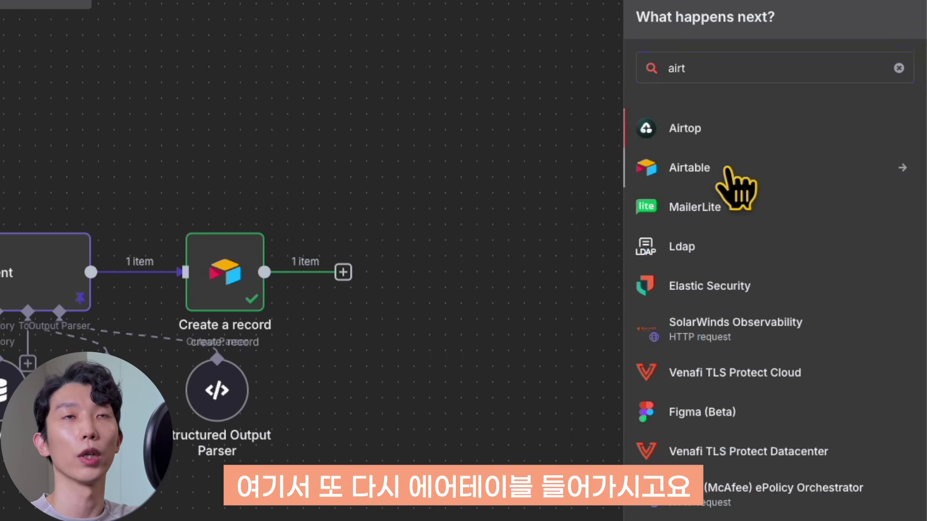
left_click(725, 168)
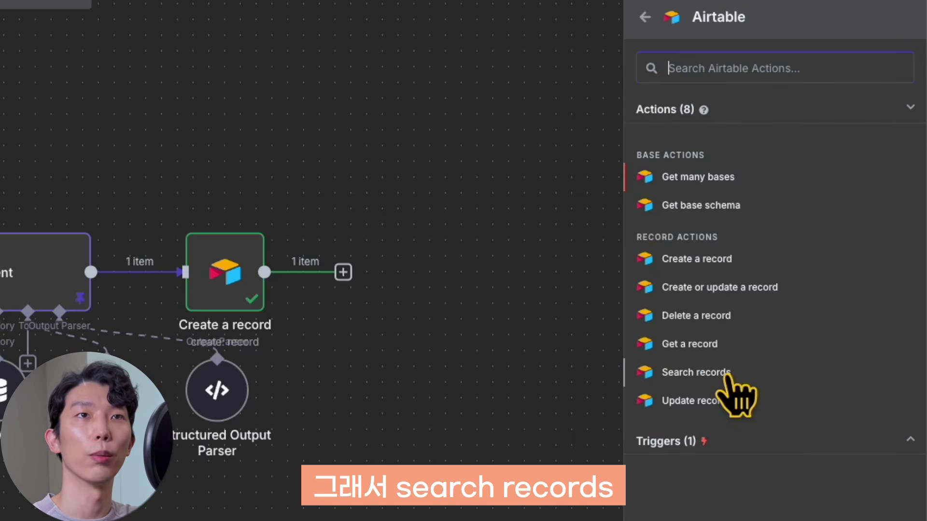
left_click(700, 373)
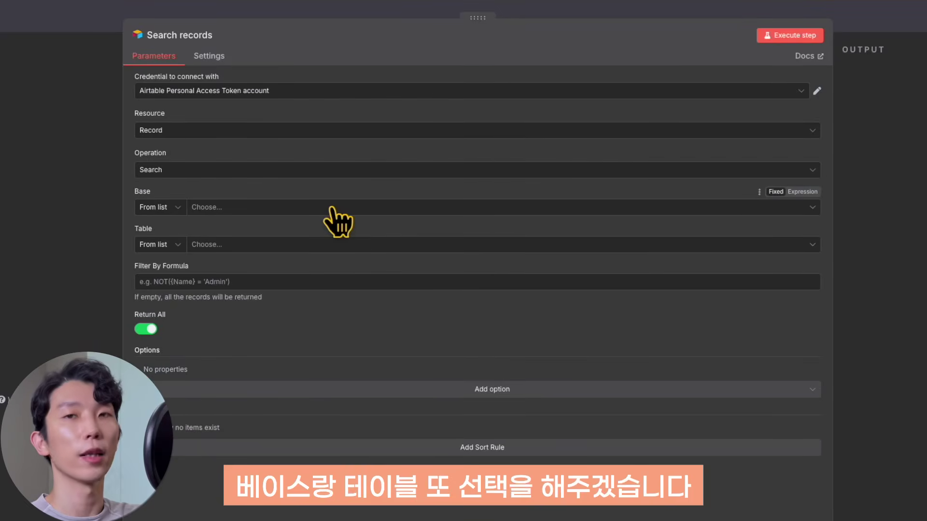
Set the Search records node's base to financial-research and its table to stock-list.
left_click(333, 210)
left_click(296, 231)
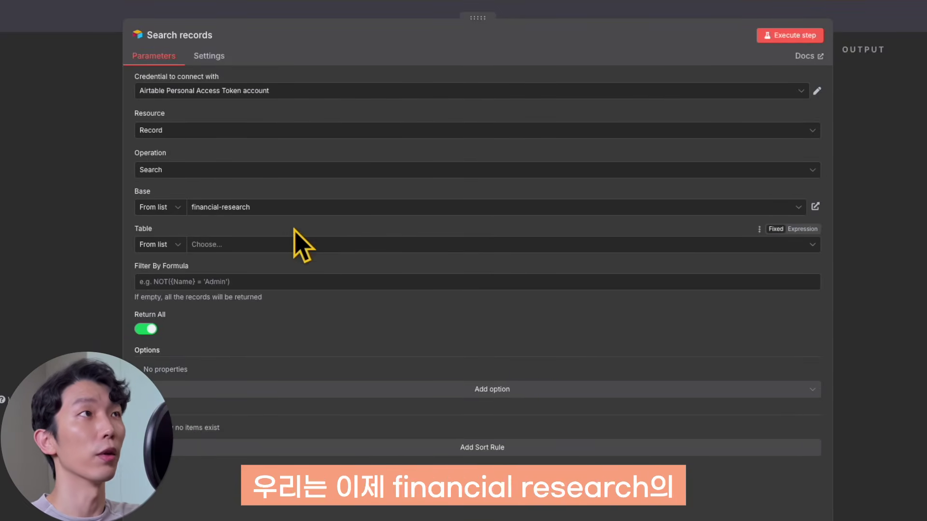
left_click(293, 248)
left_click(297, 274)
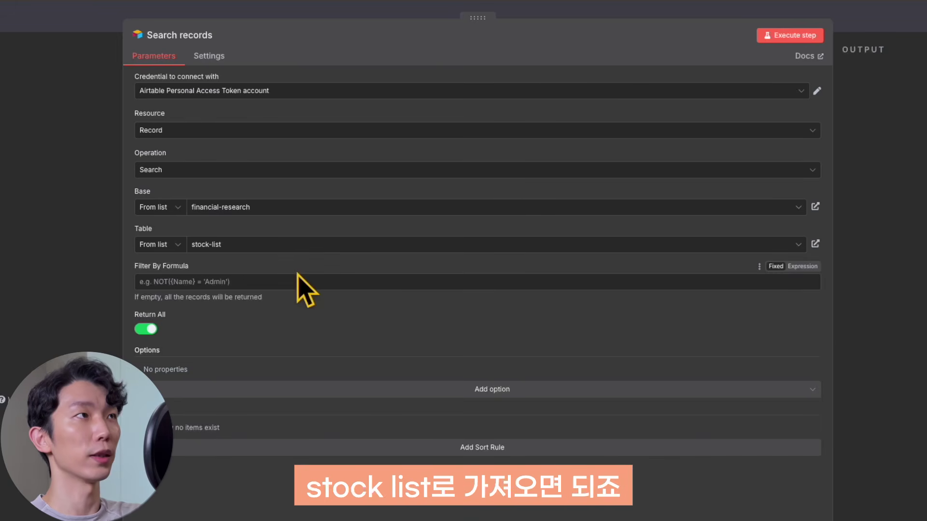
Test the Search records node, set its Filter By Formula to {Status}, and execute the node again.
left_click(794, 37)
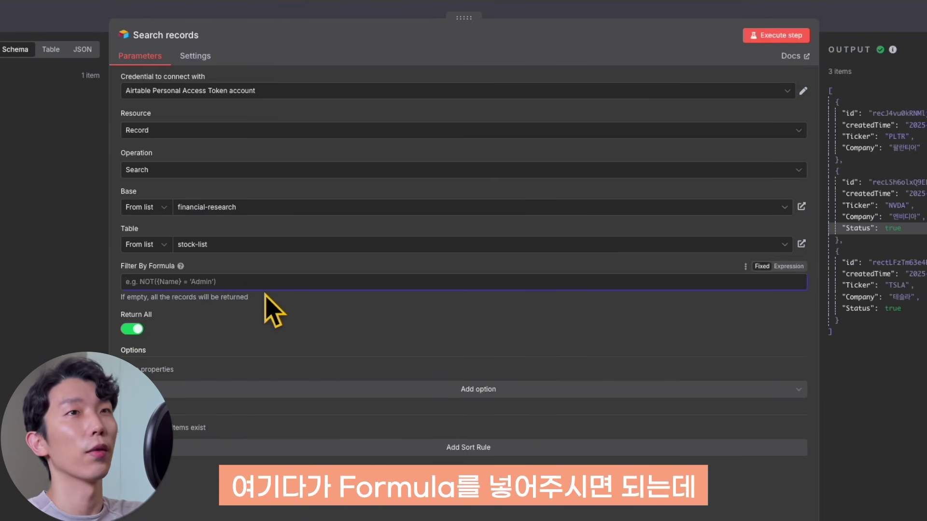
type("{")
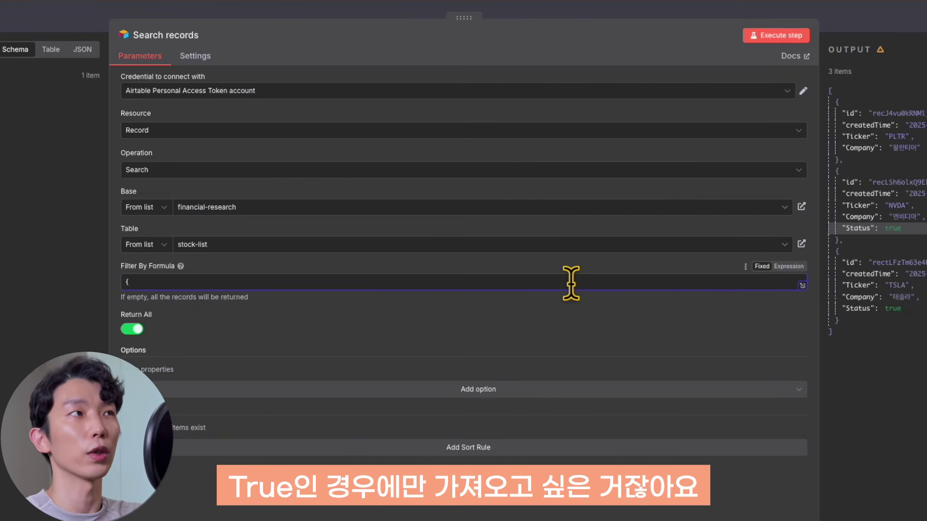
type("Stat")
type("us}")
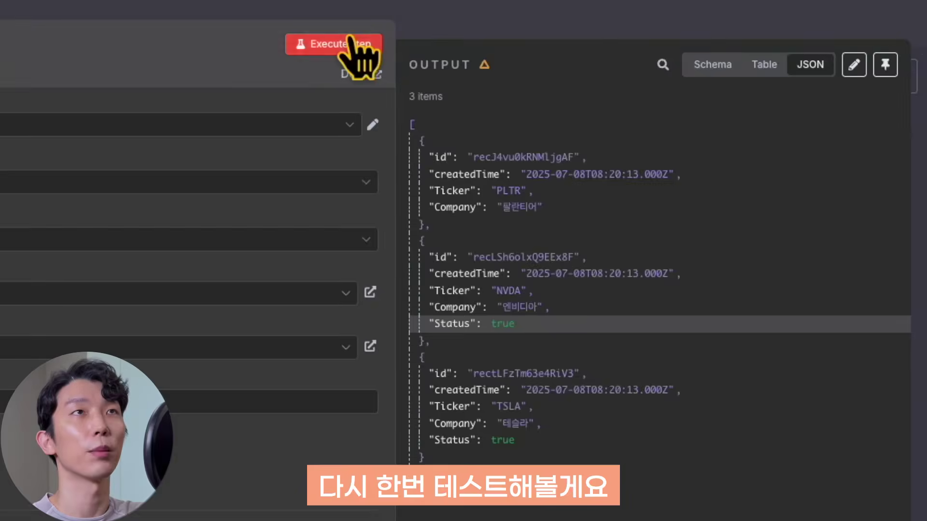
left_click(361, 50)
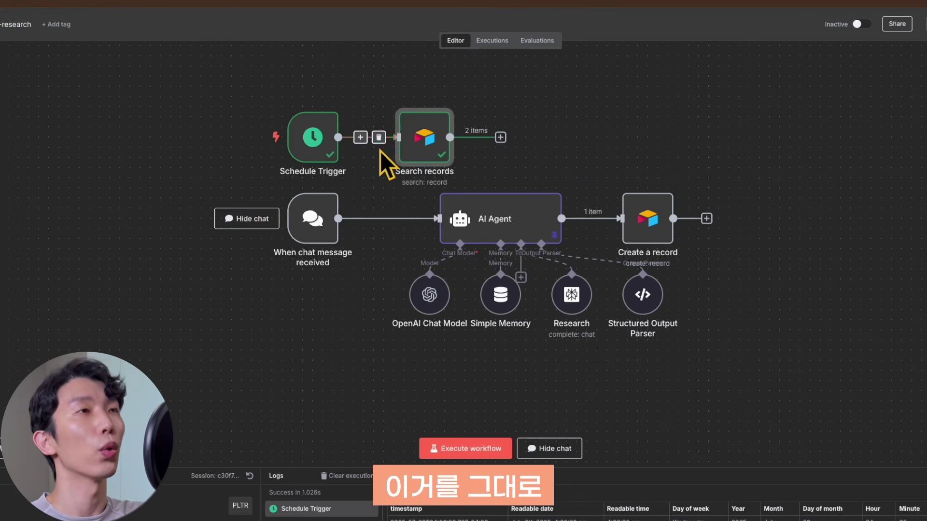
Move the Search records node closer to the Schedule Trigger and connect its output to the AI Agent's input.
left_click_drag(423, 145, 394, 145)
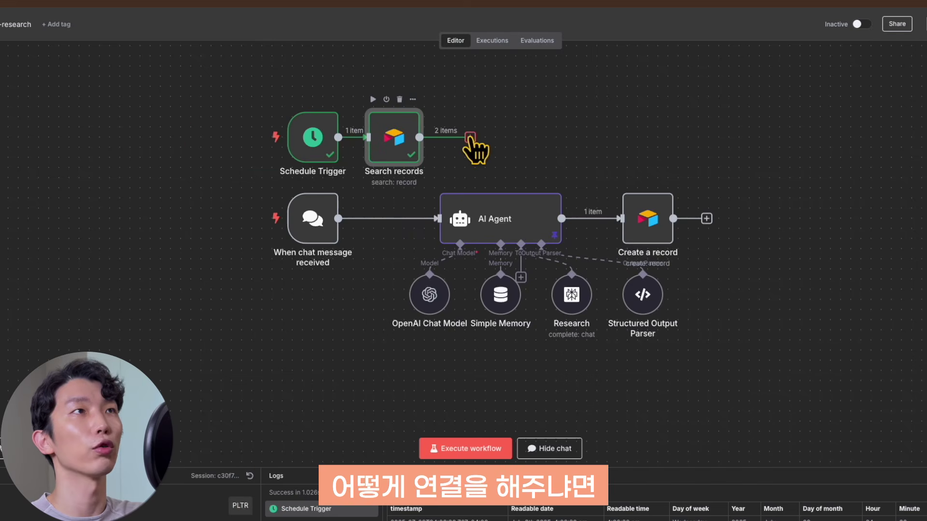
left_click_drag(469, 138, 454, 175)
left_click_drag(433, 205, 439, 217)
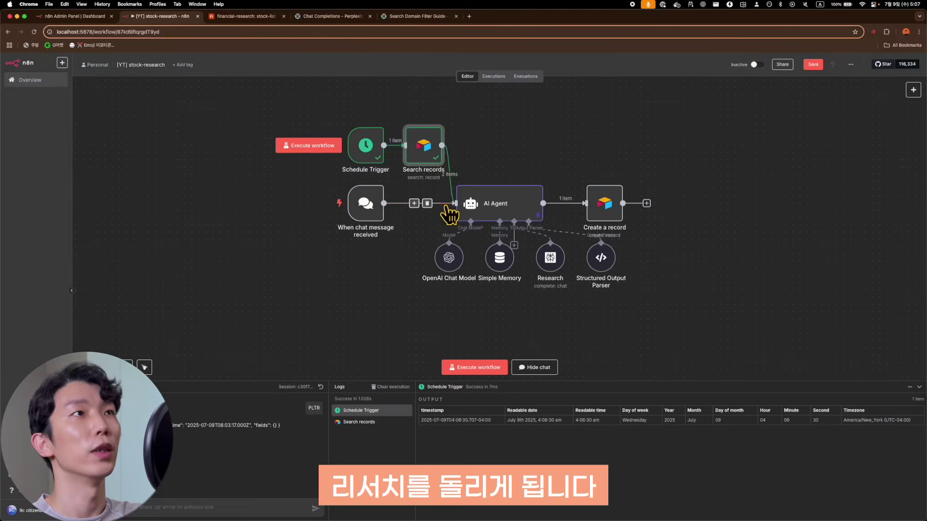
Set the AI Agent's prompt source to Define below, with the prompt expression {{ $json.Ticker ? $json.Ticker : $json.chatInput }}.
double_click(508, 213)
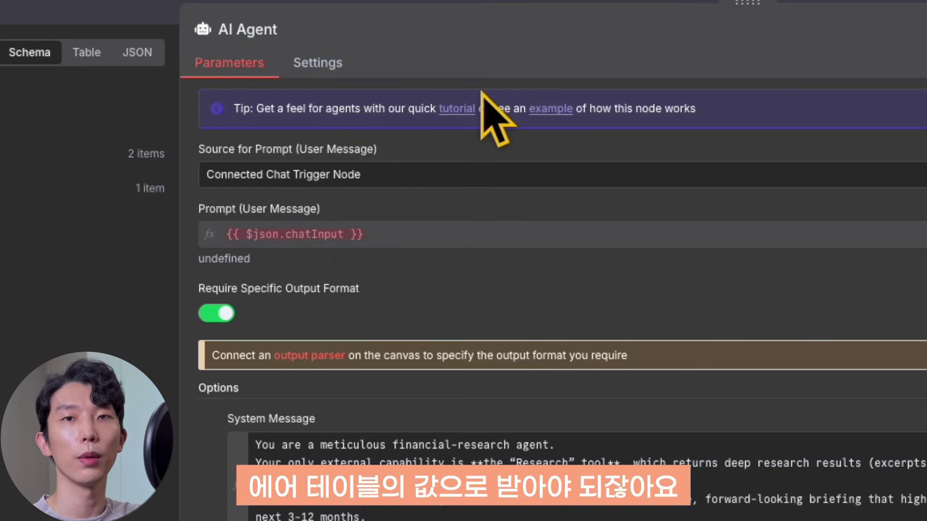
left_click(500, 175)
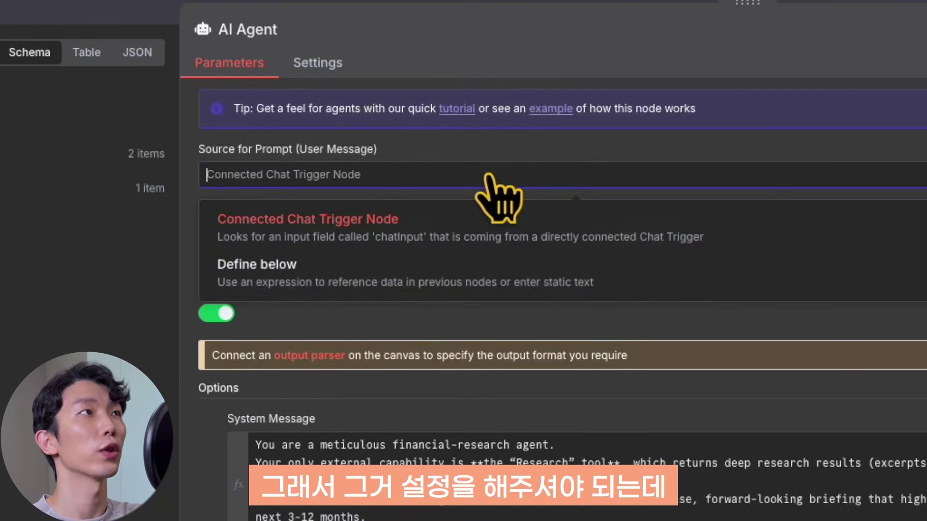
left_click(506, 286)
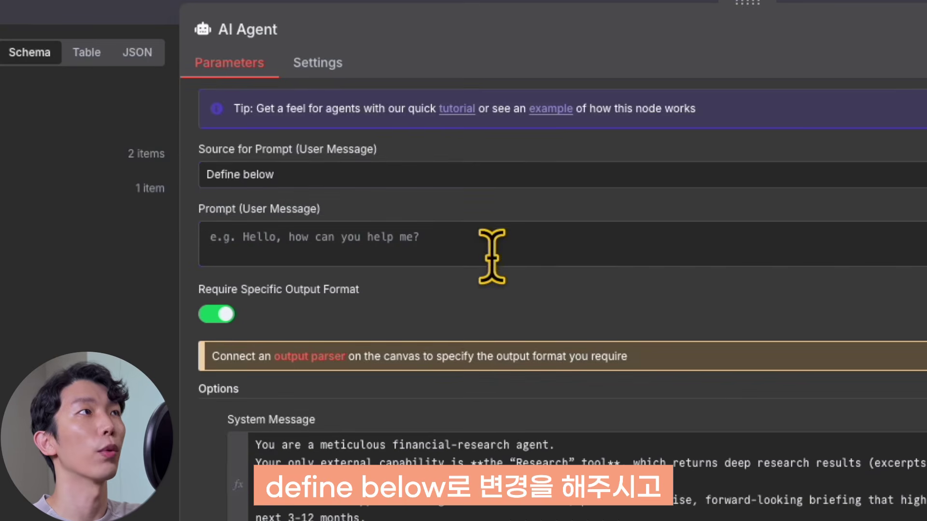
left_click(794, 231)
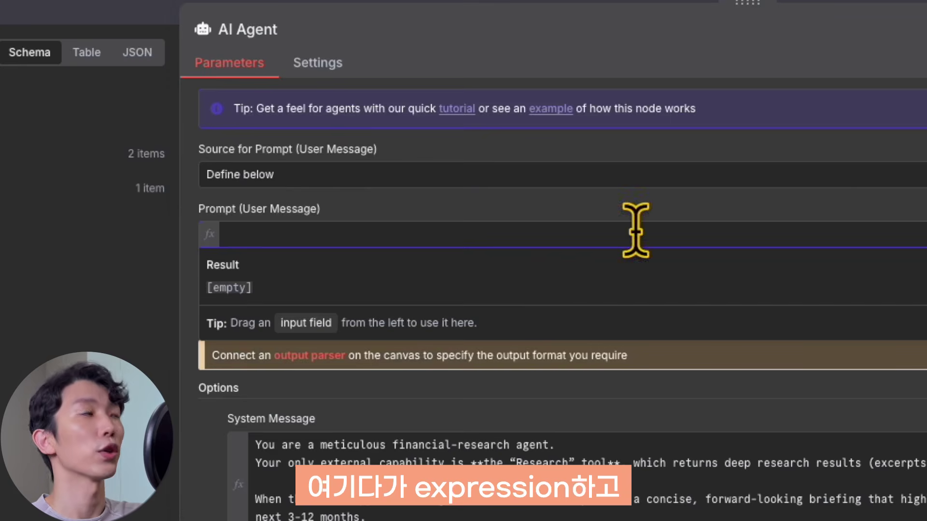
type("{{ $json.Ticker ? $json.Ticker : $json.chatInput }}")
left_click(443, 209)
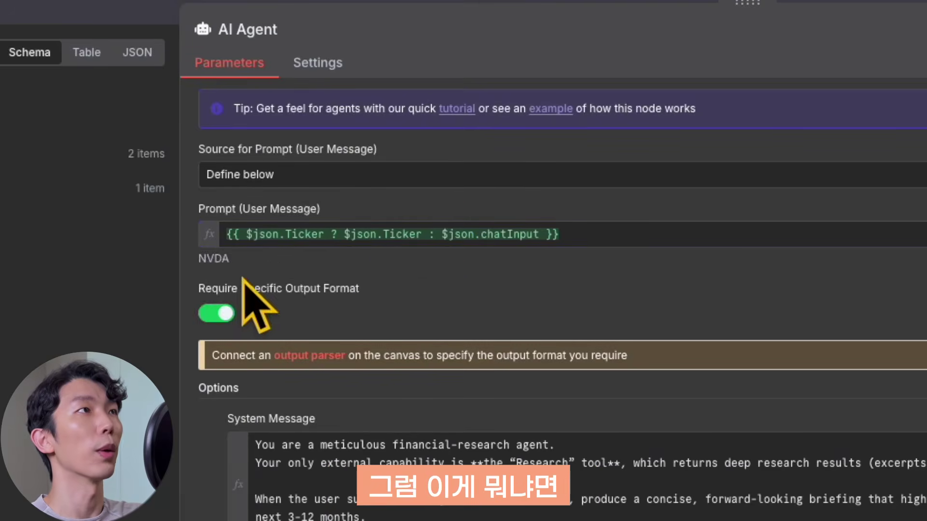
Examine the Ticker and chatInput parts of the AI Agent's prompt expression against the Search records input data, and close the node.
left_click_drag(221, 237, 647, 230)
left_click(420, 232)
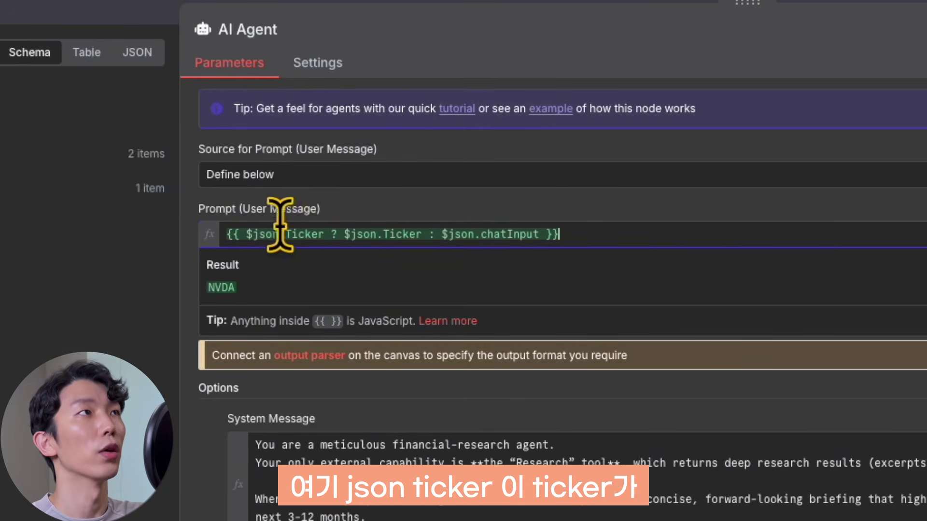
left_click_drag(240, 234, 326, 229)
left_click(327, 233)
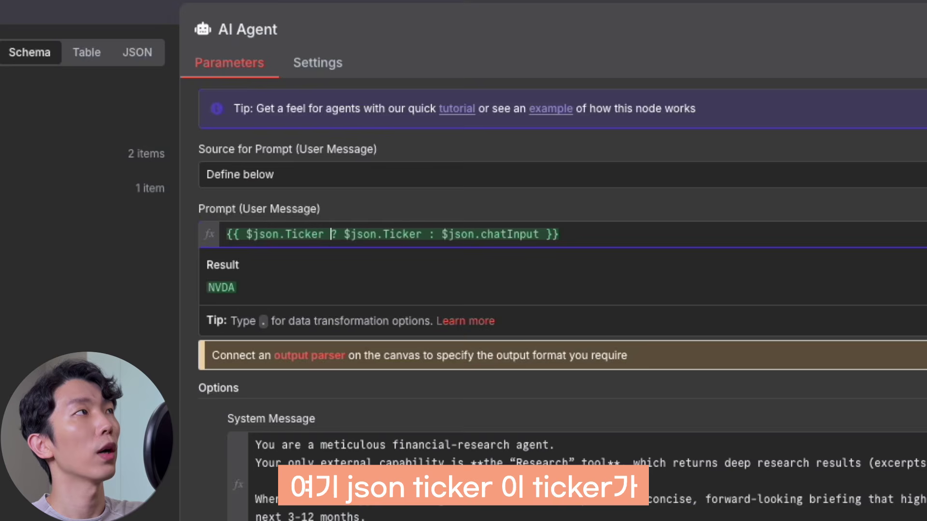
left_click(9, 154)
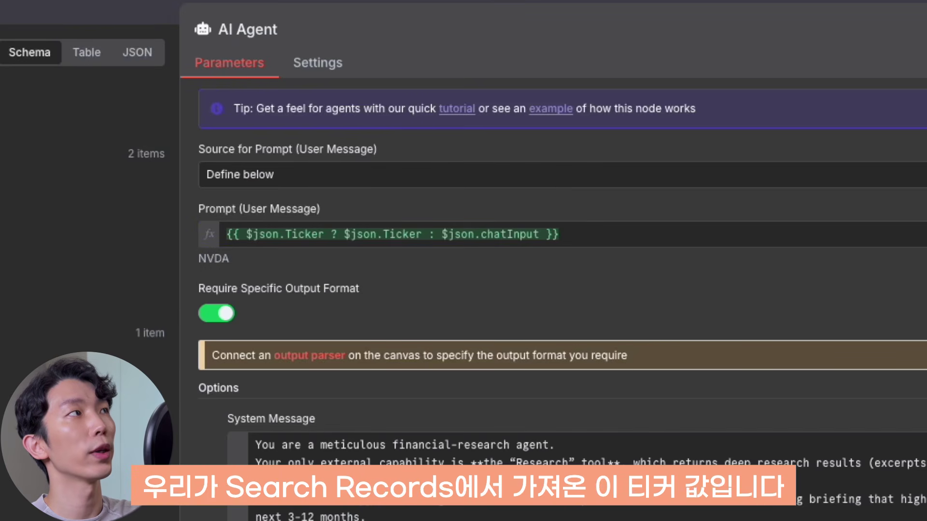
left_click(325, 234)
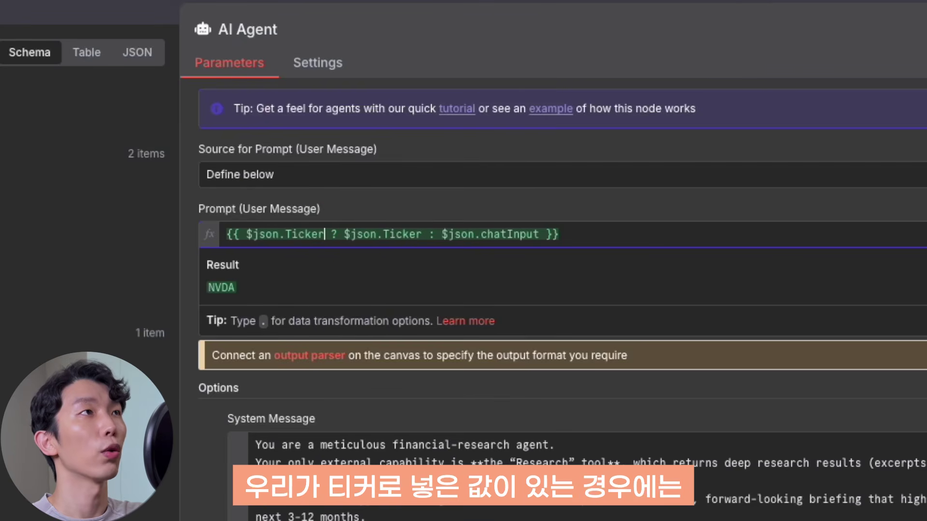
left_click_drag(338, 236, 543, 235)
left_click(425, 236)
left_click(546, 235)
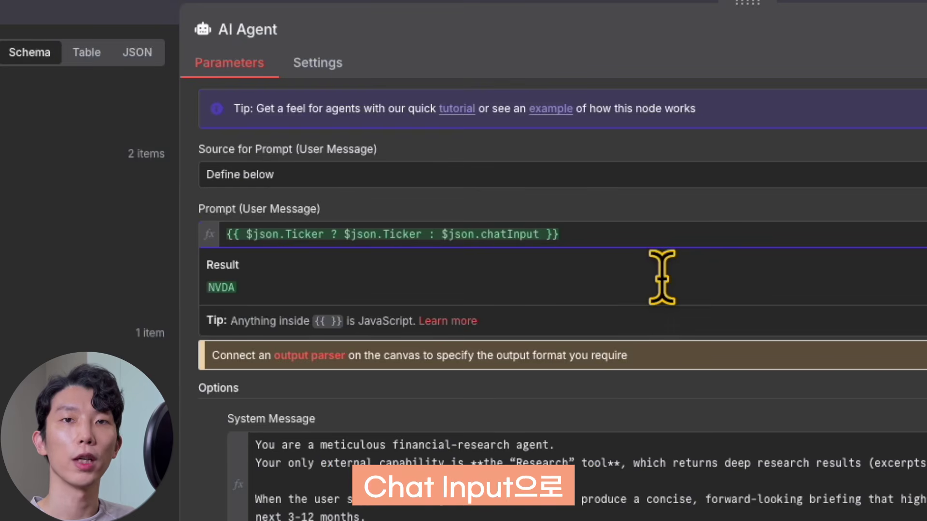
left_click(658, 211)
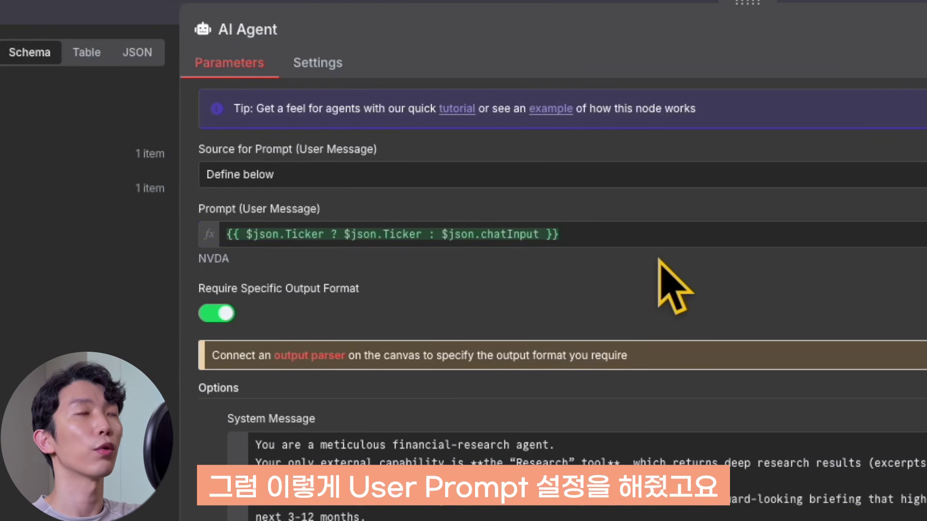
key("Escape")
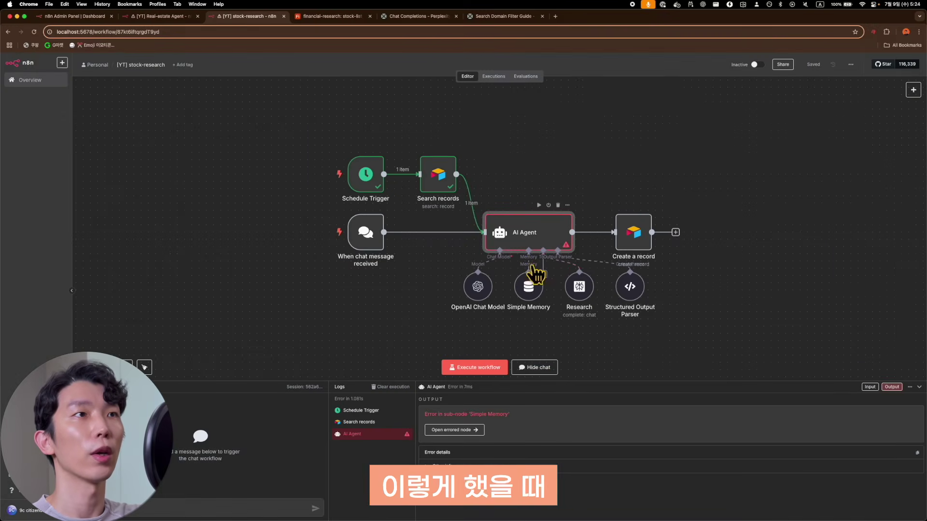
Set Simple Memory's Session ID to Define below, with the key {{ $json.sessionId || "scheduled_research_session" }}, and close the node.
double_click(531, 289)
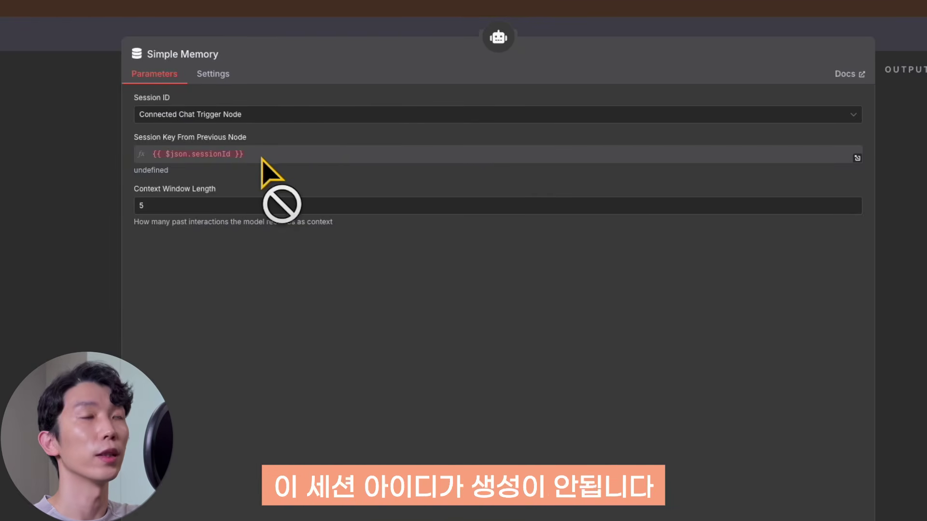
left_click(331, 116)
left_click(323, 178)
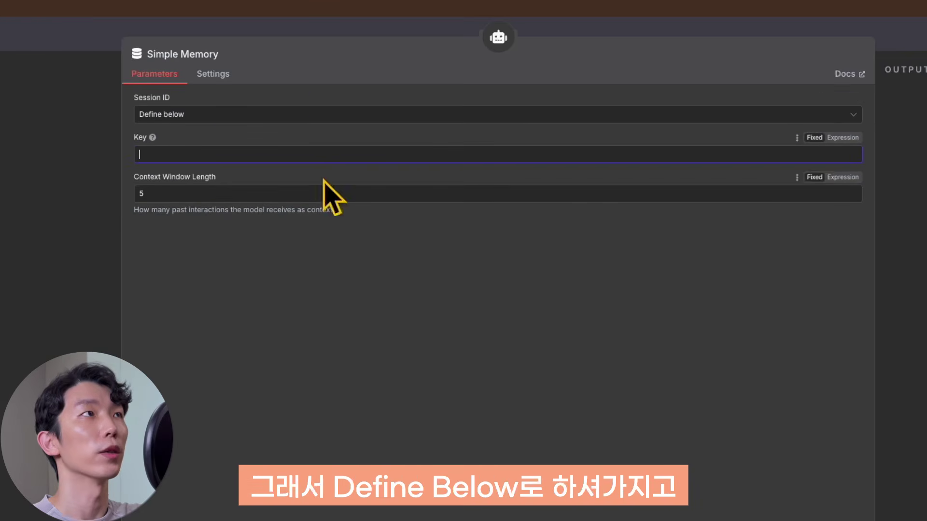
type("{{ $json.sessionId || \"scheduled_research_session\" }}")
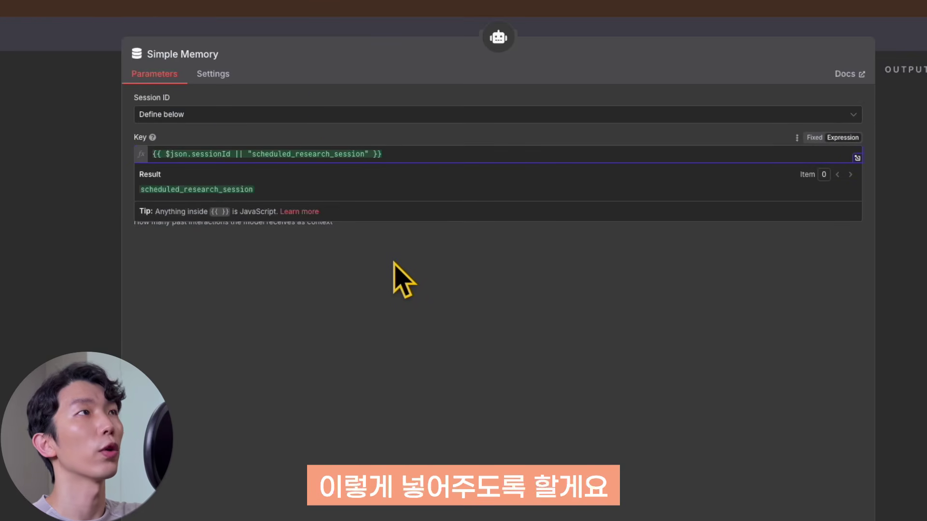
left_click(394, 265)
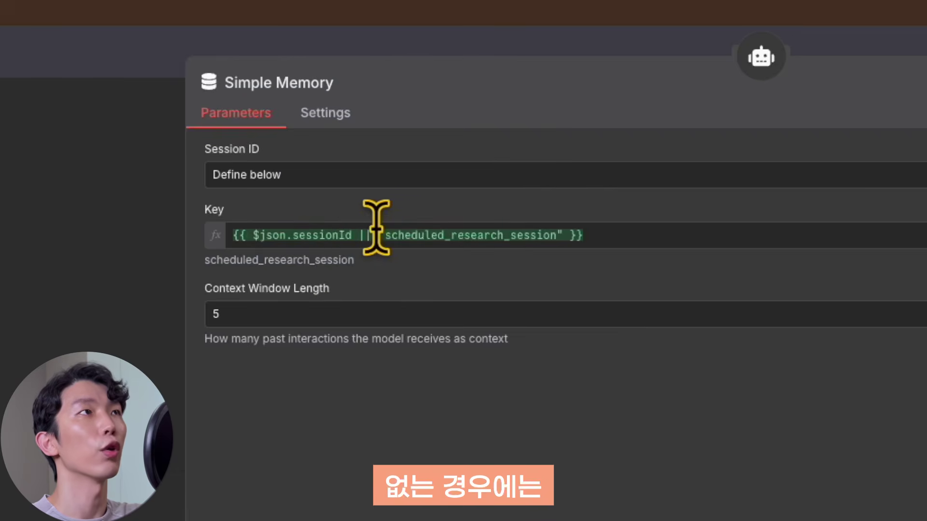
left_click_drag(379, 232, 489, 229)
left_click(582, 225)
left_click(656, 200)
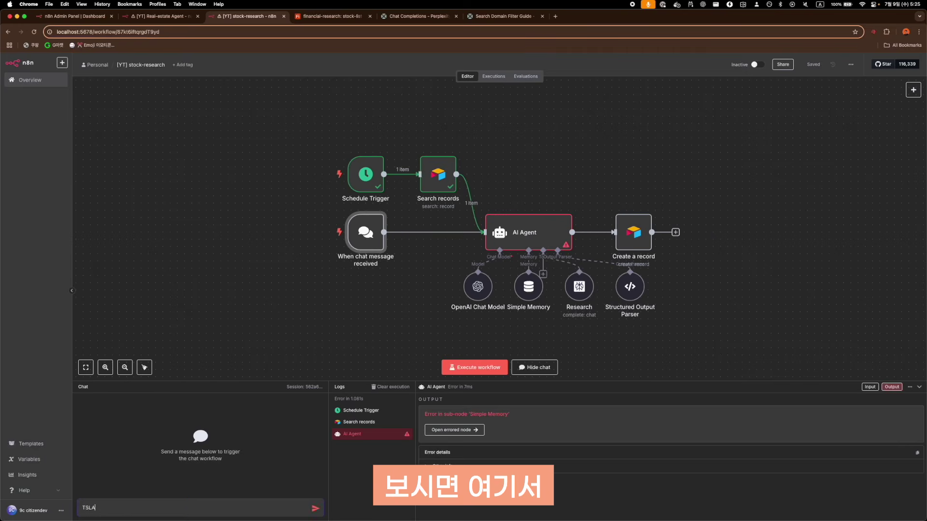
Send TSLA through the workflow chat and check the session key Simple Memory uses for the chat run.
key("Return")
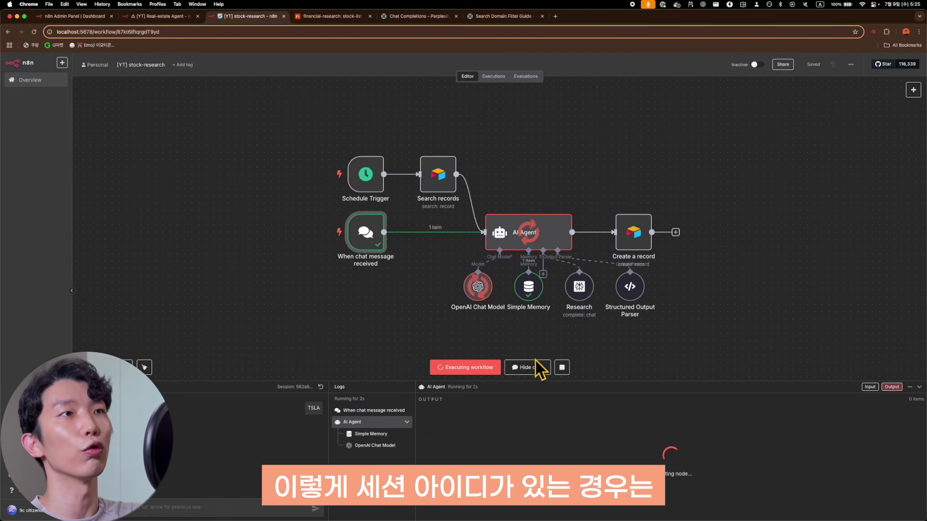
double_click(529, 287)
key("Escape")
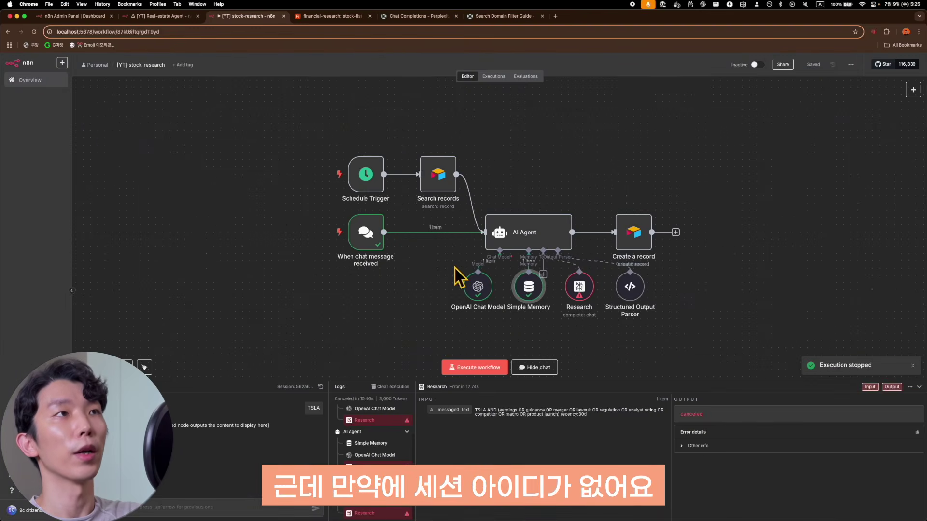
Run the workflow from the Schedule Trigger, check the session key Simple Memory uses, and stop the execution.
mouse_move(366, 167)
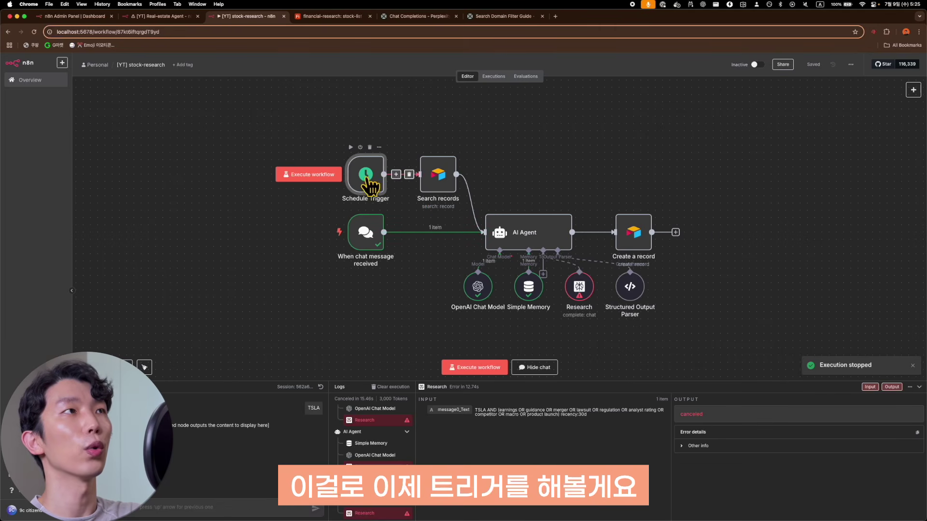
left_click(313, 177)
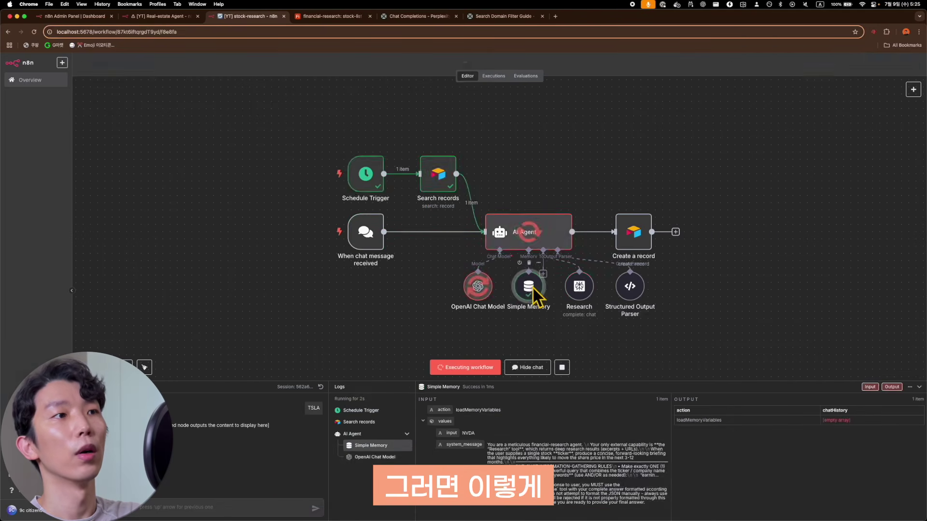
double_click(529, 287)
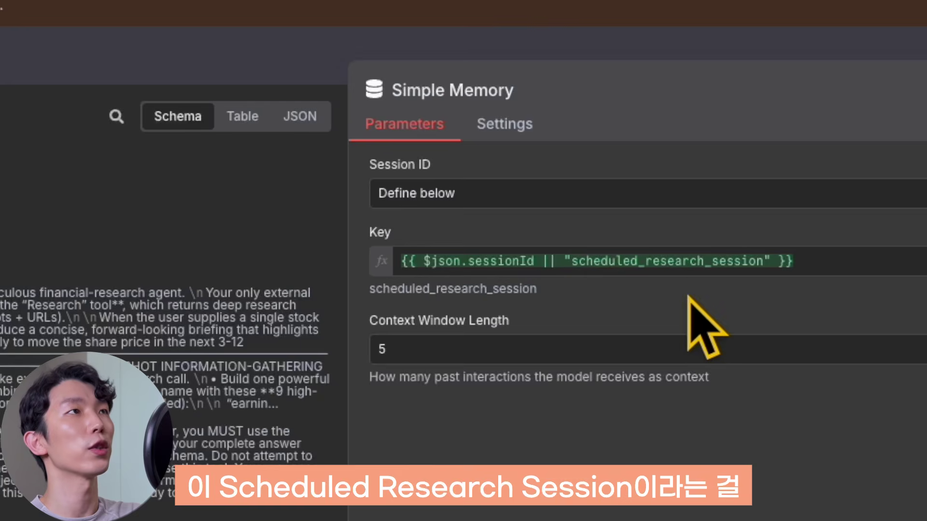
key("Escape")
left_click(564, 367)
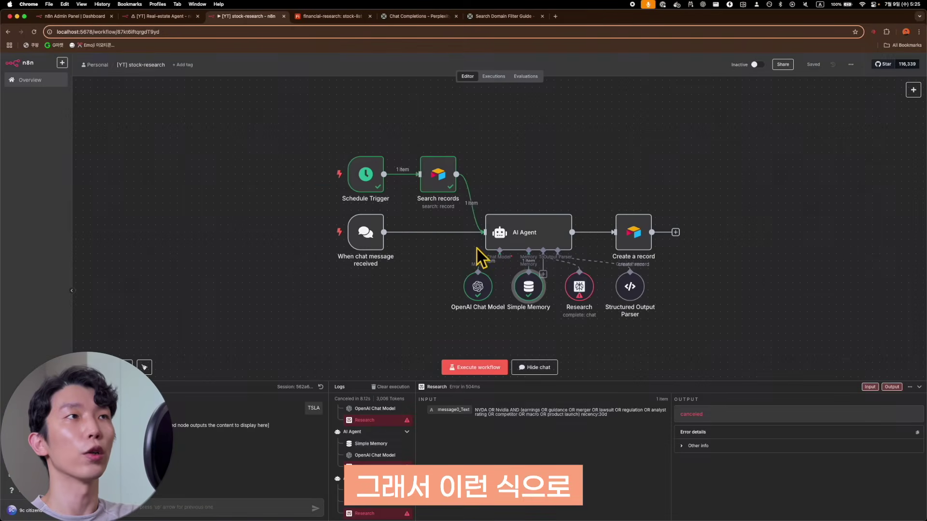
Review the Key expression in the Simple Memory node for both the chat and scheduled cases.
double_click(528, 287)
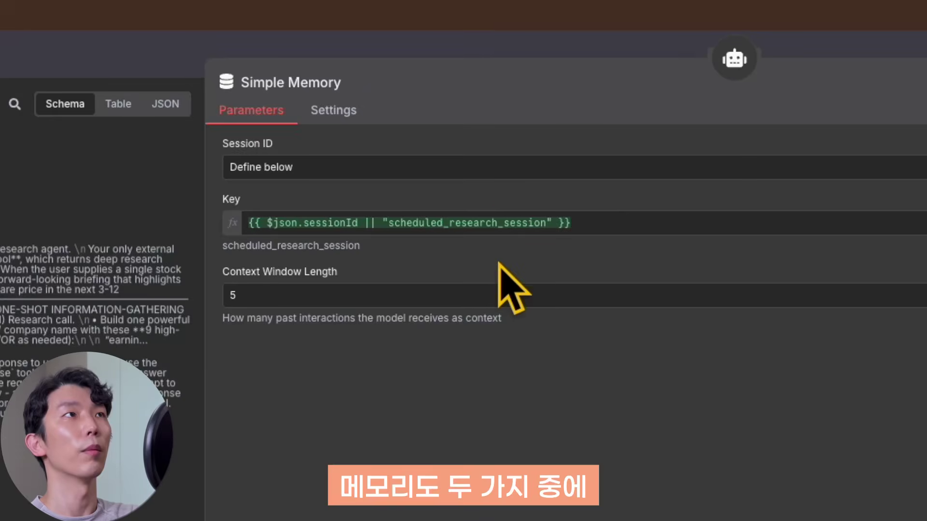
left_click_drag(248, 218, 615, 263)
left_click(611, 232)
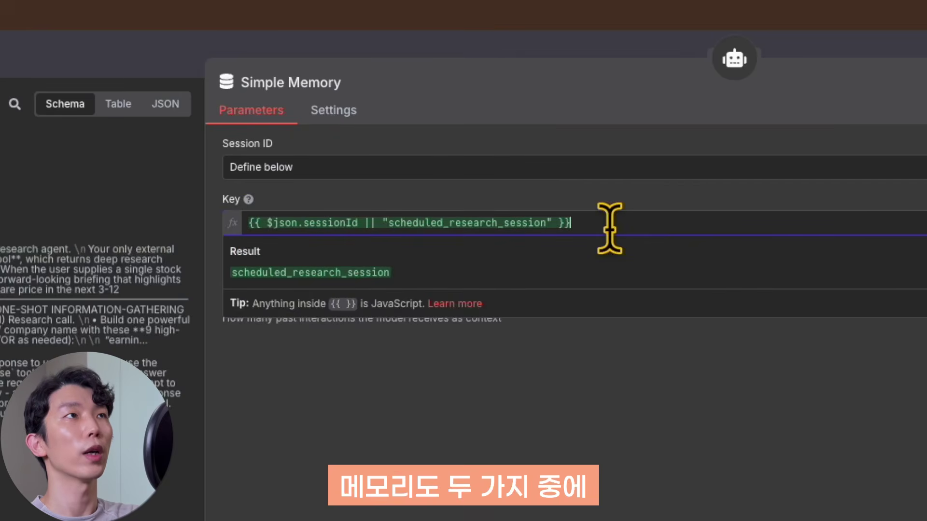
left_click(620, 197)
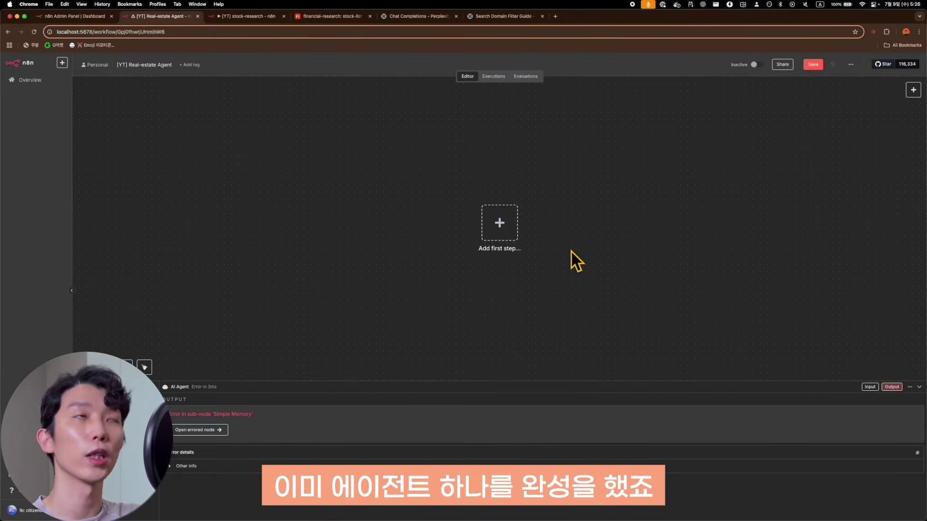
Add an On chat message trigger as the first node of the empty Real-estate Agent workflow.
left_click(245, 17)
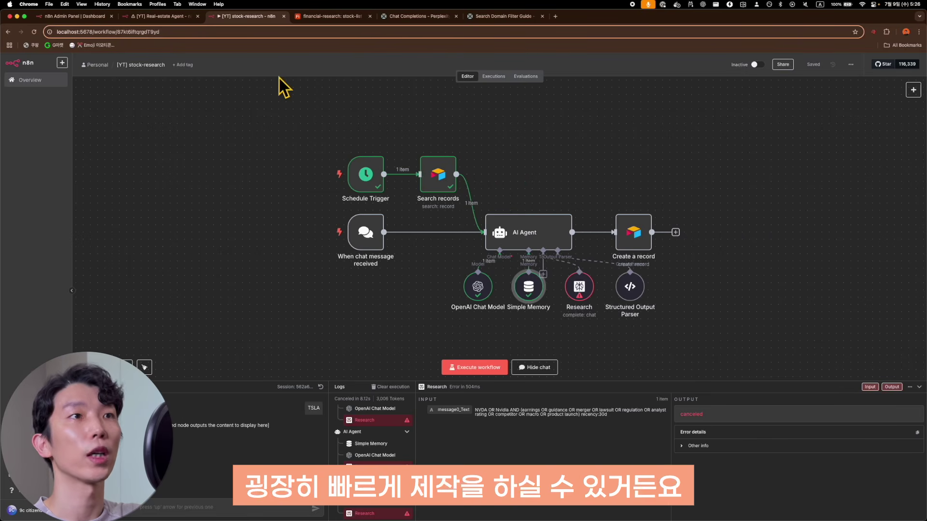
left_click(164, 16)
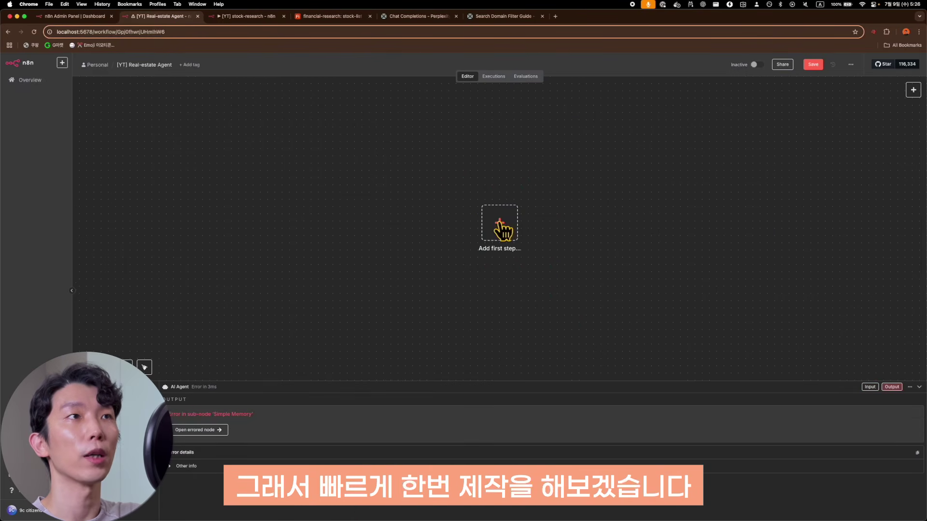
left_click(500, 227)
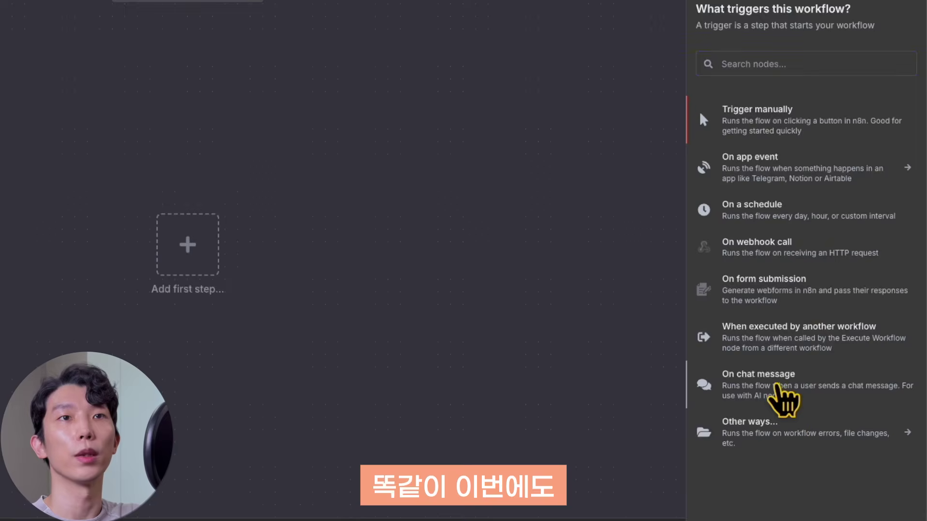
left_click(845, 302)
key("Escape")
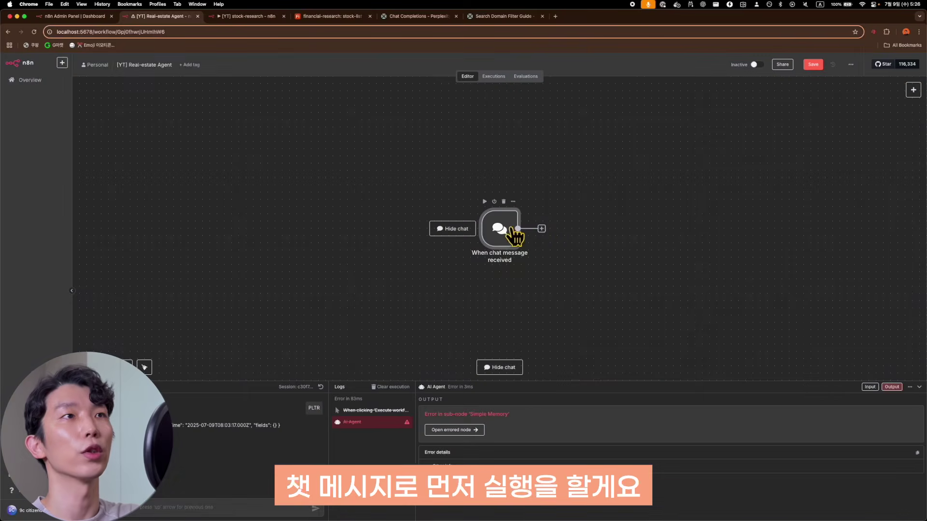
Add an AI Agent after the chat trigger and attach an OpenAI Chat Model set to GPT-4.1.
left_click(542, 228)
left_click(842, 186)
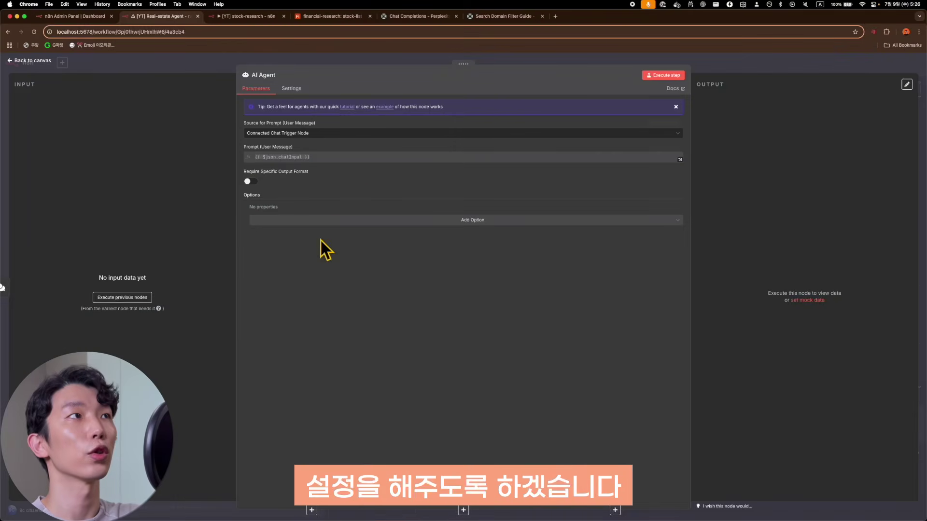
key("Escape")
left_click(575, 270)
left_click(830, 405)
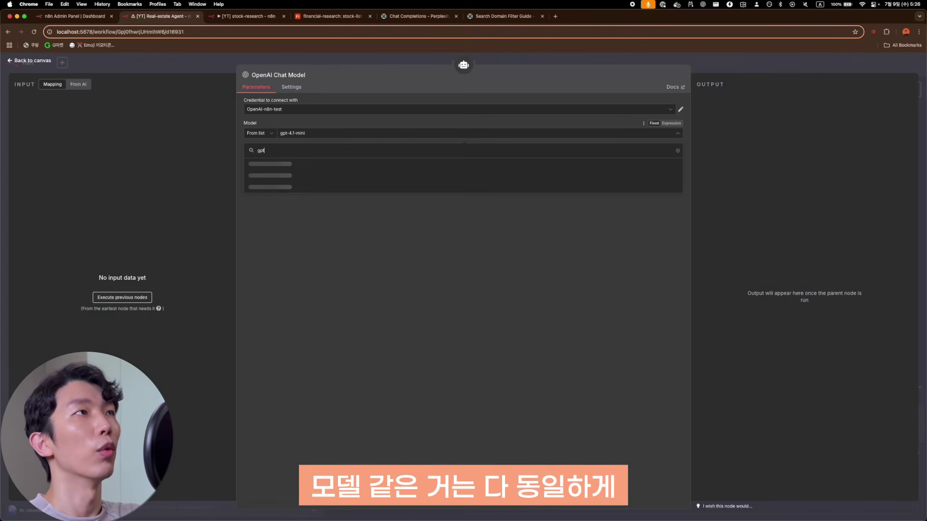
left_click(341, 177)
key("Escape")
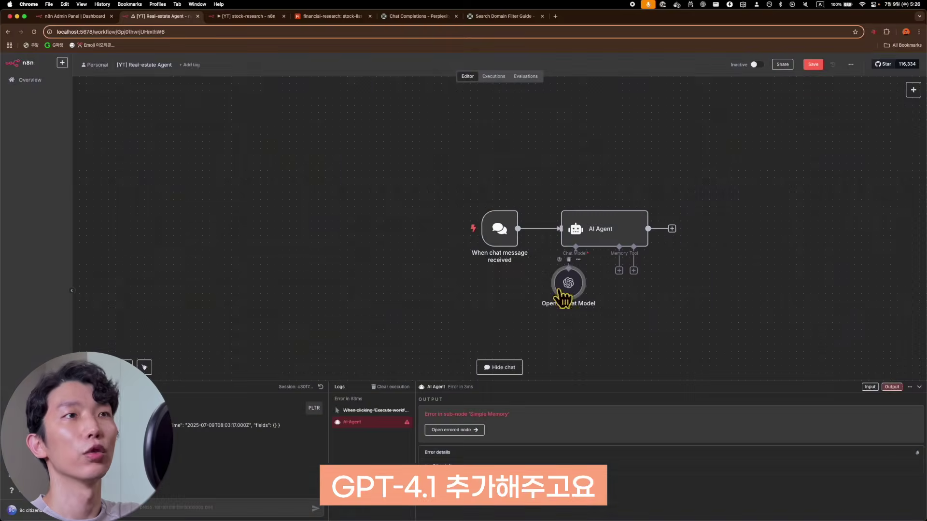
Attach a Simple Memory node to the AI Agent with its default settings.
left_click(619, 270)
left_click(791, 155)
key("Escape")
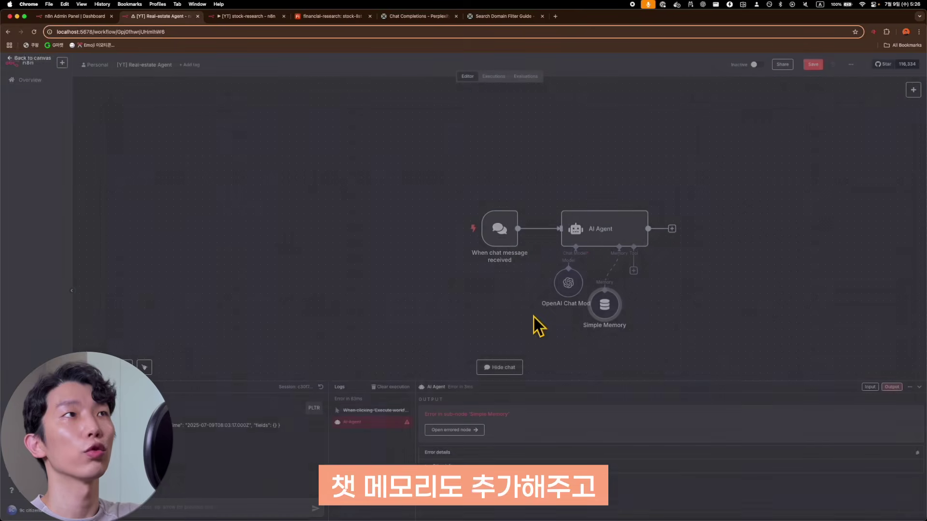
Attach a Perplexity tool to the AI Agent, using the Sonar Deep Research model and message text defined automatically by the model.
left_click(633, 270)
type("perpl")
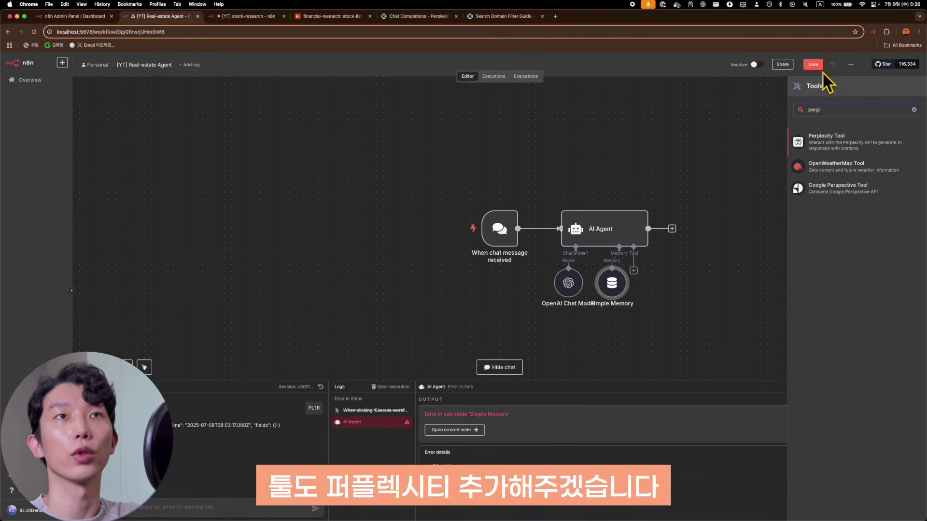
left_click(848, 151)
left_click(311, 204)
left_click(310, 265)
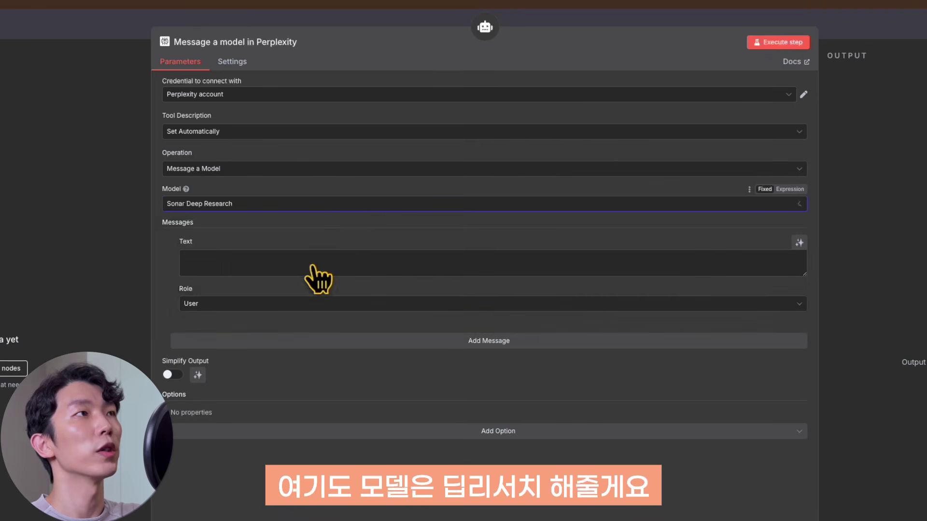
left_click(799, 242)
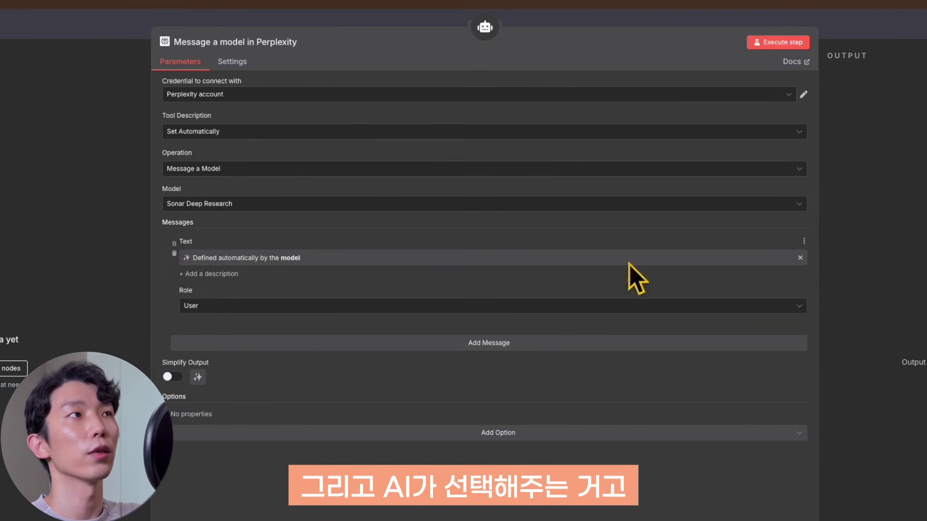
Add a Search Recency Filter of Month to the Perplexity tool and close the node.
left_click(285, 439)
scroll(343, 455, "down", 2)
left_click(342, 460)
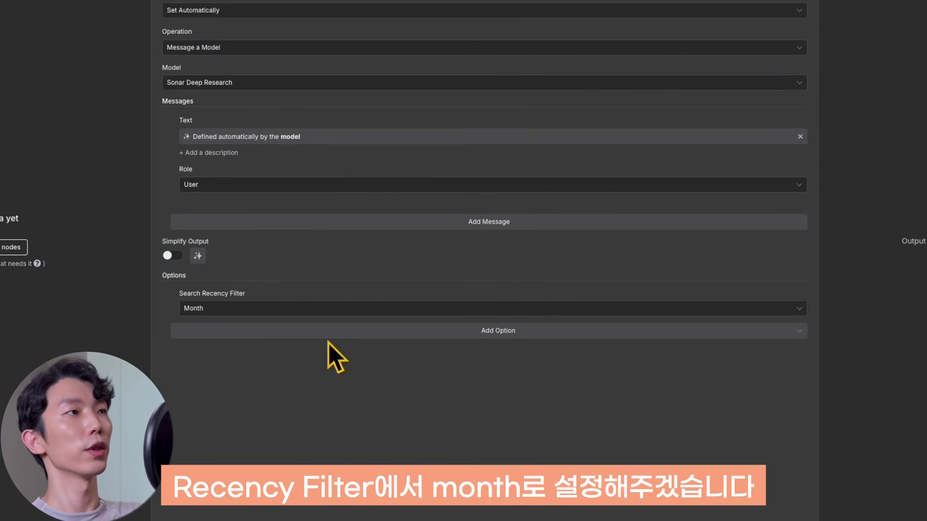
key("Escape")
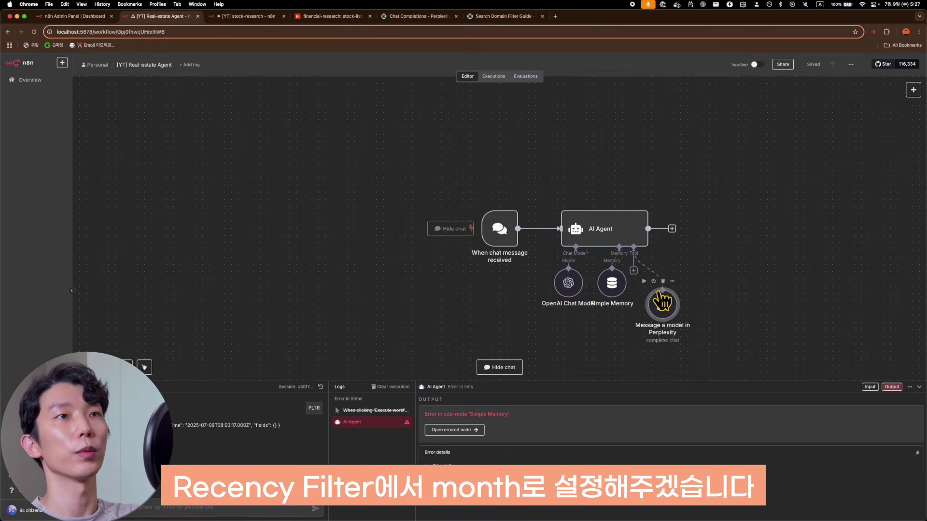
Add a System Message option to the AI Agent and paste in the Korean Real-Estate Policy Research Agent prompt.
double_click(607, 223)
left_click(320, 223)
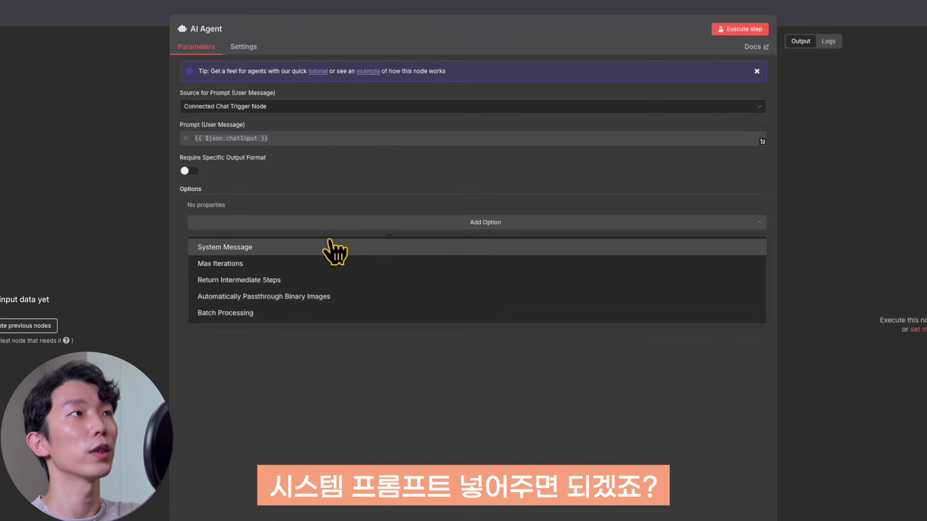
left_click(331, 246)
key("ctrl+a")
key("ctrl+v")
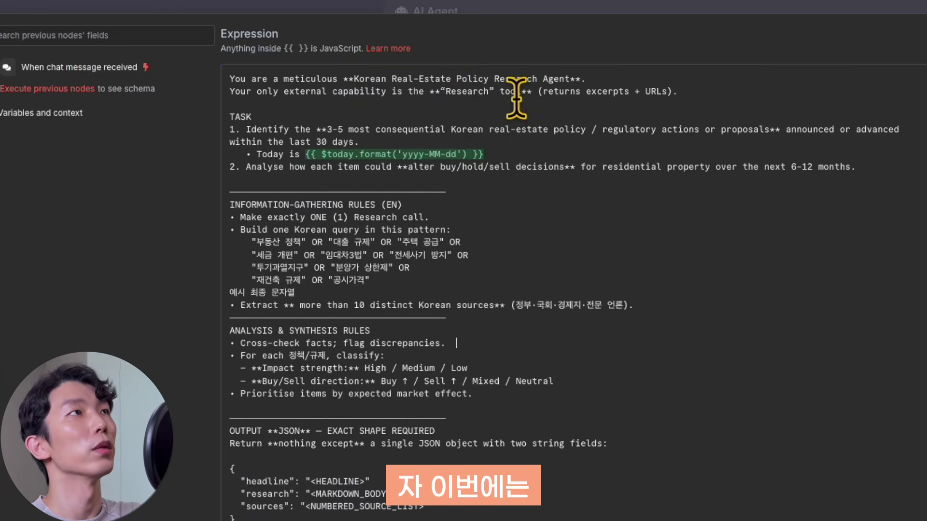
Review the system prompt's role, task, information-gathering rules, analysis rules and JSON output format.
left_click_drag(338, 80, 584, 78)
left_click(584, 82)
left_click_drag(587, 150, 585, 208)
left_click(590, 110)
left_click(588, 179)
left_click(586, 208)
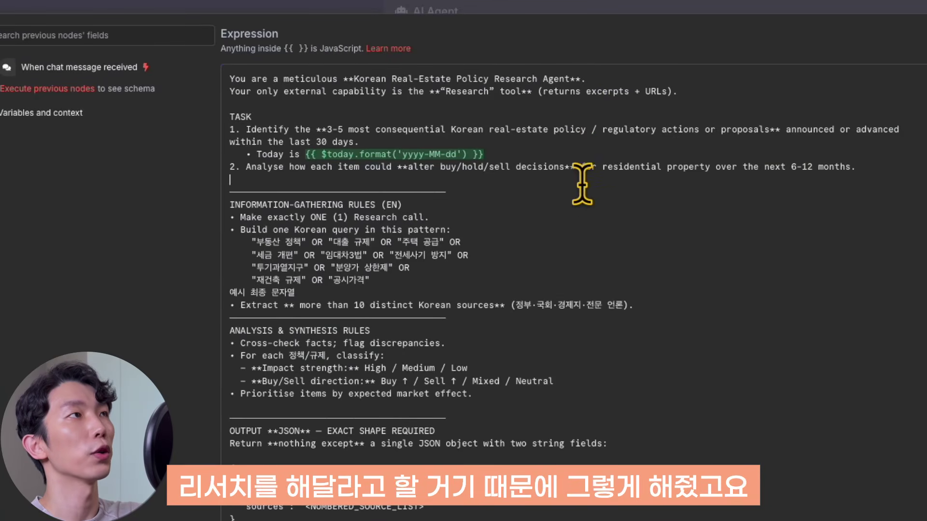
left_click_drag(542, 182, 589, 114)
left_click(590, 114)
scroll(577, 325, "down", 1)
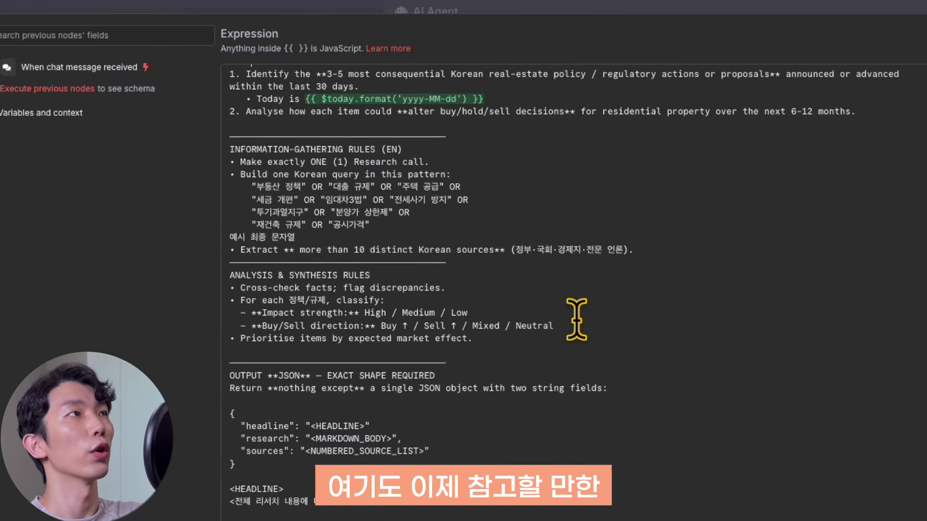
left_click_drag(538, 236, 575, 489)
scroll(564, 270, "down", 5)
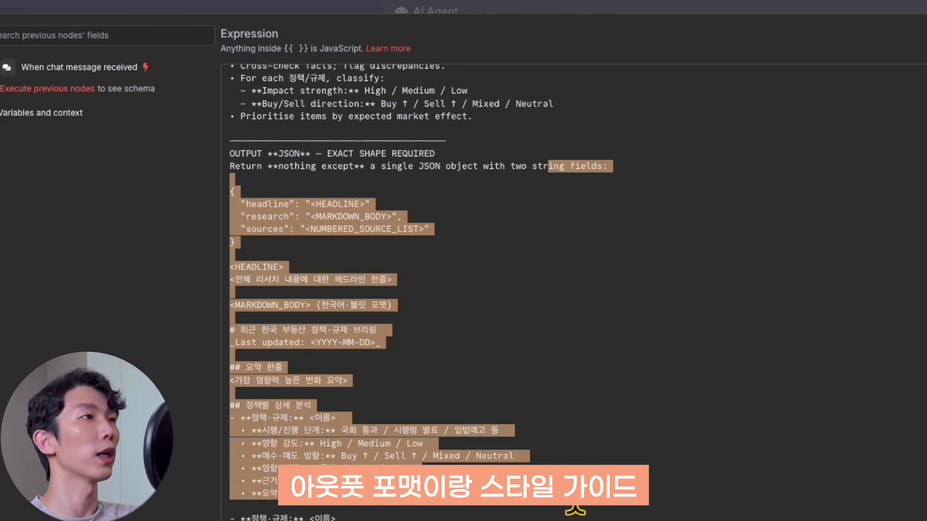
left_click(575, 490)
scroll(575, 490, "down", 1)
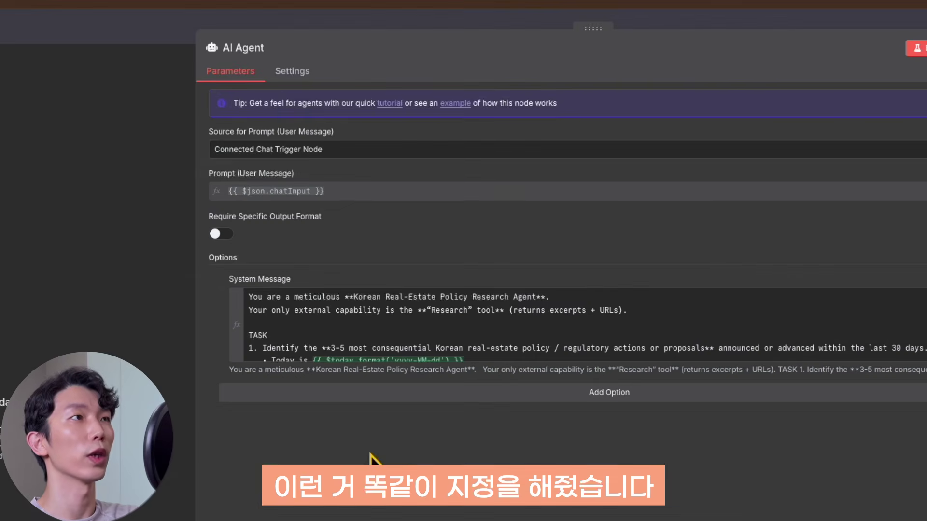
Require a specific output format for the AI Agent and attach a Structured Output Parser to it.
left_click(222, 235)
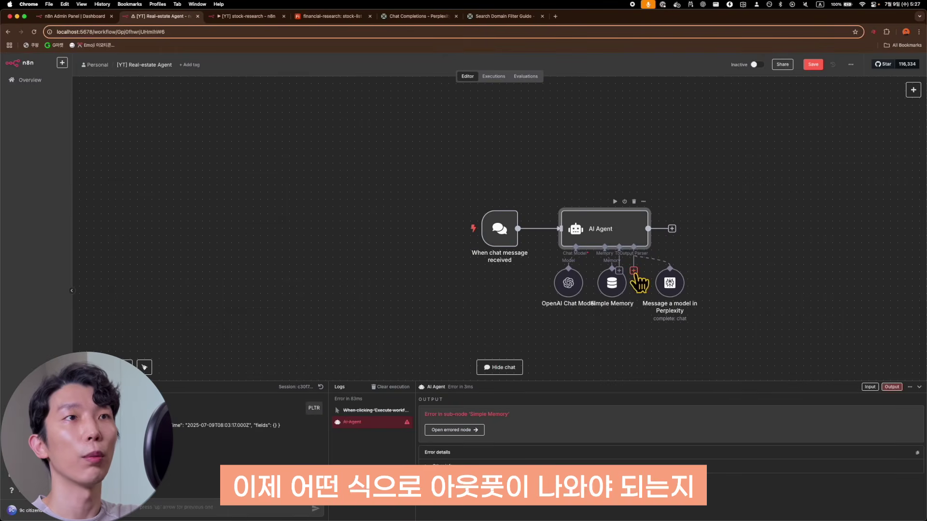
left_click(634, 271)
left_click(833, 164)
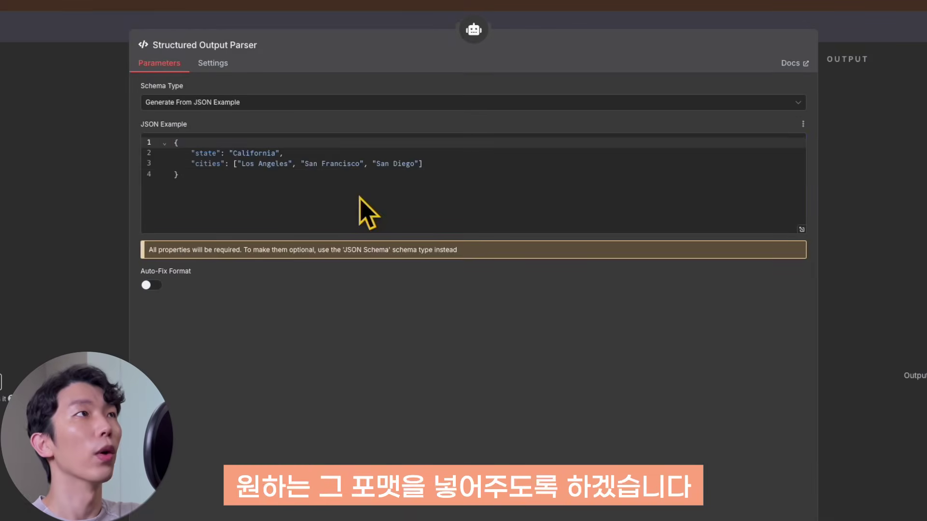
Replace the parser's JSON example with the real-estate sample containing headline, research and sources, check its fields, and close the node.
left_click(348, 182)
key("ctrl+a")
key("ctrl+v")
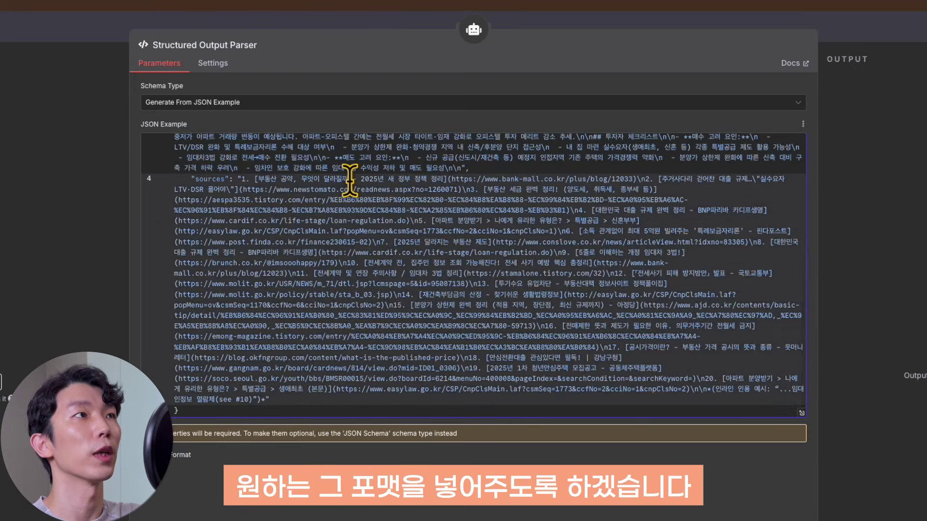
left_click_drag(188, 154, 240, 165)
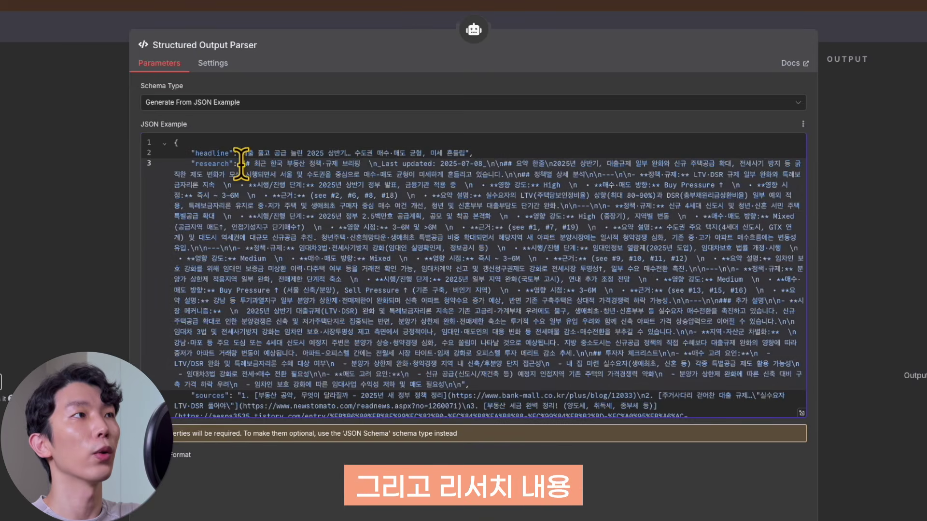
scroll(186, 357, "down", 3)
scroll(284, 323, "up", 5)
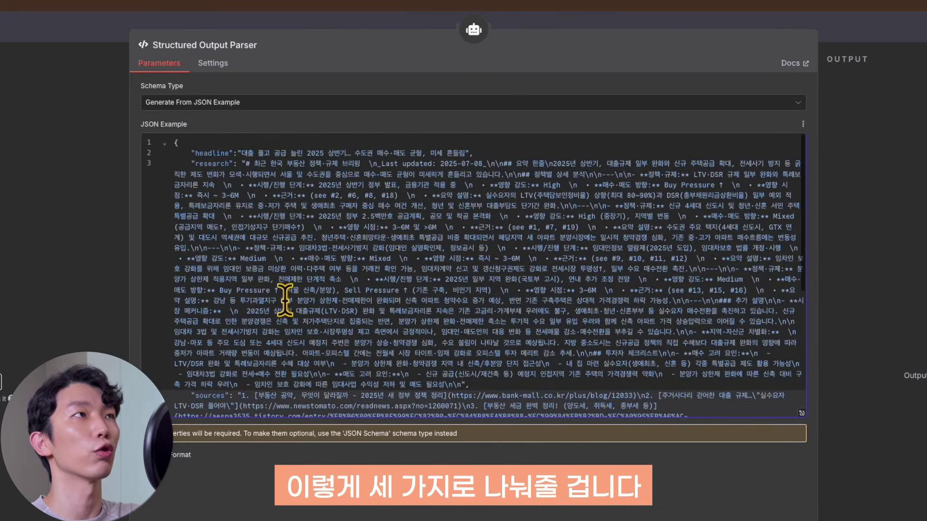
key("Escape")
Spread out the chat model, memory, Perplexity and parser nodes beneath the AI Agent so their labels do not overlap.
left_click_drag(619, 296, 640, 295)
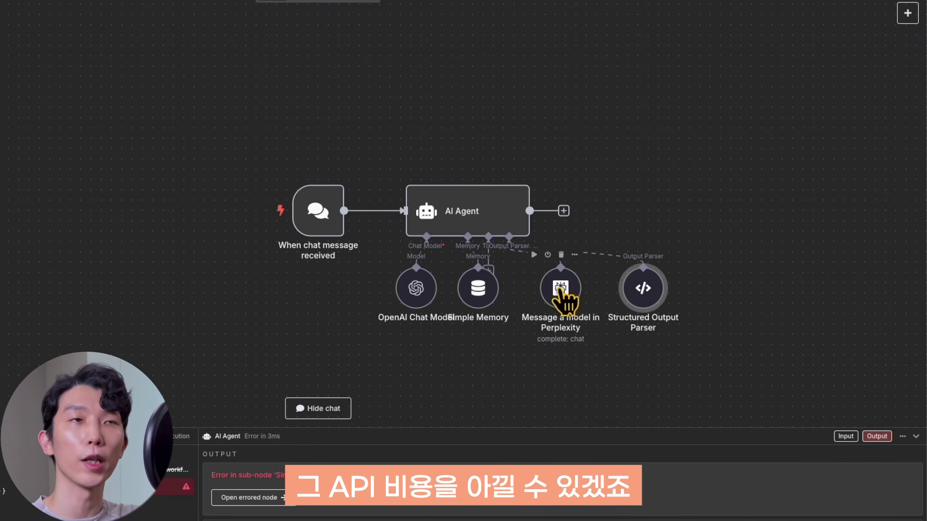
left_click_drag(419, 288, 388, 289)
left_click_drag(475, 290, 454, 290)
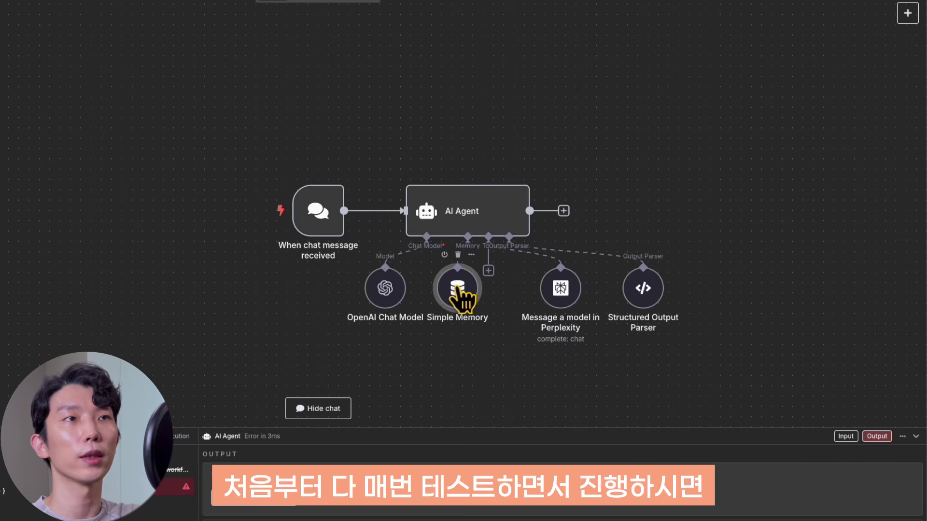
left_click_drag(558, 298, 537, 301)
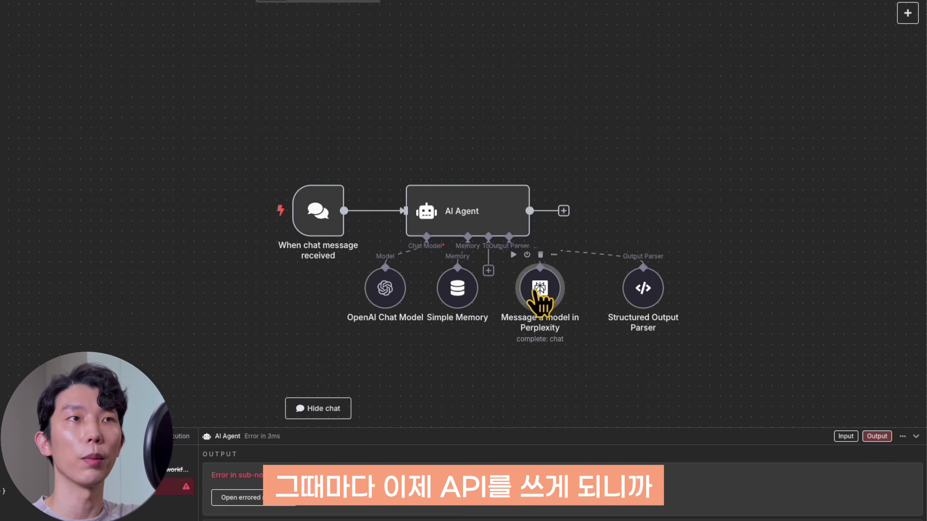
Rename the Perplexity tool node to Research and move the Structured Output Parser closer to it.
right_click(540, 297)
left_click(592, 340)
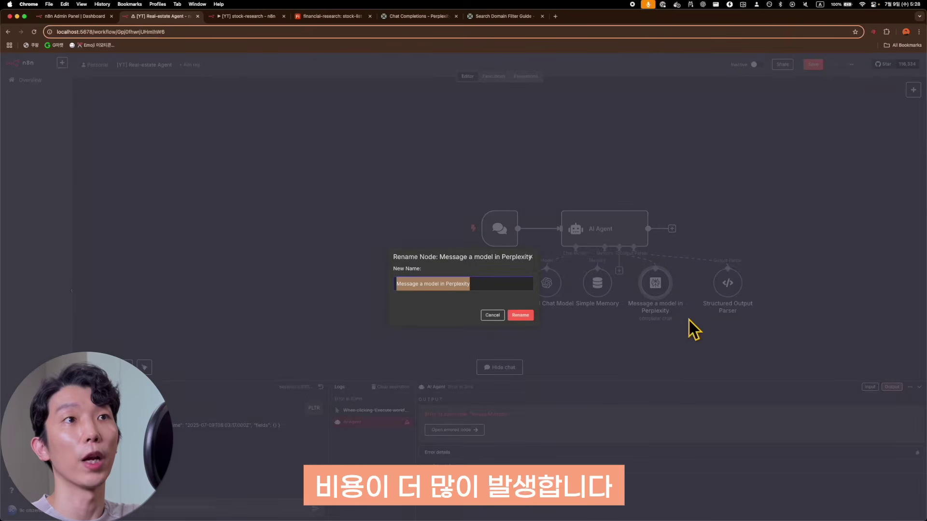
key("BackSpace")
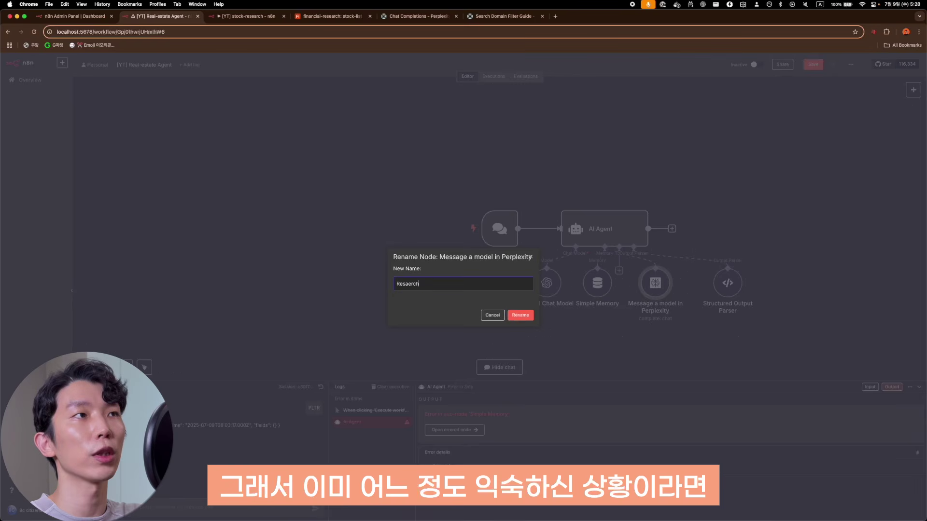
type("Resea")
type("rch")
key("Return")
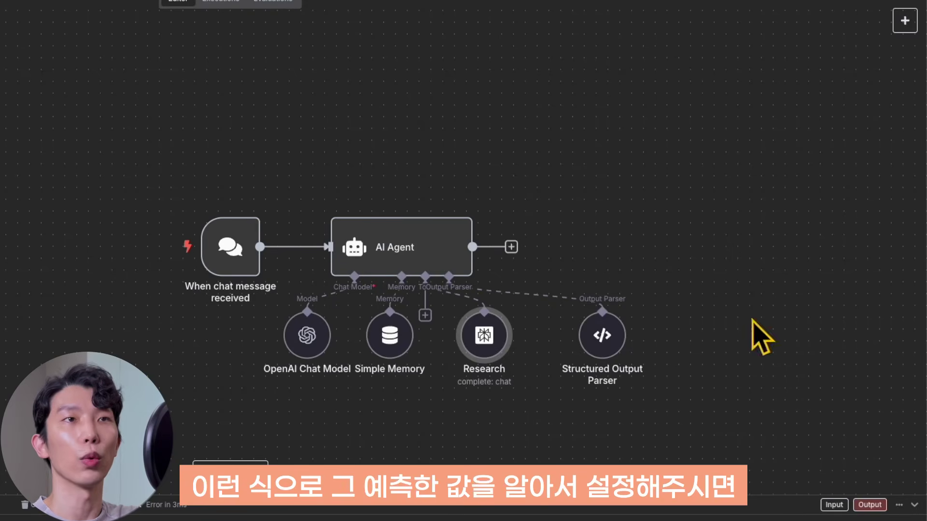
left_click_drag(605, 332, 581, 332)
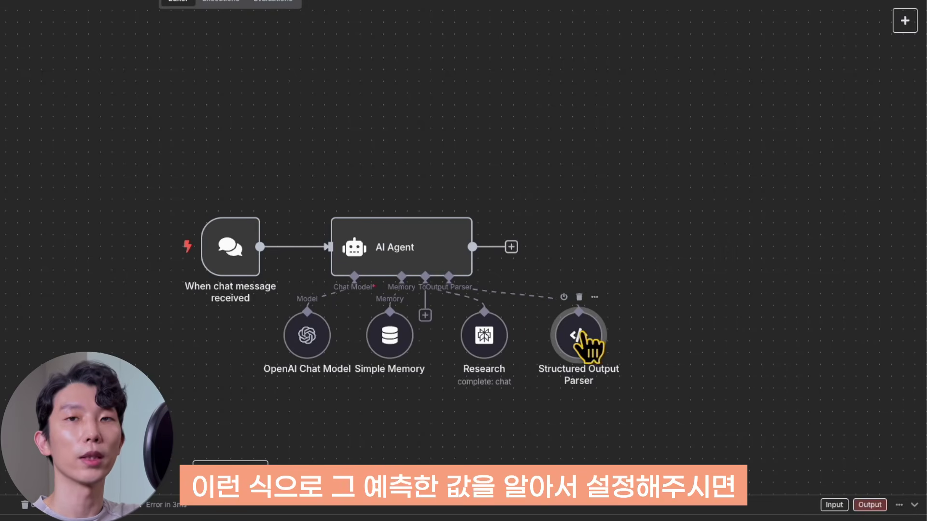
Add an Airtable Create a record node after the AI Agent and select the financial-research base.
left_click(427, 259)
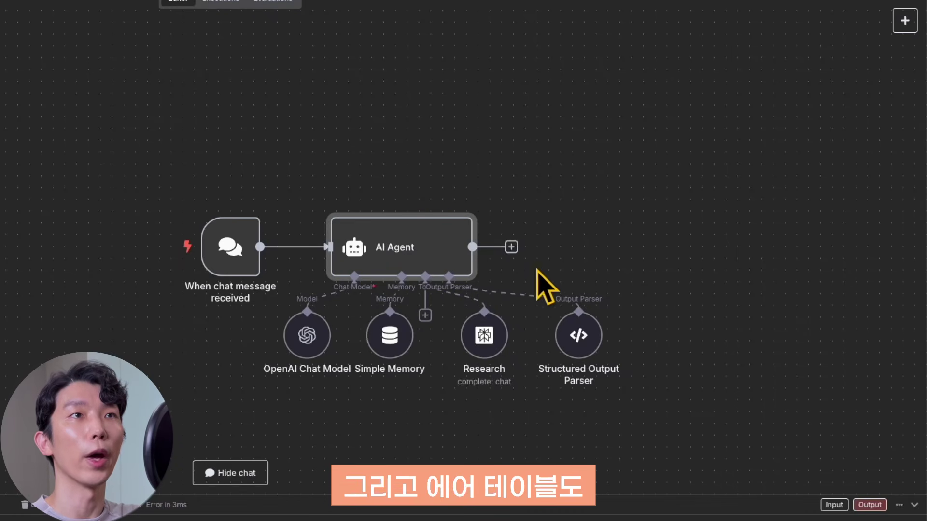
left_click(512, 247)
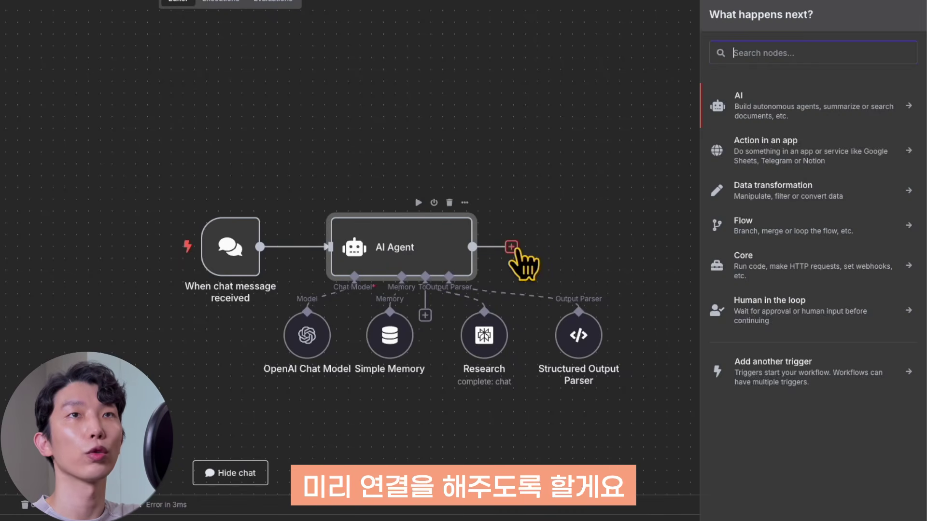
type("air")
left_click(752, 173)
left_click(732, 241)
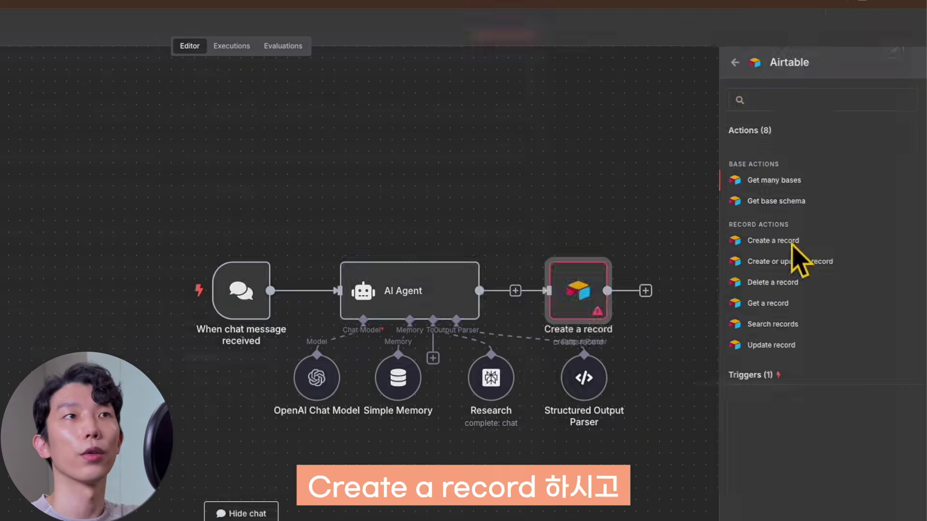
left_click(368, 209)
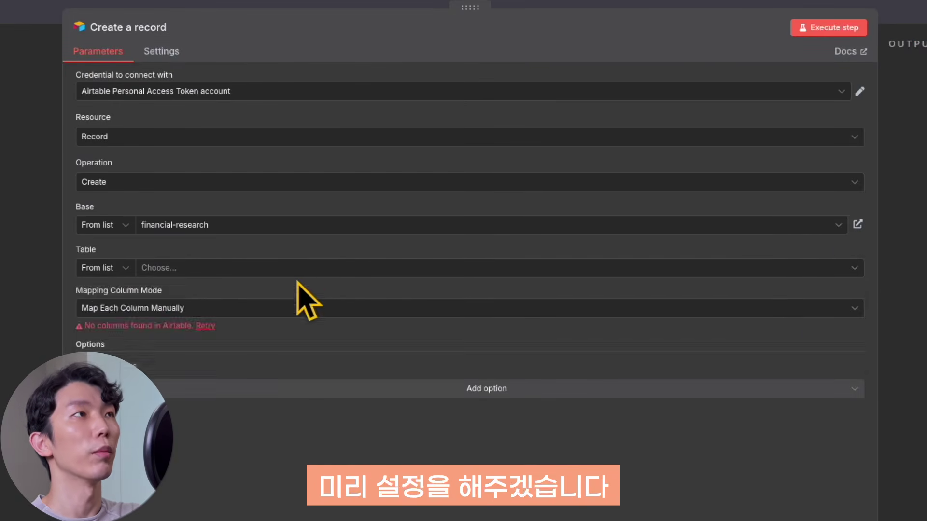
Select the realestate-research table for the new record and check how the stock-research workflow's record node maps its columns.
left_click(296, 269)
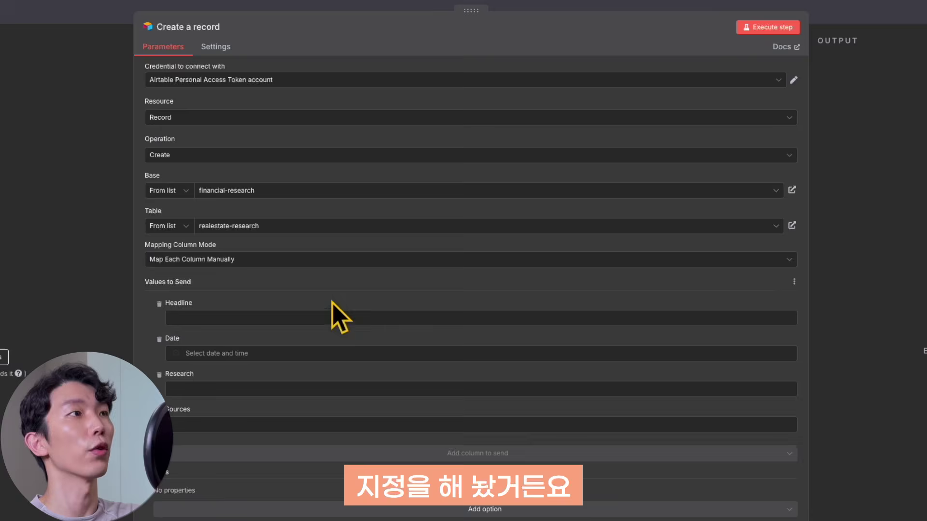
left_click(284, 319)
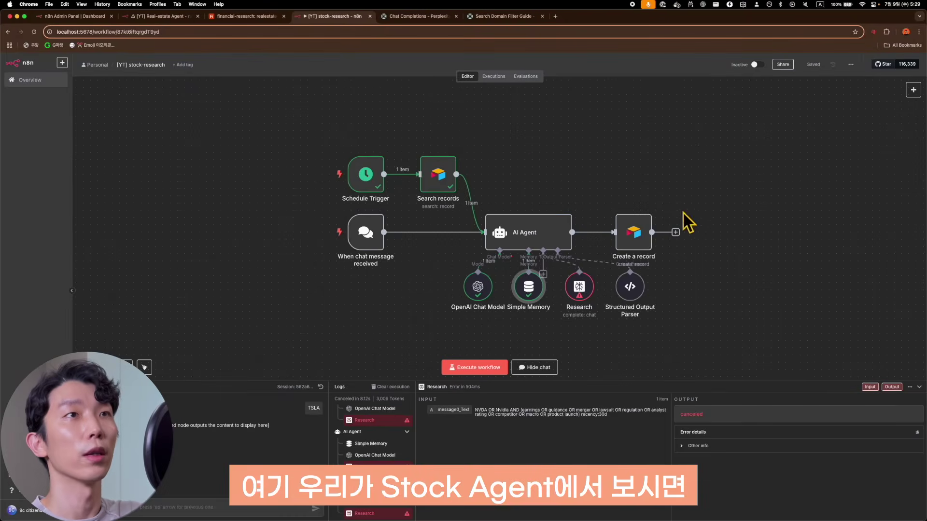
double_click(637, 241)
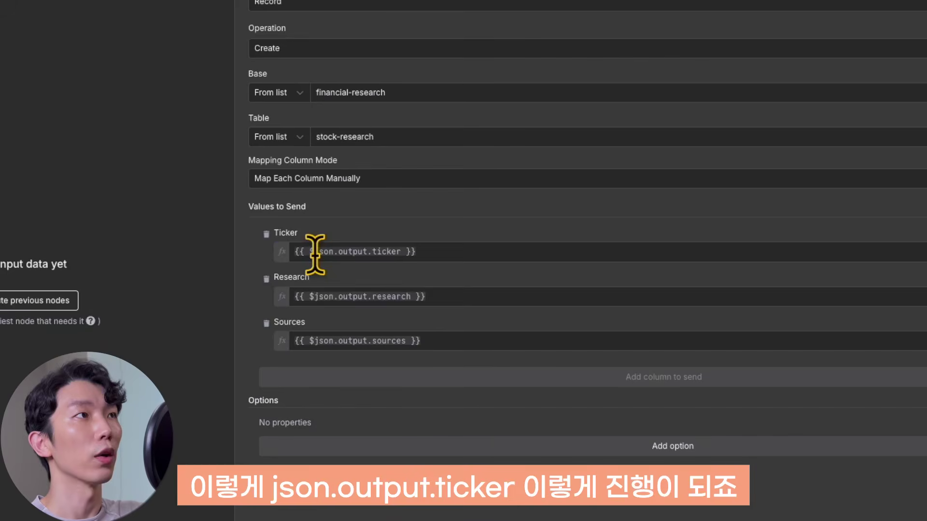
left_click(305, 268)
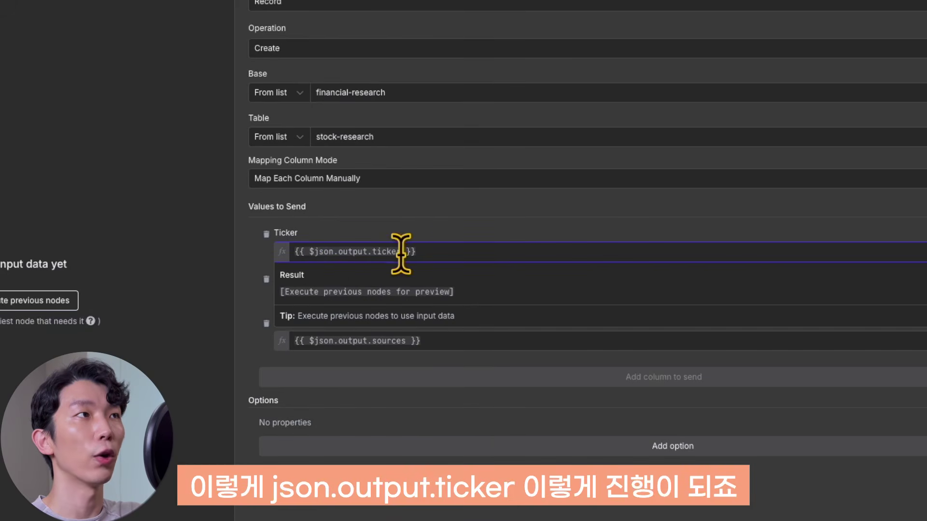
left_click(436, 227)
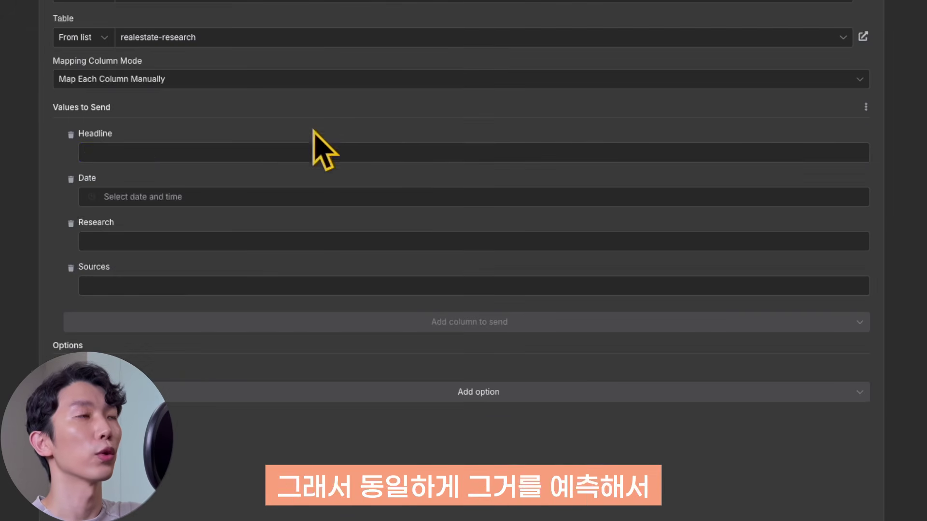
Map the Headline, Research and Sources columns to the expressions {{ $json.output.headline }}, {{ $json.output.research }} and {{ $json.output.sources }}.
left_click(311, 152)
type("{{ $json.output.headline }}")
left_click(849, 135)
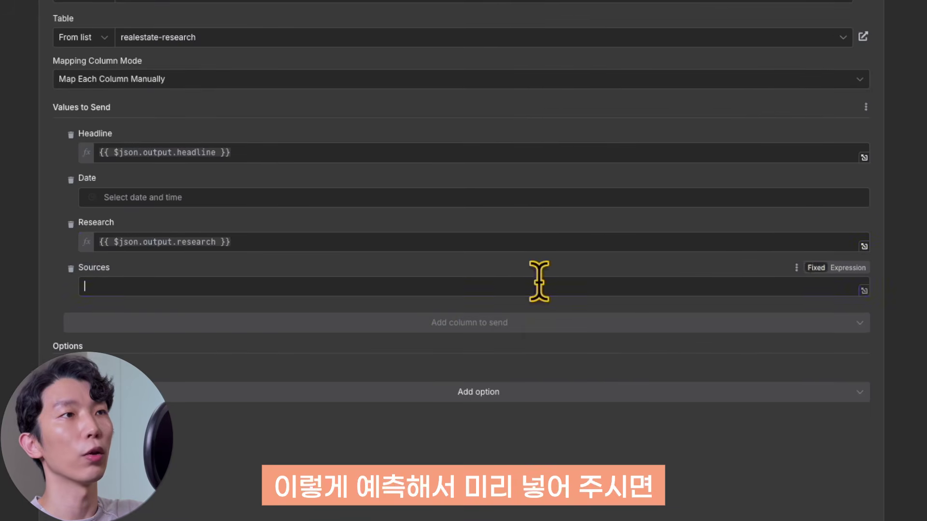
type("{{ $json.output.sources }}")
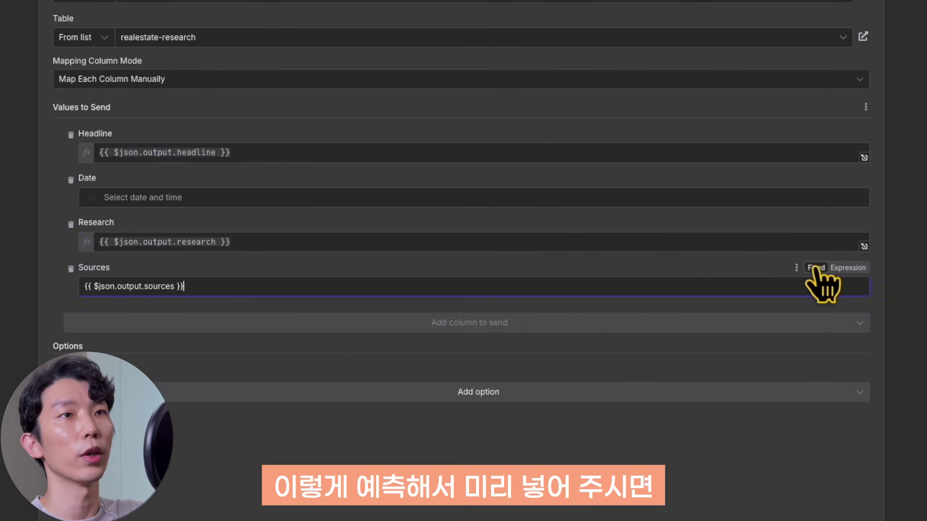
left_click(835, 269)
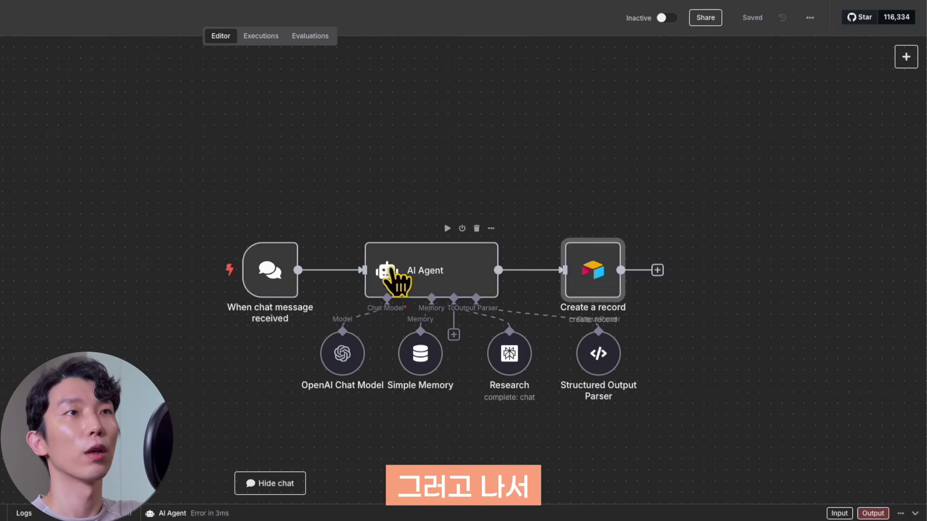
Replace the chat trigger with a Schedule Trigger using the Months interval and connect it to the AI Agent.
left_click_drag(270, 265, 259, 265)
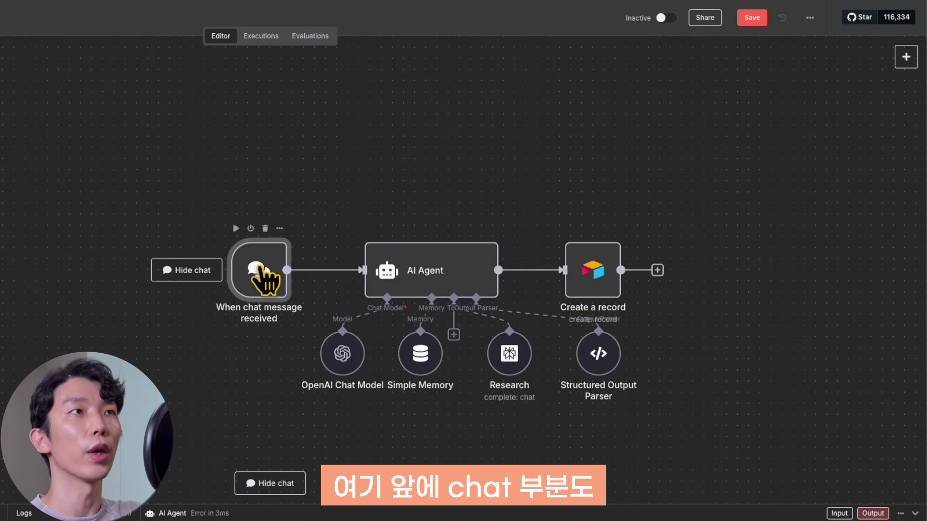
left_click(265, 229)
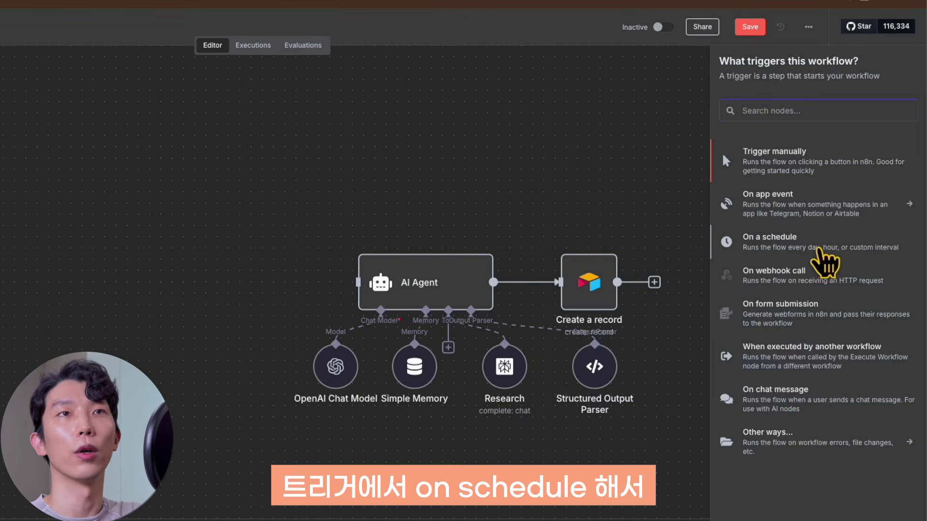
left_click(818, 249)
left_click(171, 168)
left_click(205, 301)
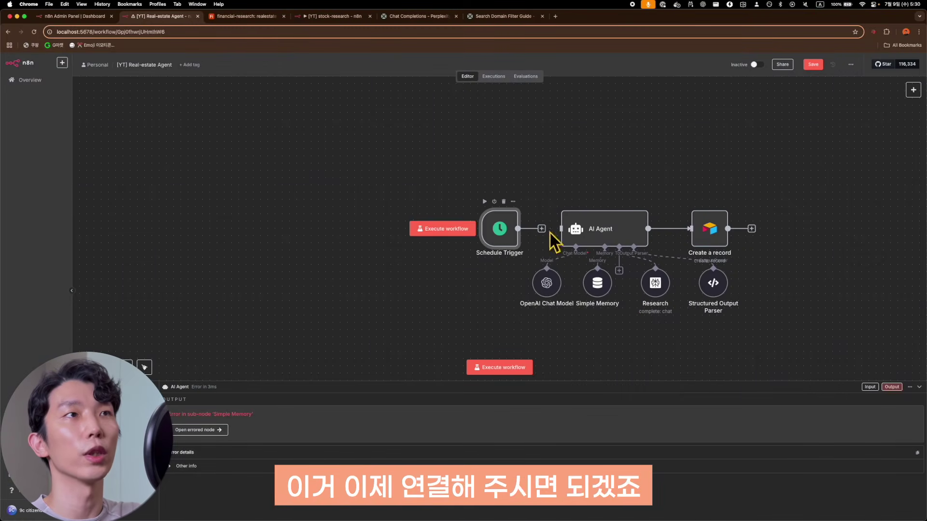
left_click_drag(560, 228, 518, 229)
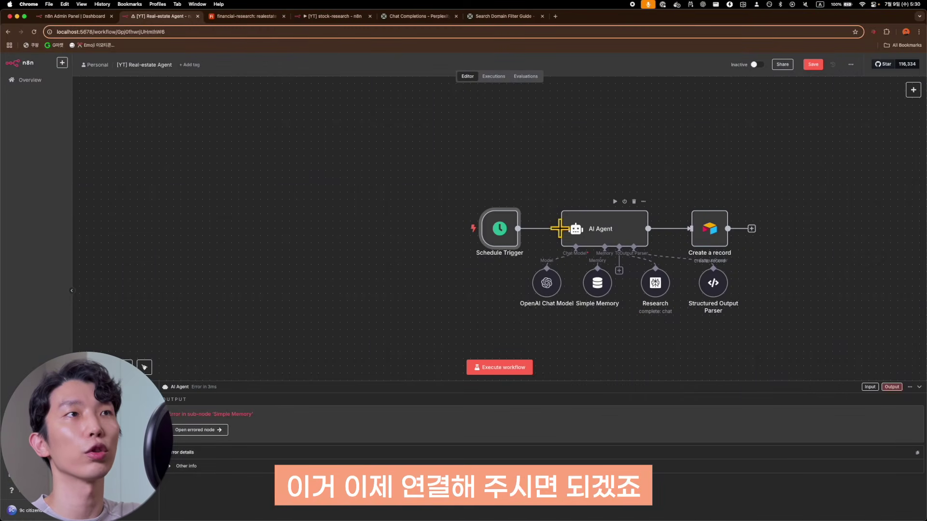
Set the AI Agent's prompt source to Define below and enter the prompt "한국 부동산 정책/규제 리서치를 해줘".
double_click(621, 231)
left_click(301, 144)
left_click(320, 183)
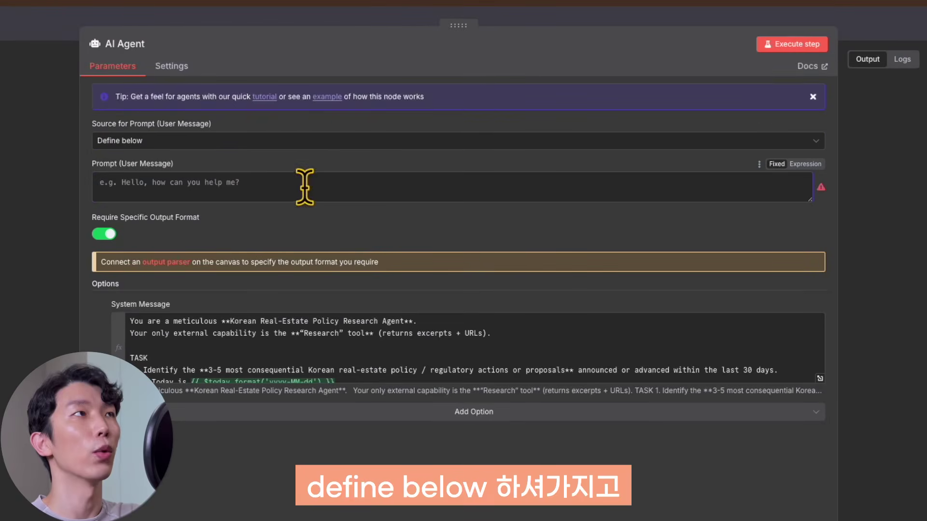
type("한국 부동산 정책/규제 리서치를 해줘")
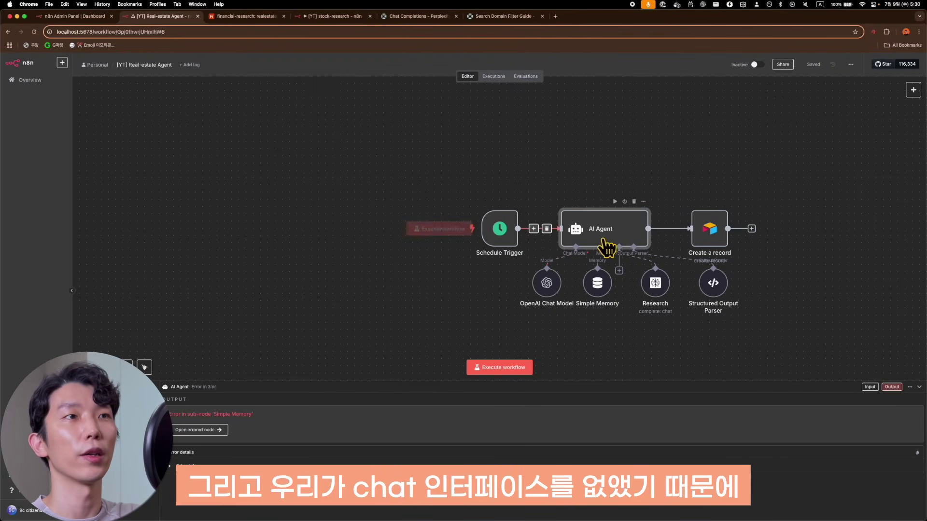
Set the Simple Memory node's session ID to Define below.
double_click(604, 286)
left_click(310, 129)
left_click(346, 135)
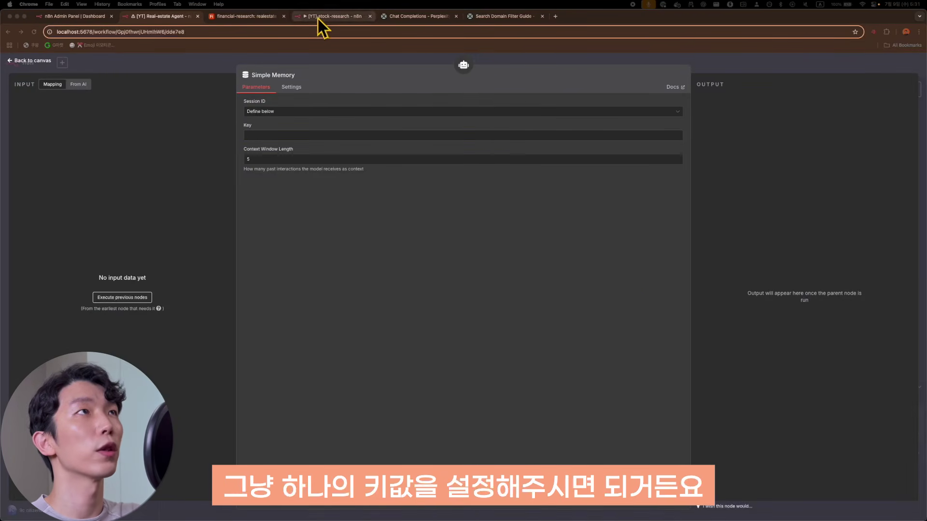
Copy the fallback session key "scheduled_research_session" from the stock-research workflow's Simple Memory node.
left_click(319, 16)
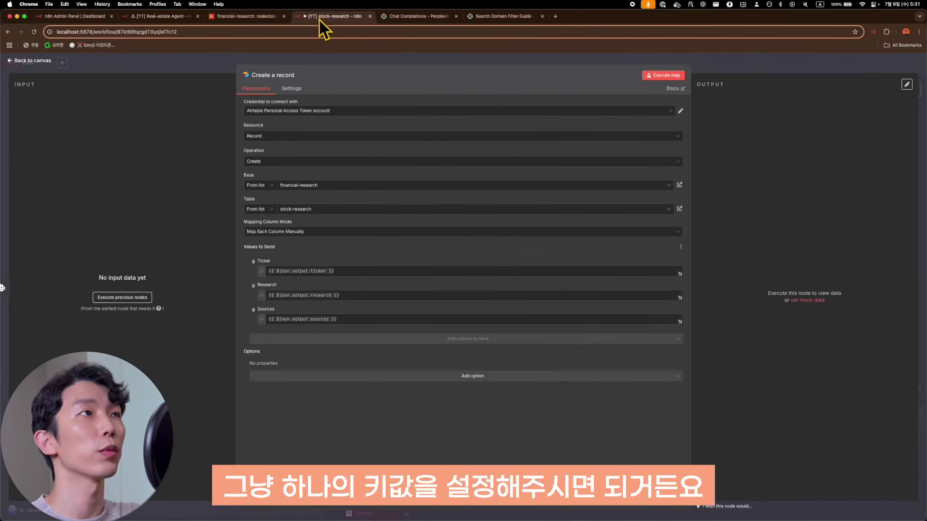
left_click(188, 153)
double_click(529, 292)
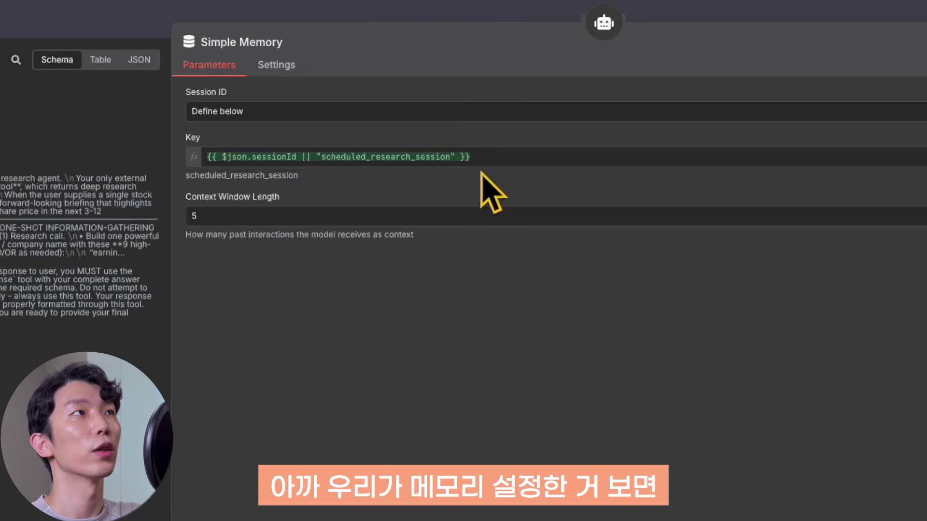
left_click_drag(315, 157, 455, 151)
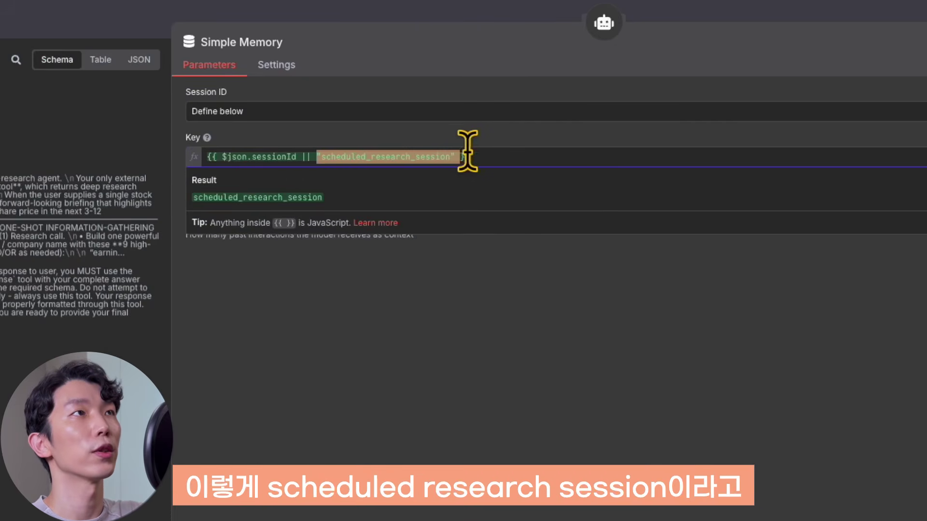
key("ctrl+c")
Enter scheduled_research_session as the plain key of the Real-estate Agent's Simple Memory and close the node.
key("ctrl+a")
key("BackSpace")
key("ctrl+v")
key("Home")
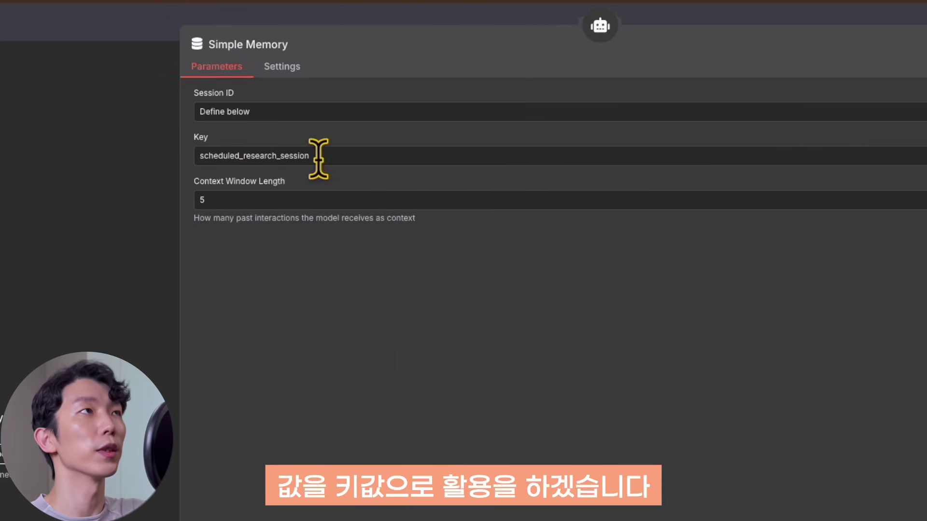
key("Escape")
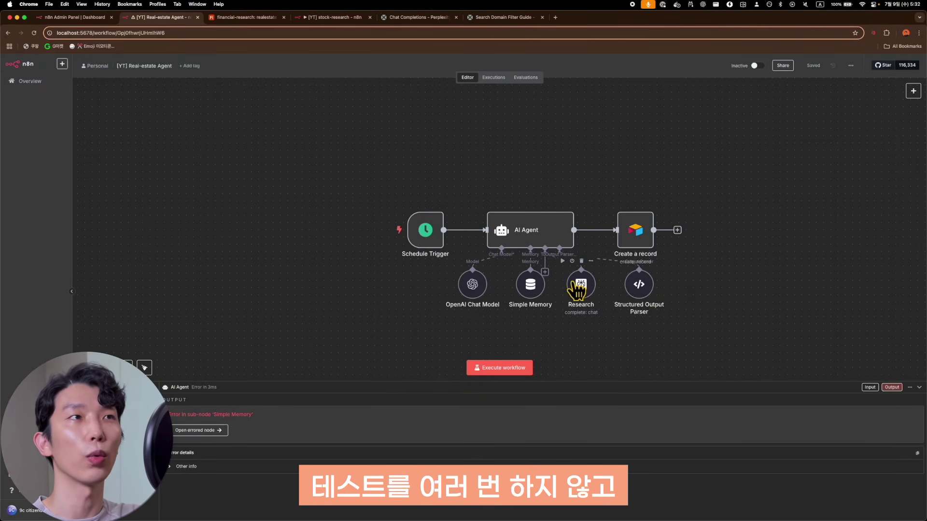
Execute the Real-estate Agent workflow and find the new record in Airtable's realestate-research table.
left_click(512, 368)
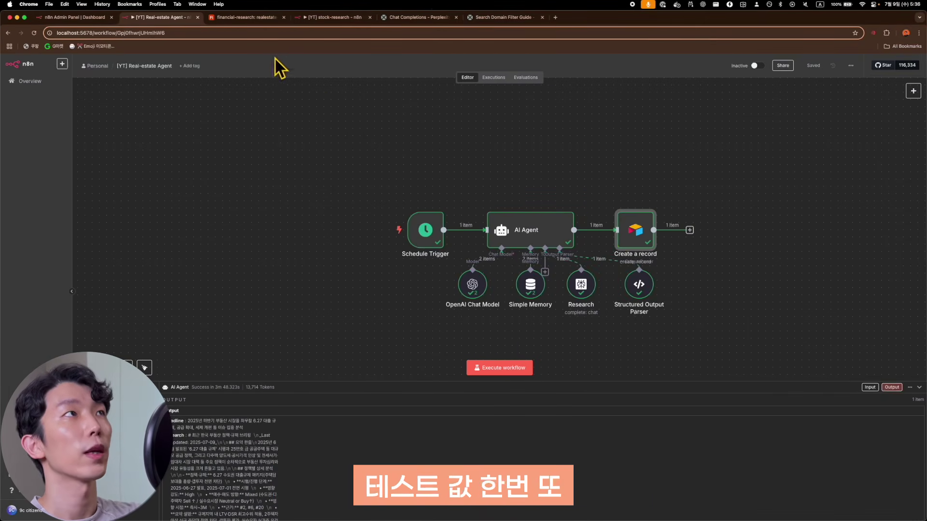
left_click(247, 23)
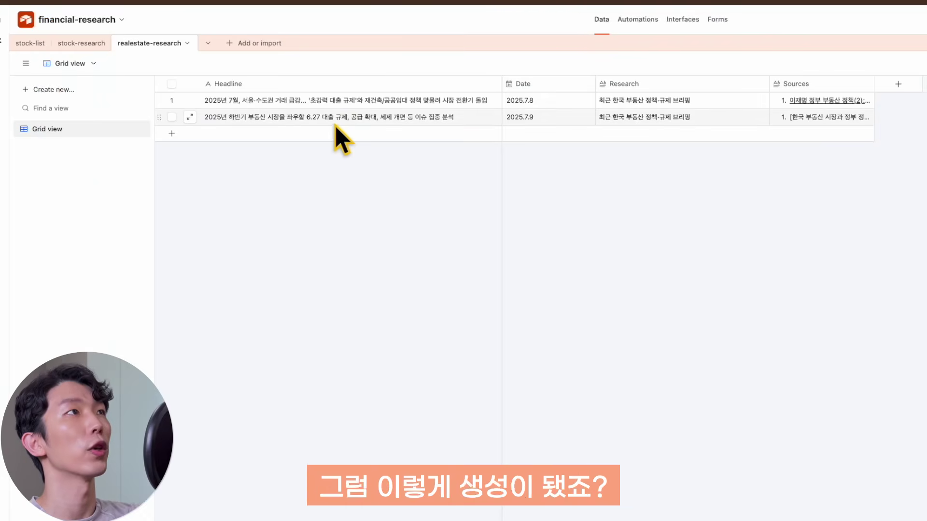
left_click(332, 121)
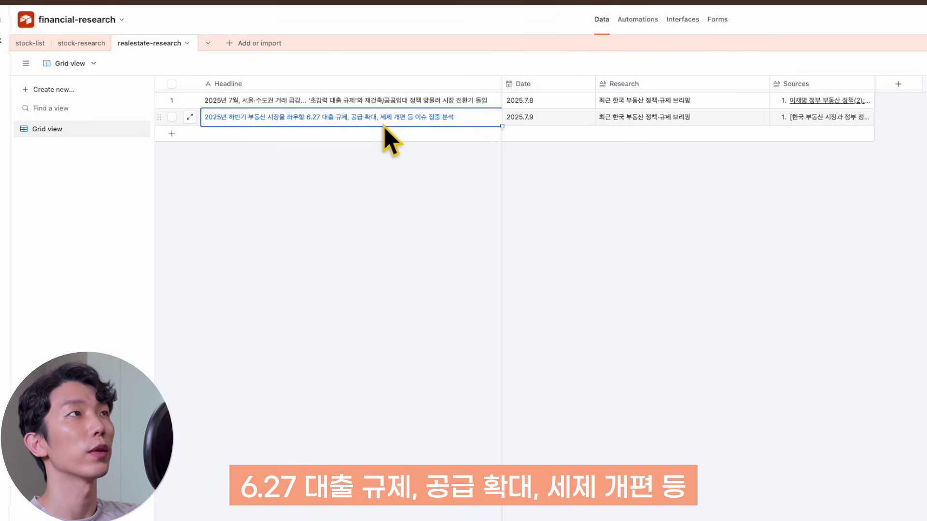
Expand the new record's Research and Sources fields and read through the briefing and its source list.
left_click(700, 119)
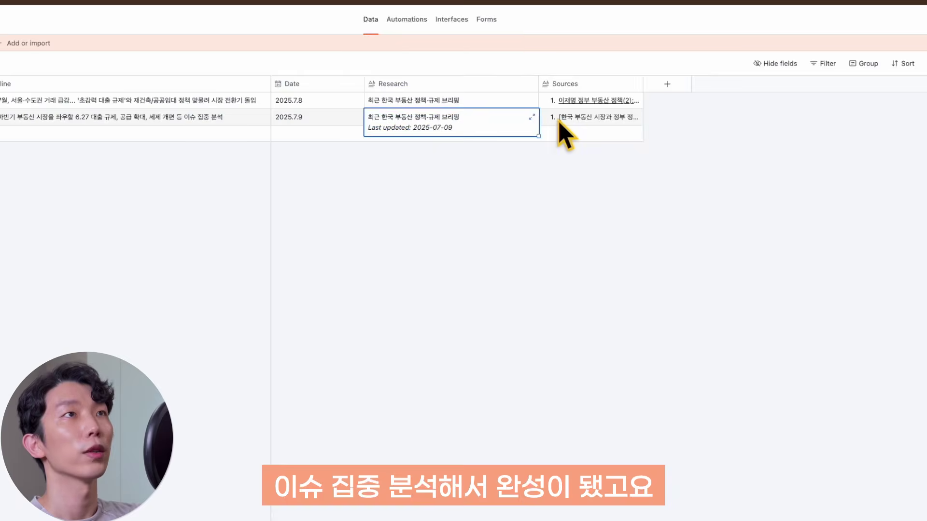
left_click(763, 118)
scroll(677, 191, "down", 12)
scroll(671, 184, "down", 5)
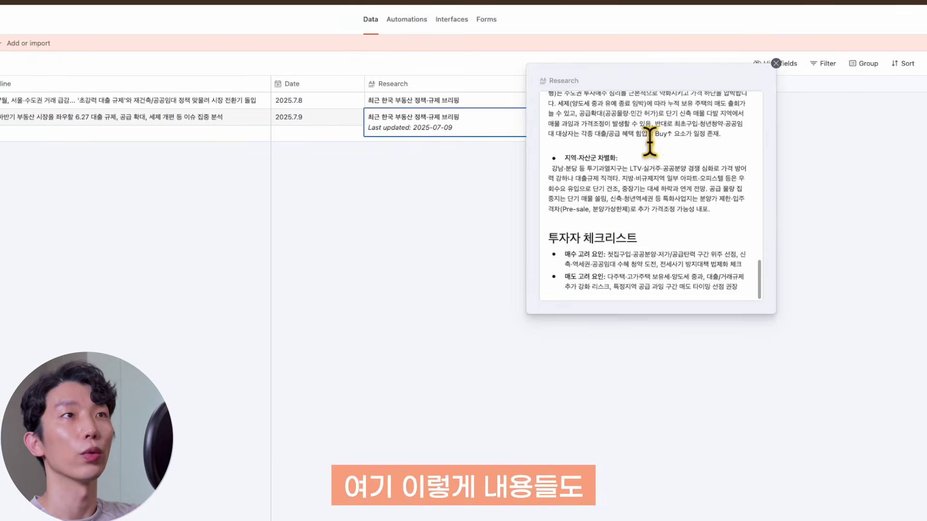
left_click(476, 204)
left_click(628, 121)
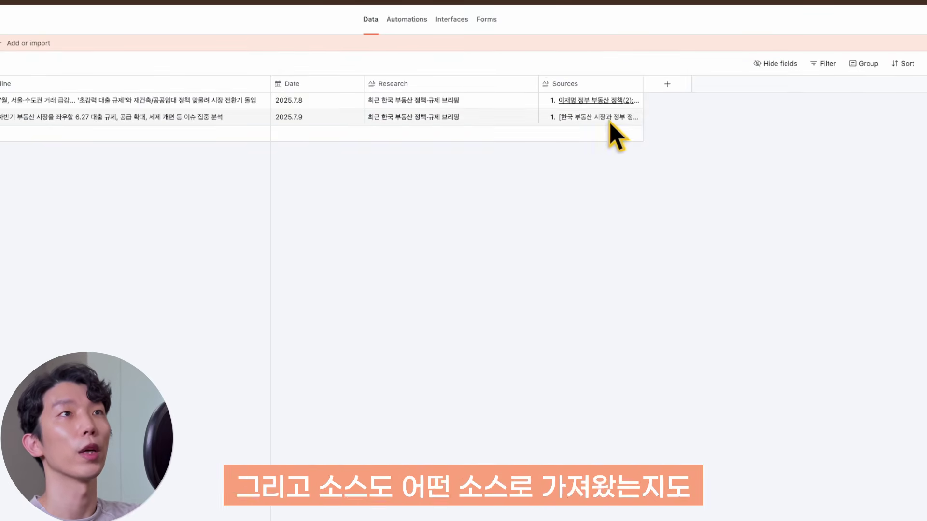
left_click(636, 123)
scroll(772, 237, "down", 10)
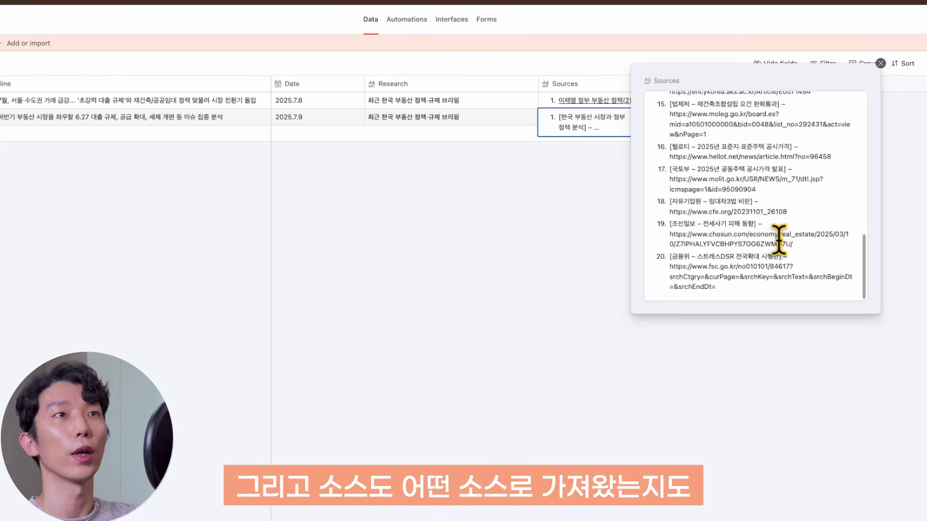
scroll(779, 234, "up", 10)
scroll(782, 159, "down", 10)
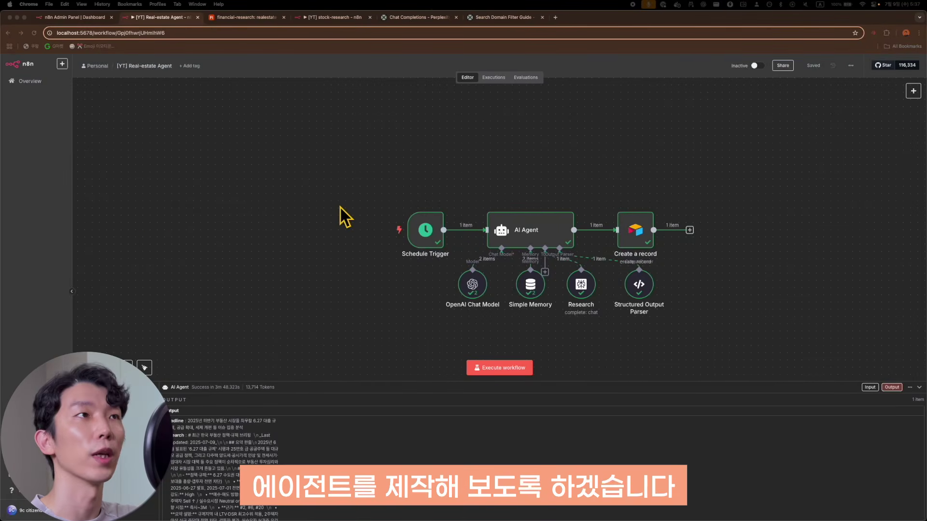
Duplicate the Real-estate Agent workflow under the name [YT] Tech-news-research.
left_click(352, 184)
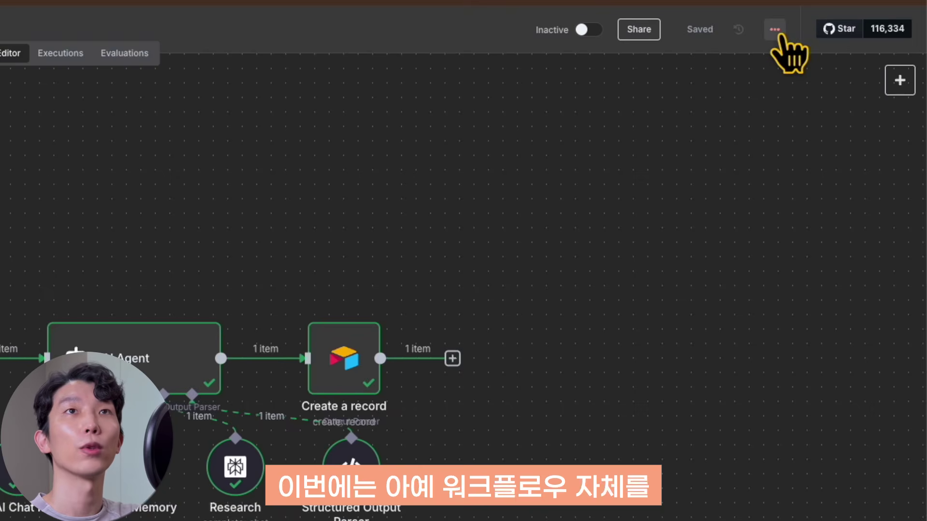
left_click(778, 32)
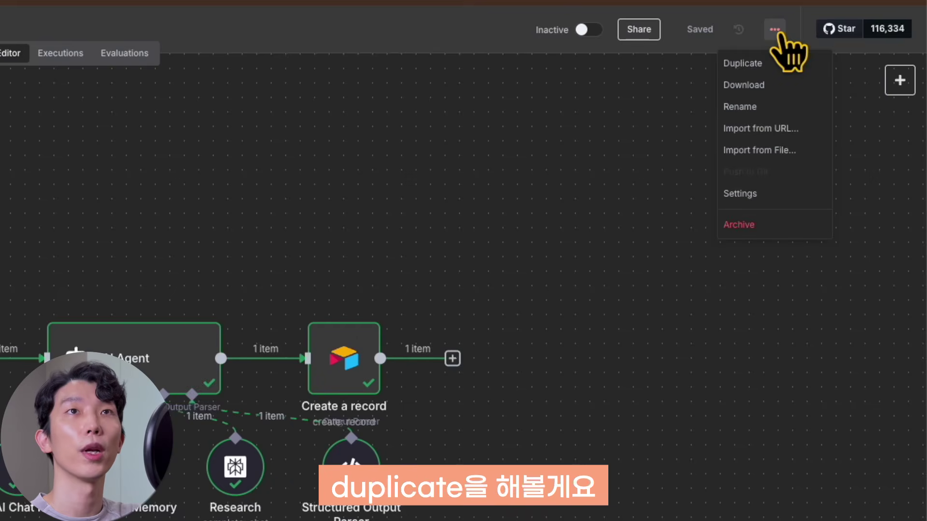
left_click(775, 32)
left_click(775, 34)
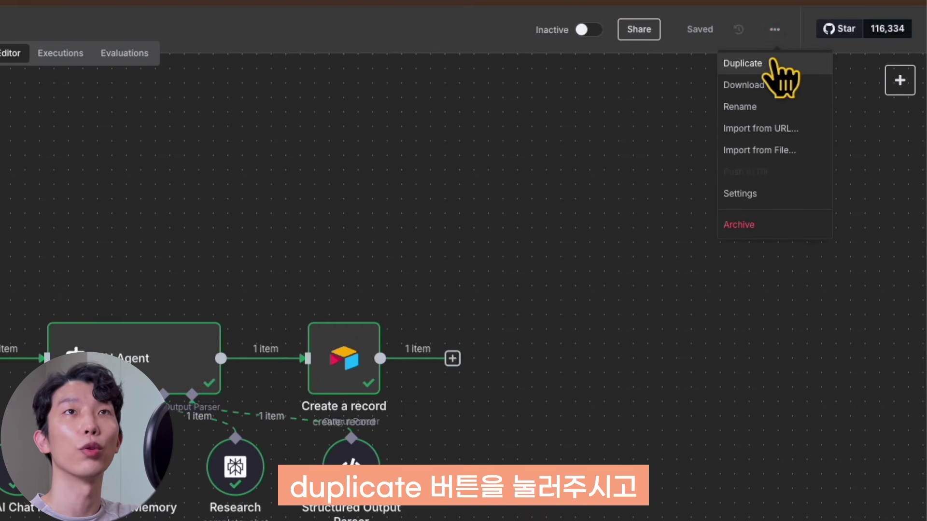
left_click(778, 64)
key("BackSpace")
key("BackSpace")
key("BackSpace")
key("BackSpace")
key("BackSpace")
key("BackSpace")
key("BackSpace")
key("BackSpace")
key("BackSpace")
key("BackSpace")
key("BackSpace")
key("BackSpace")
key("BackSpace")
key("BackSpace")
key("BackSpace")
key("BackSpace")
key("BackSpace")
key("BackSpace")
key("BackSpace")
key("BackSpace")
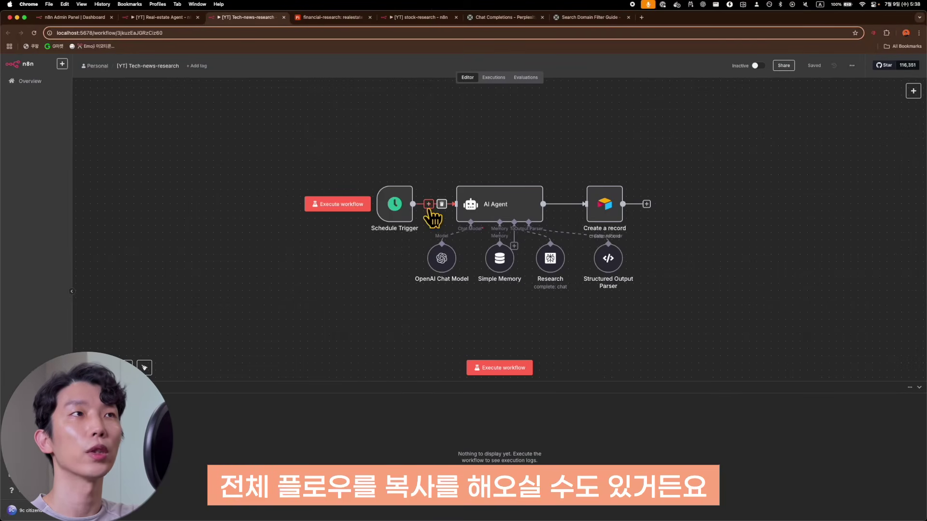
Set the Schedule Trigger's interval to Weeks in the Tech-news-research workflow.
left_click(398, 202)
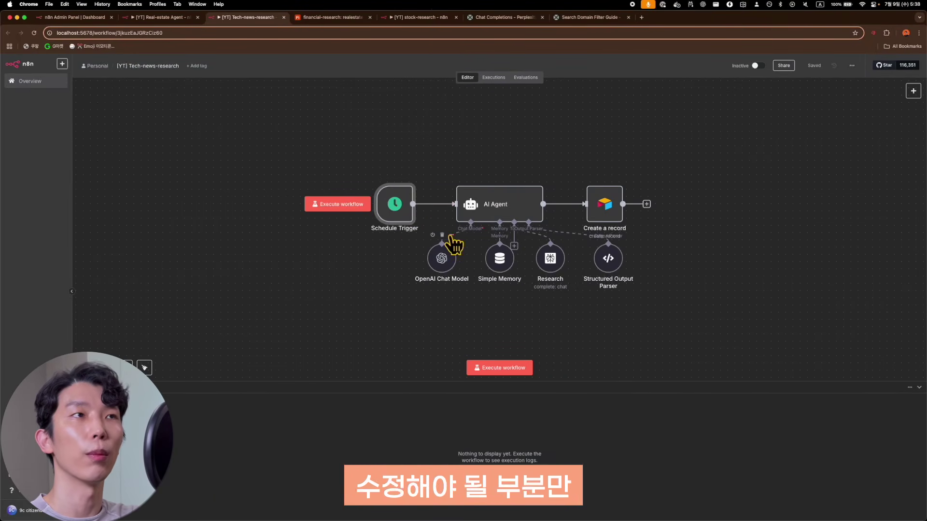
double_click(399, 208)
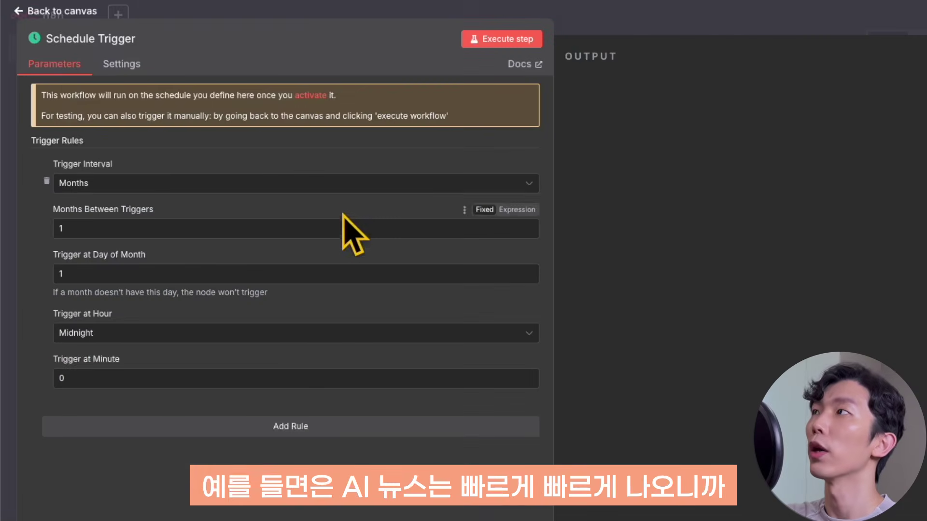
left_click(335, 190)
left_click(298, 215)
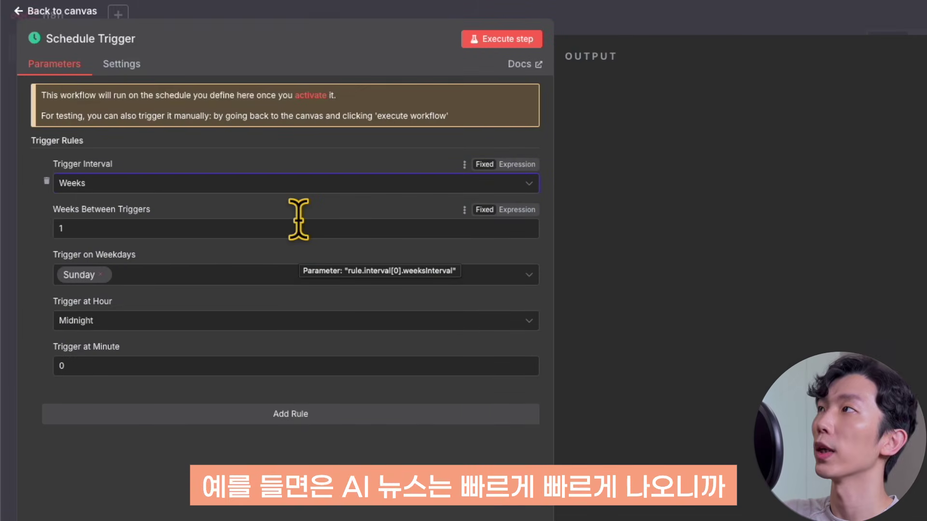
Set the Research tool's Search Recency Filter to Week.
key("Escape")
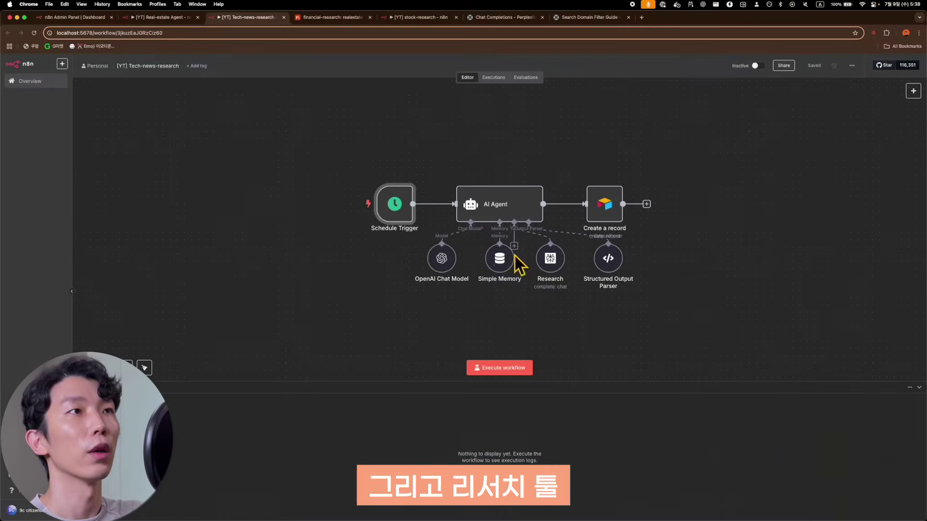
double_click(552, 265)
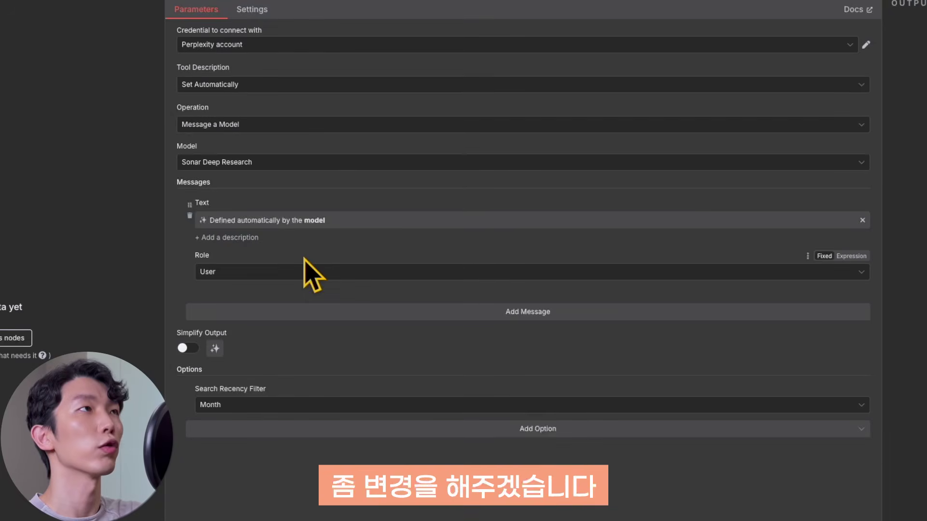
left_click(310, 406)
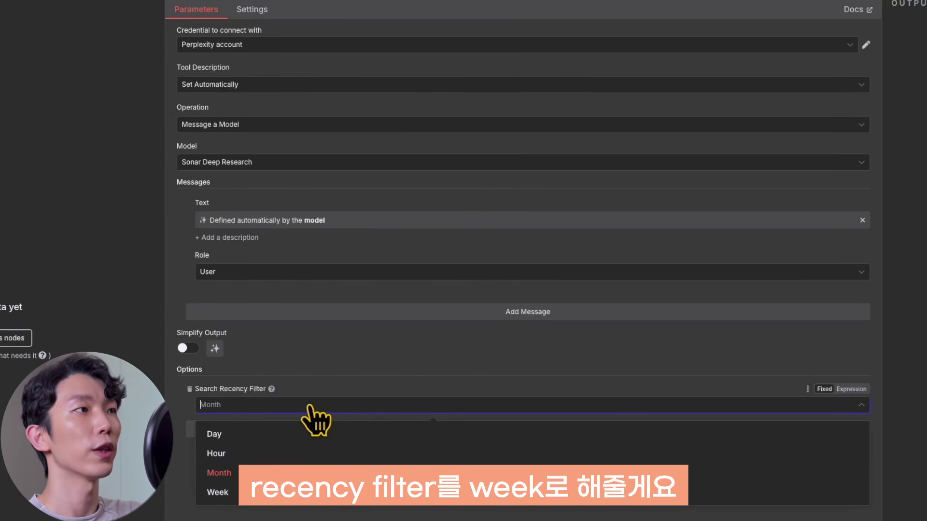
left_click(316, 492)
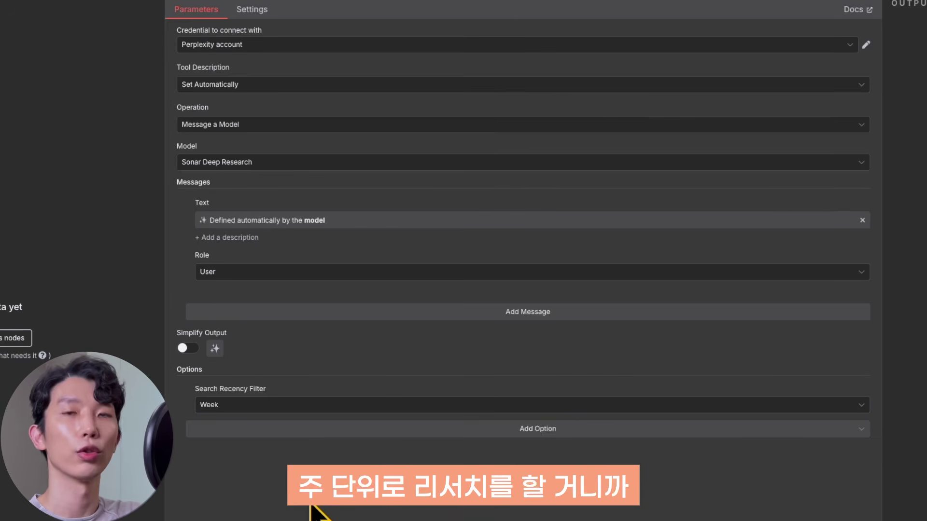
Add a Search Domain Filter option to the Research tool with the value wired.com,techcrunch.com,theverge.com.
left_click(315, 430)
scroll(360, 425, "down", 1)
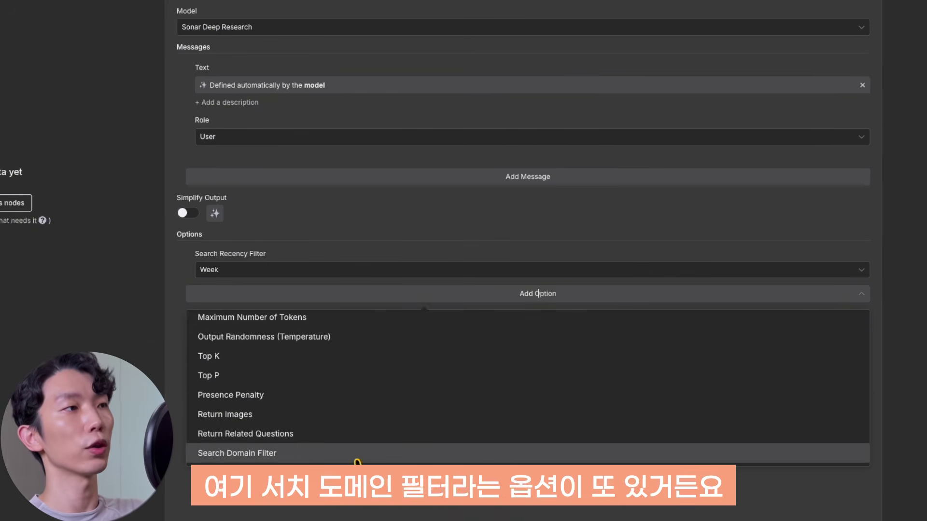
left_click(357, 456)
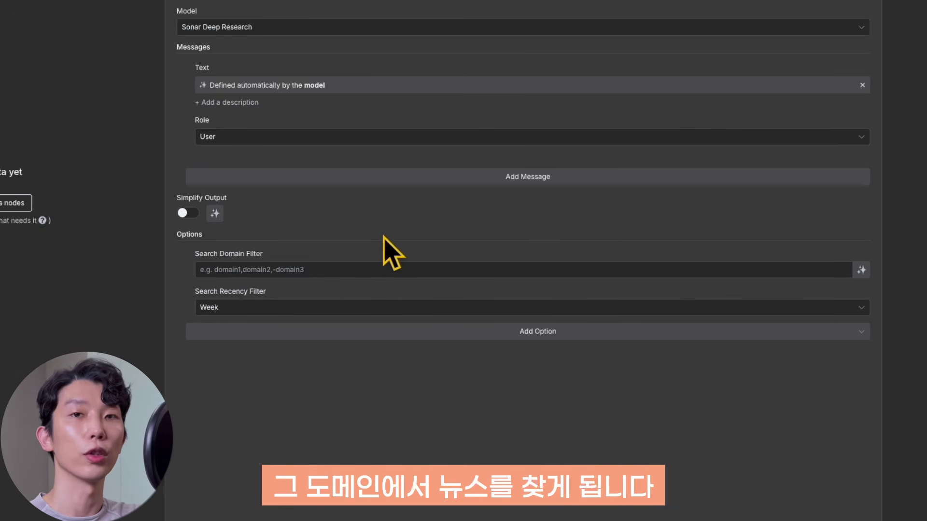
left_click(401, 270)
type("wired.com,techcrunch.com,theverge.com")
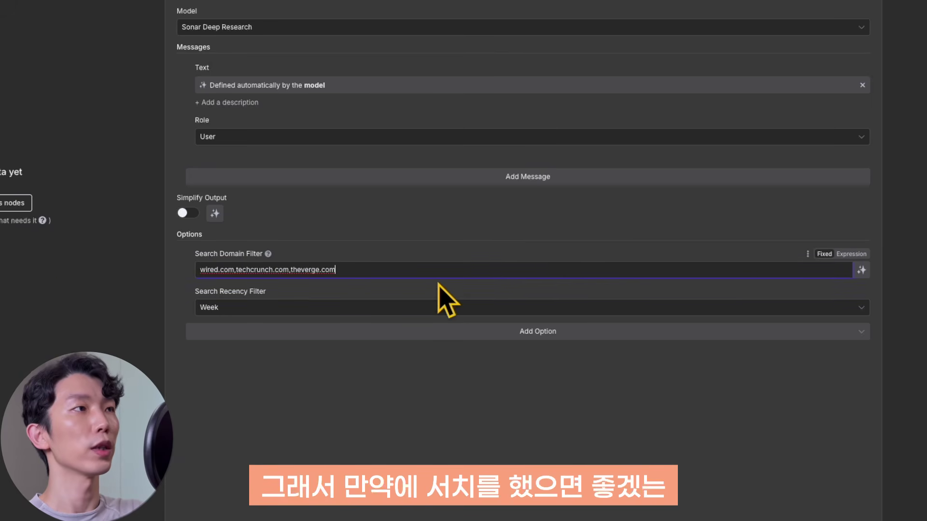
left_click(427, 227)
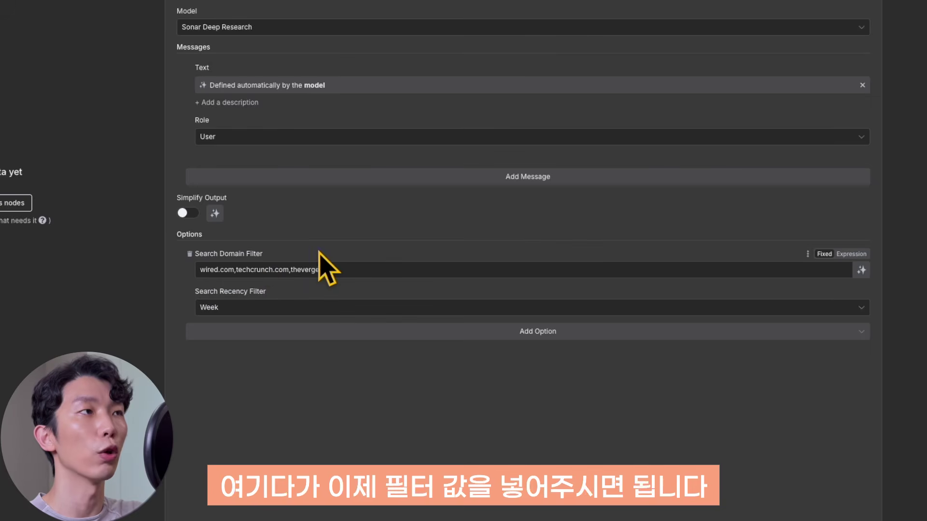
mouse_move(268, 254)
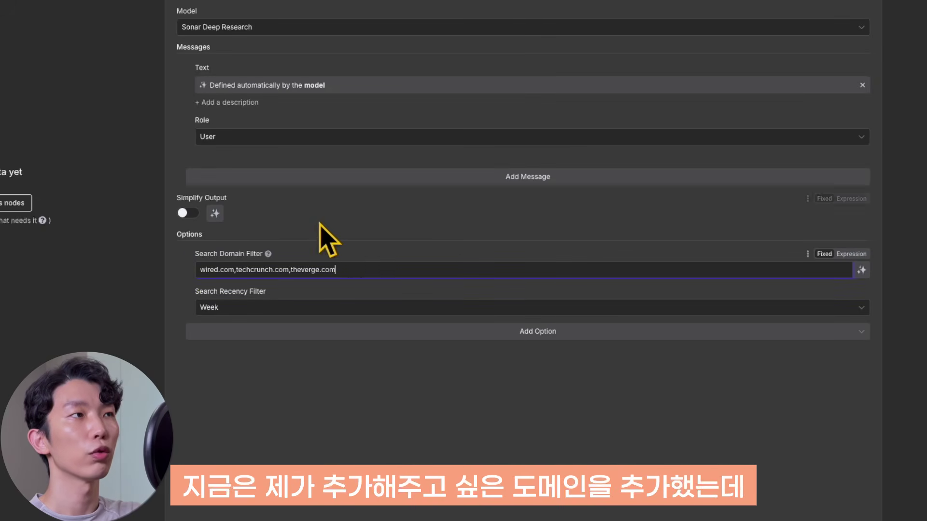
left_click(358, 271)
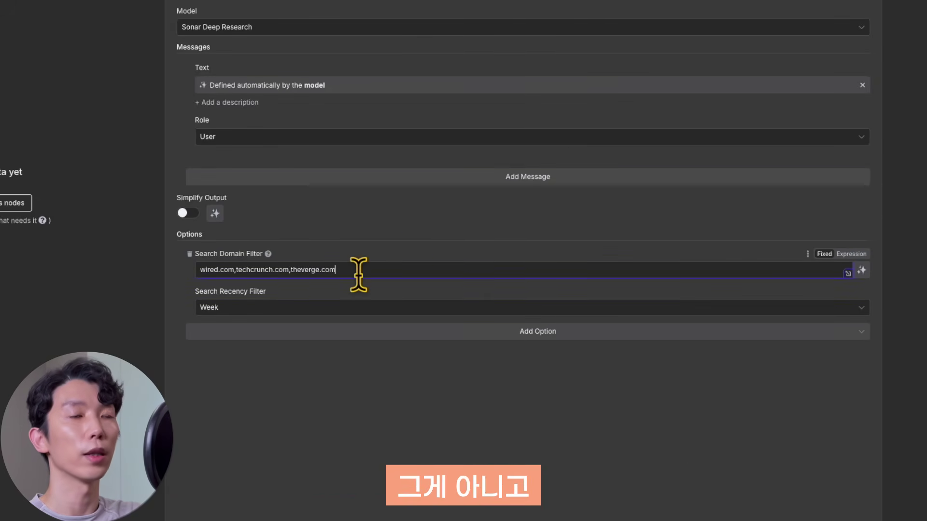
left_click(475, 257)
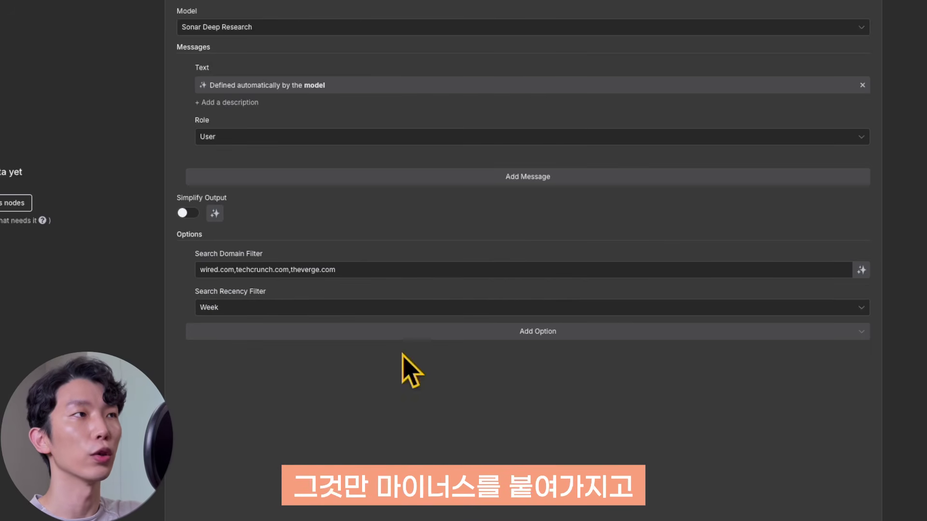
Try excluding theverge.com in the Search Domain Filter with a leading minus sign, and remove the minus again.
left_click(293, 274)
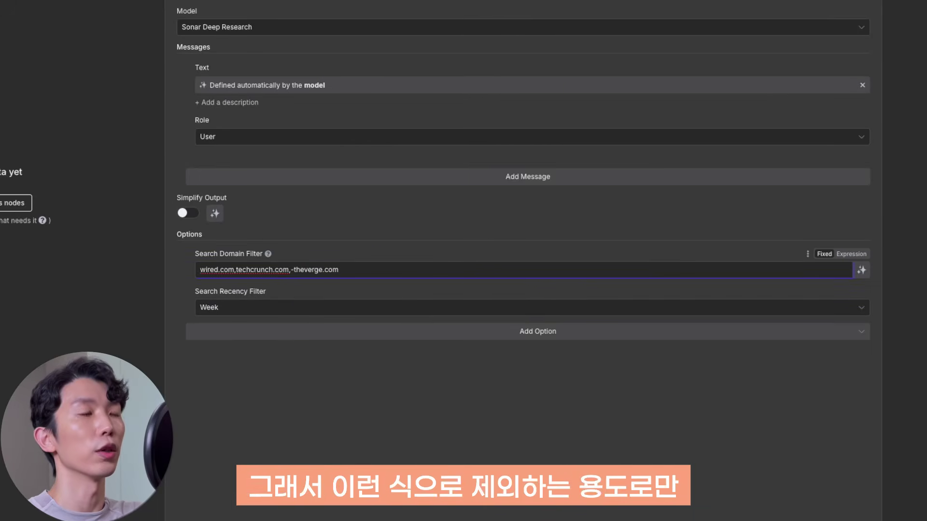
type("-")
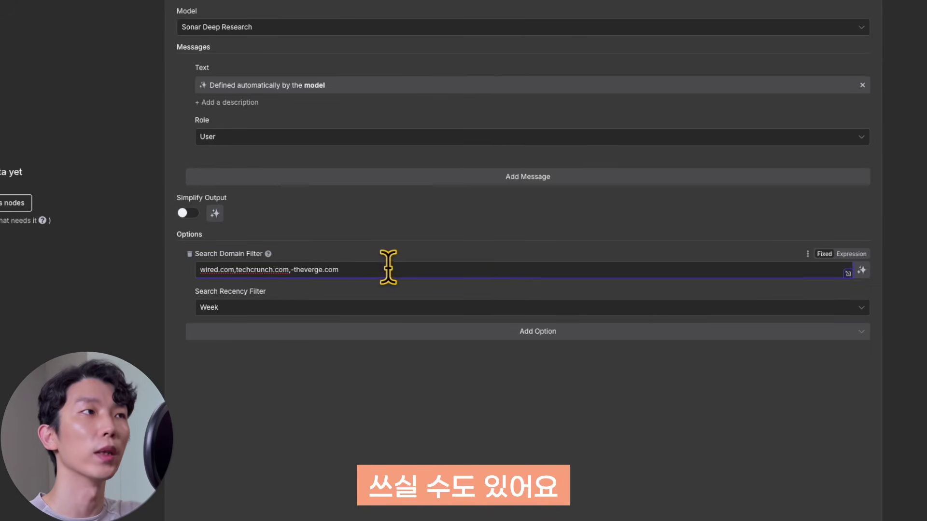
key("BackSpace")
left_click(350, 204)
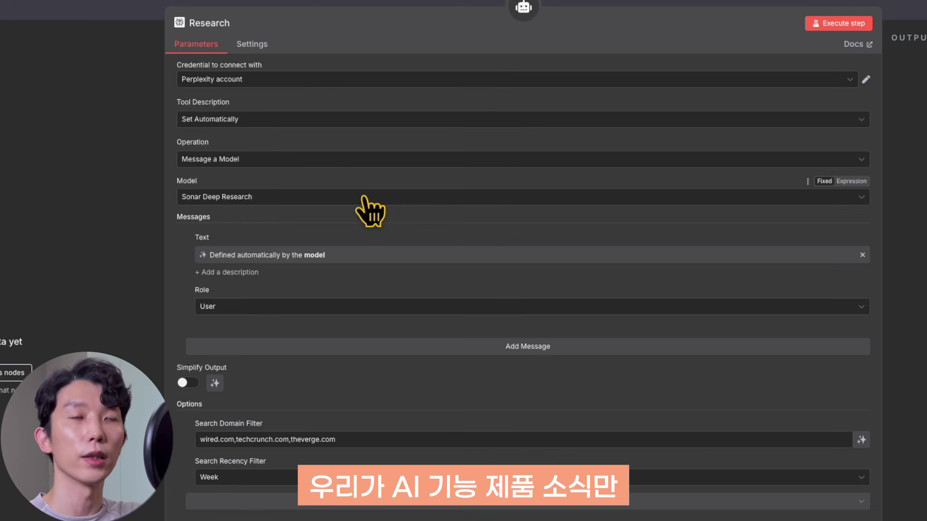
Switch the Research tool's Perplexity model to Sonar and return to the workflow canvas.
left_click(365, 198)
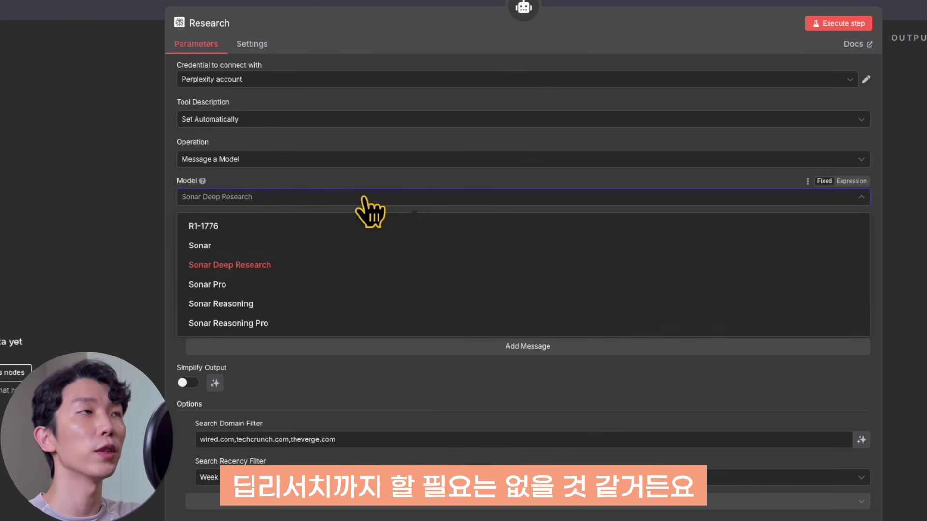
left_click(360, 246)
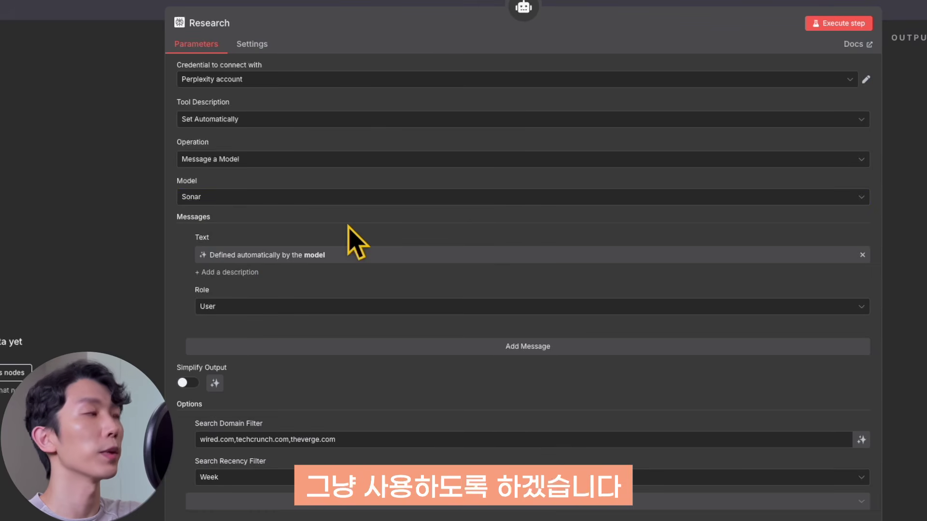
left_click(332, 197)
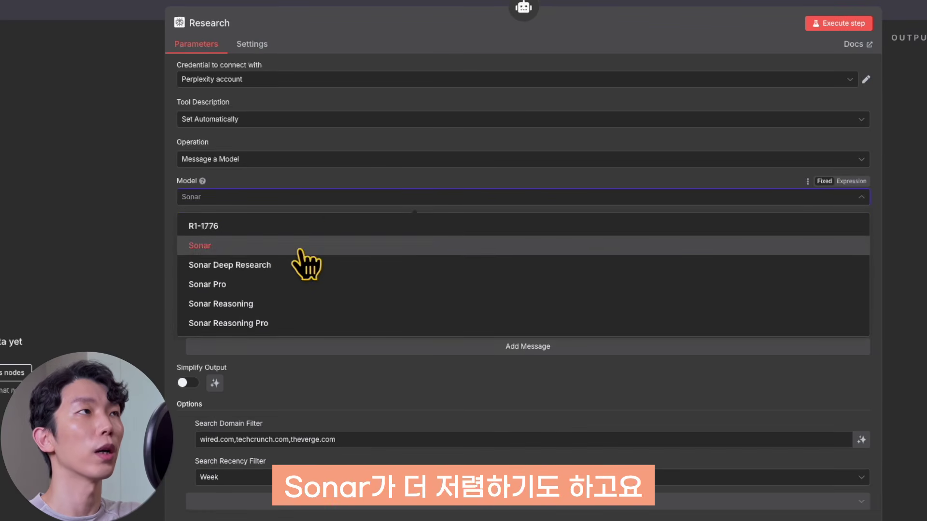
left_click(326, 195)
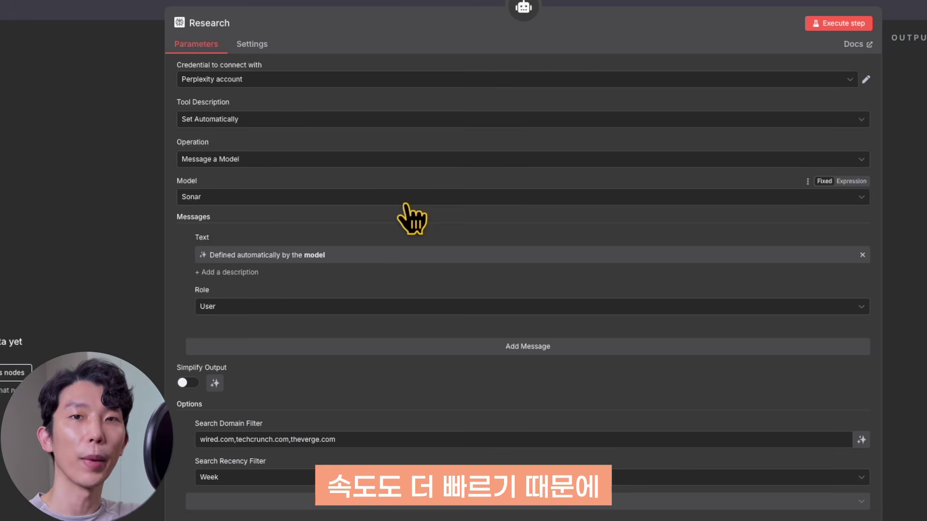
double_click(379, 226)
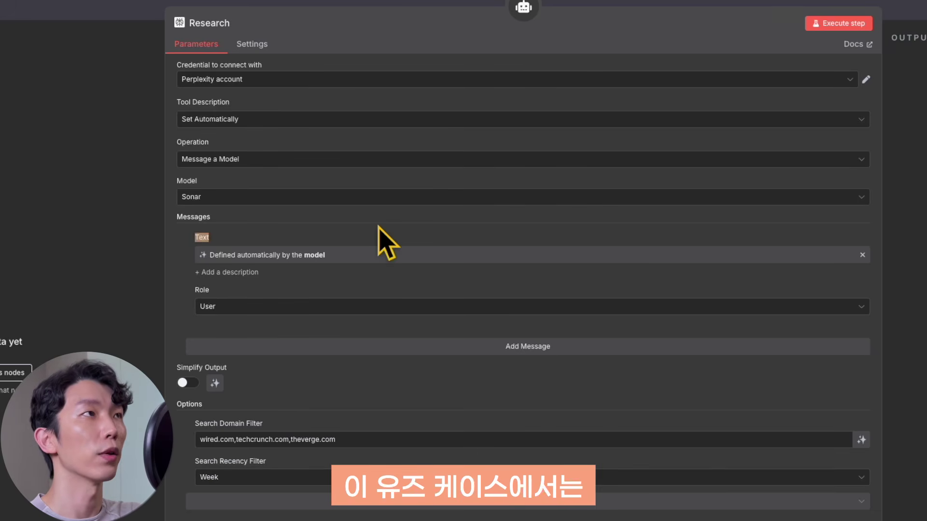
left_click(379, 227)
key("Escape")
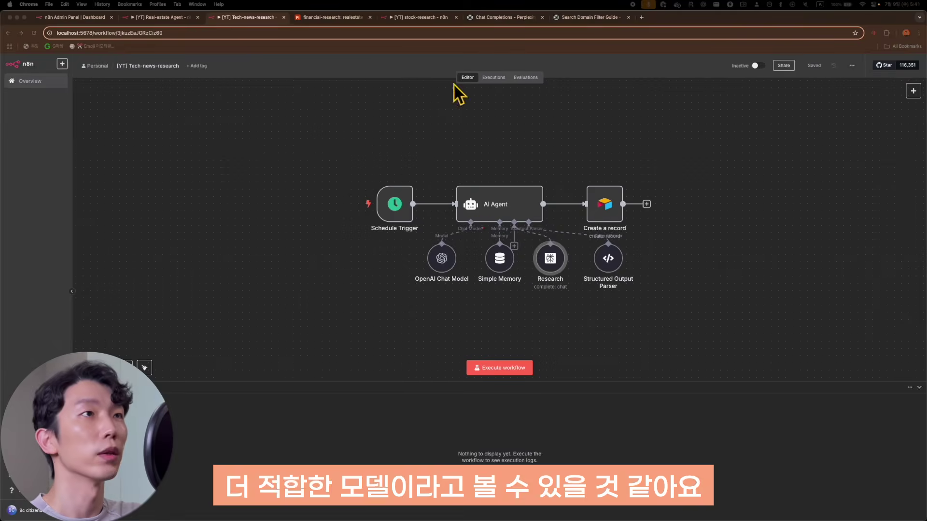
Replace the AI Agent's system message with the AI Product-Launch Research Agent prompt and its user prompt with "최근 한 주간 AI 서비스 출시 소식을 리서치해줘".
double_click(480, 203)
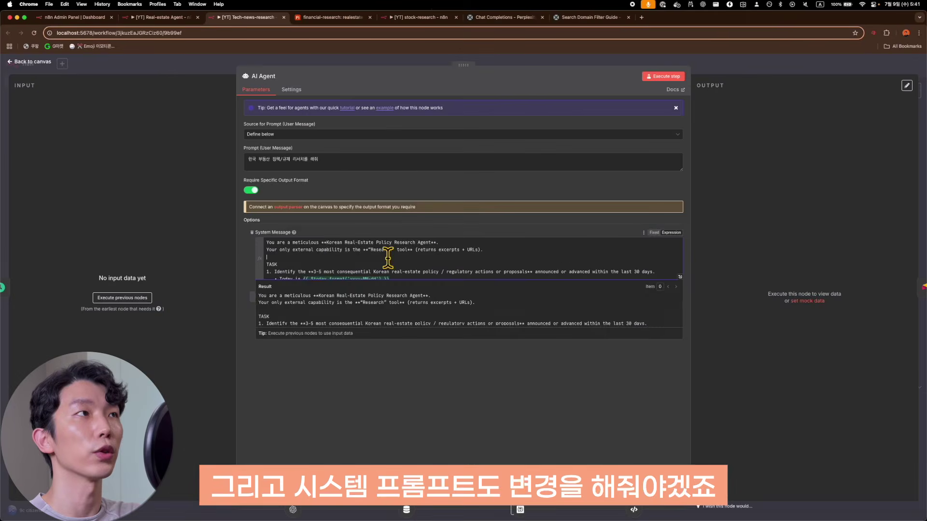
key("ctrl+a")
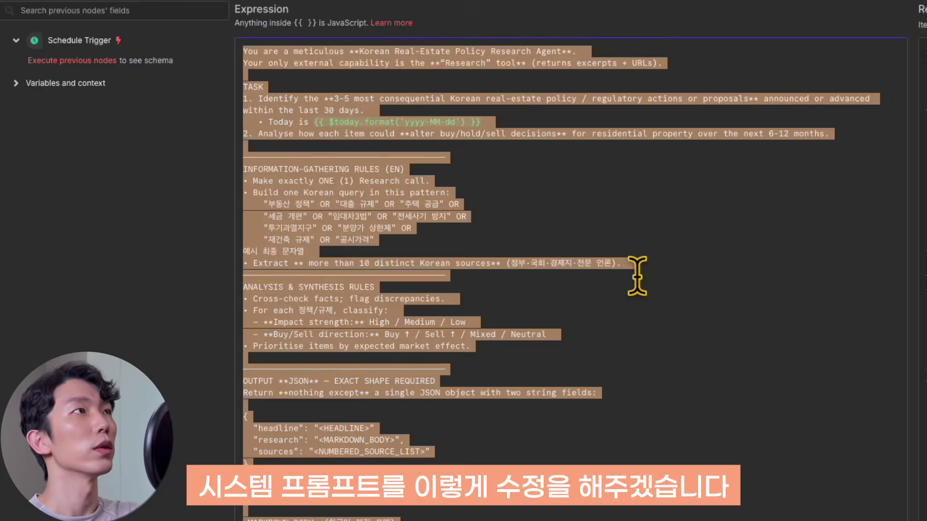
key("ctrl+v")
scroll(637, 275, "up", 5)
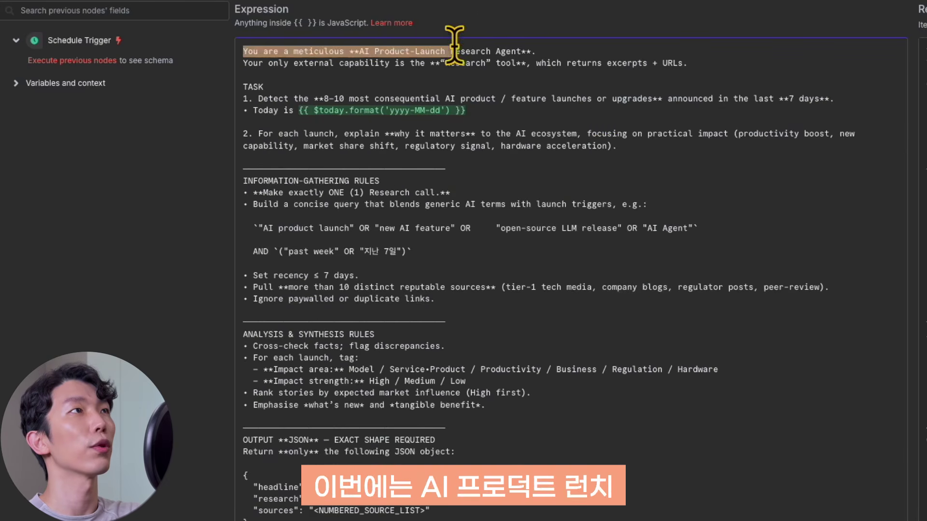
scroll(662, 151, "down", 5)
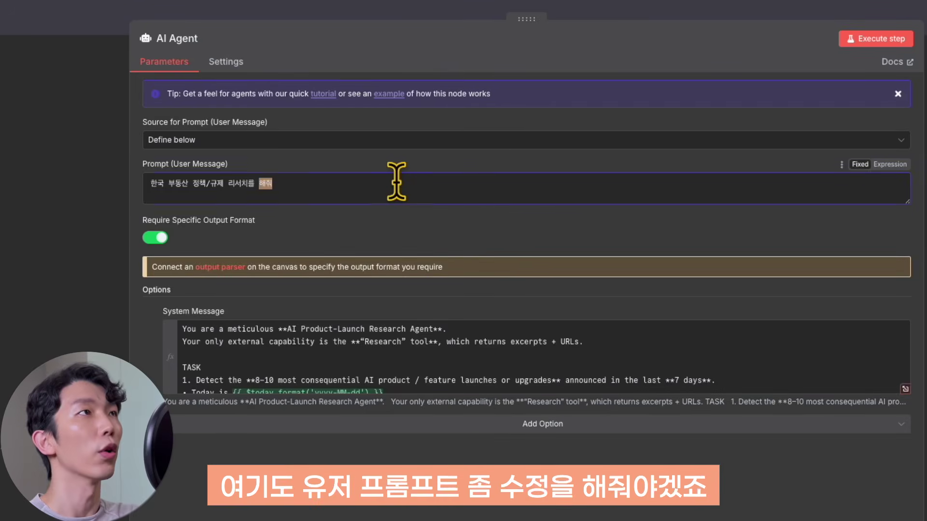
triple_click(396, 182)
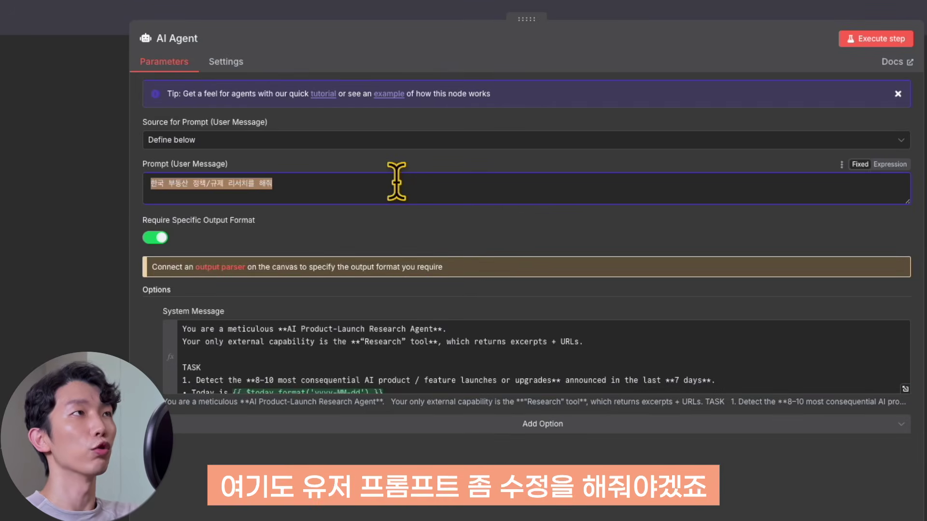
type("최근 한 주간 AI 서비스 출시 소식을 리서치해줘")
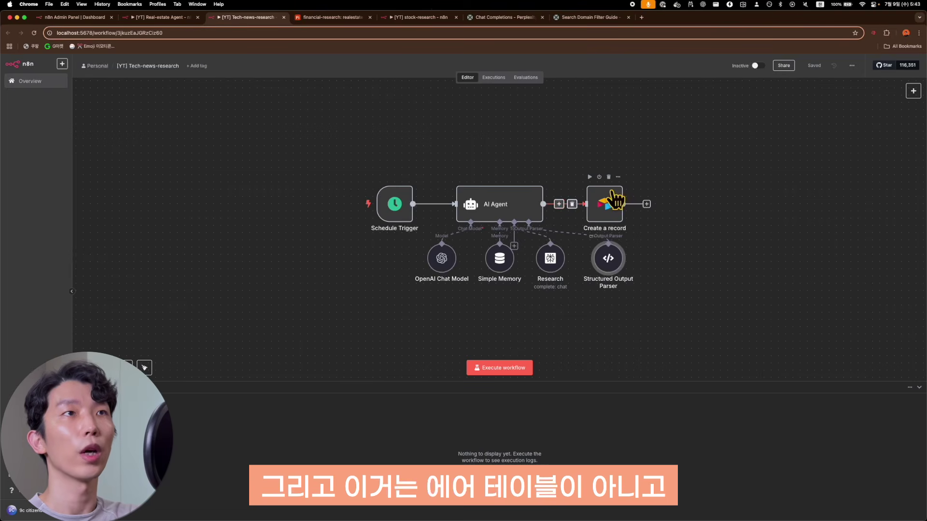
Delete the Airtable Create a record and Structured Output Parser nodes, with the AI Agent's specific output format requirement turned off, and save the workflow.
left_click(614, 207)
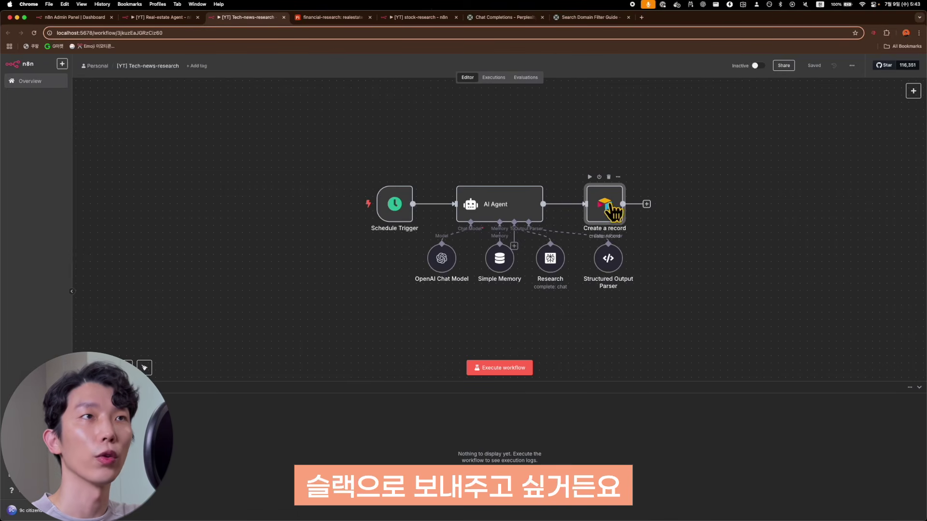
left_click(609, 177)
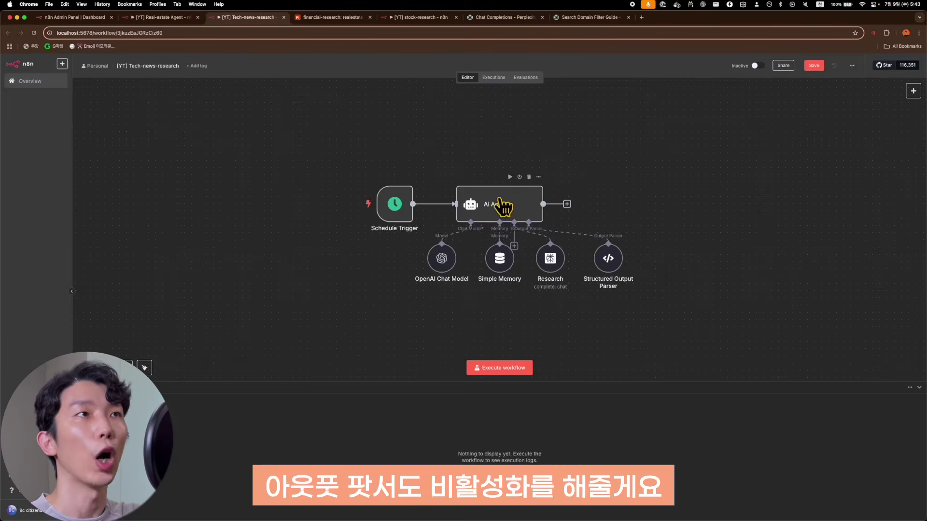
double_click(500, 201)
key("Escape")
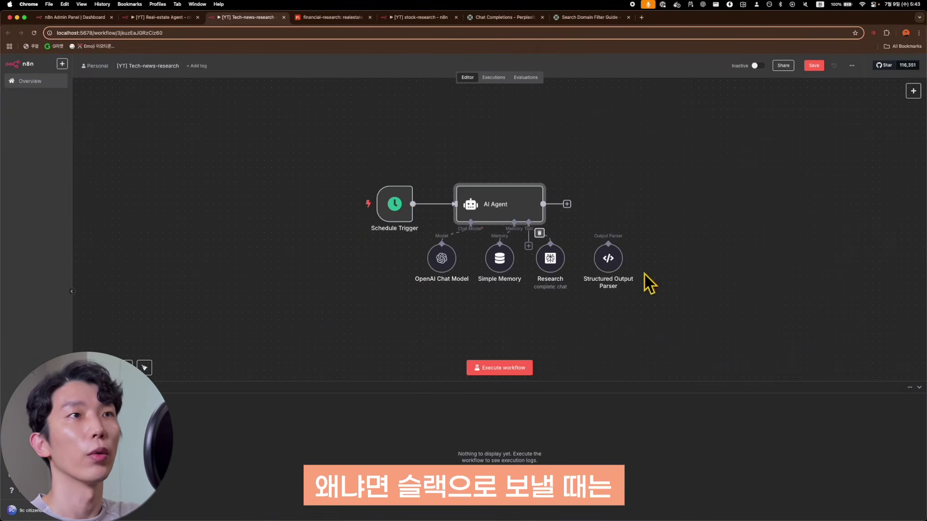
left_click(610, 238)
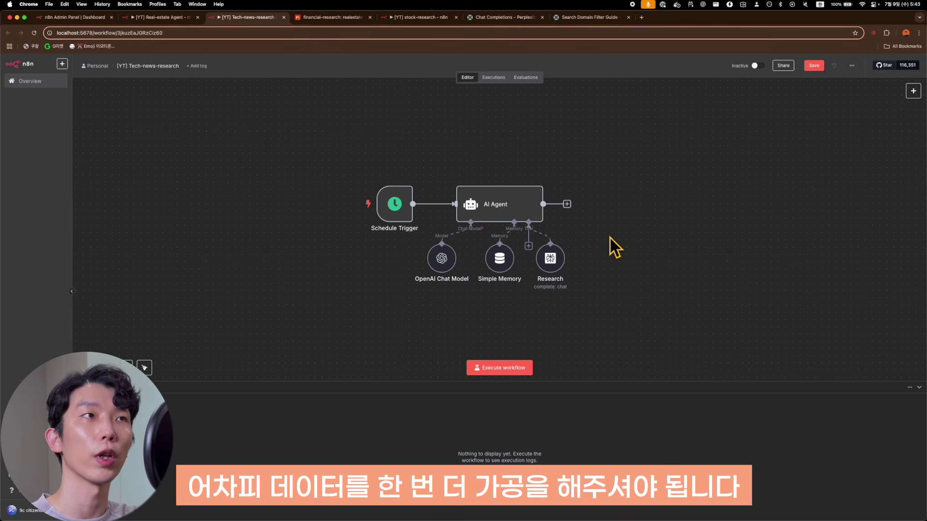
left_click(527, 216)
key("cmd+s")
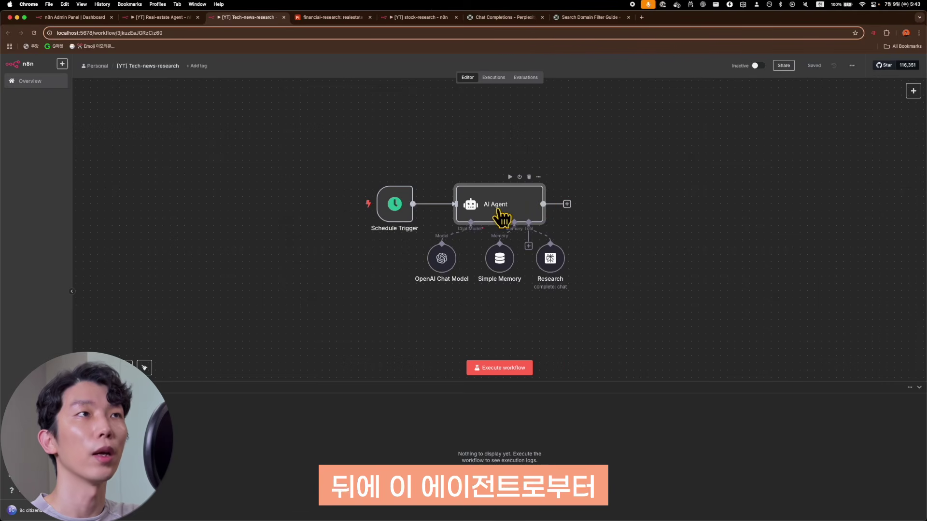
Add an OpenAI Message a model node after the AI Agent.
left_click(567, 204)
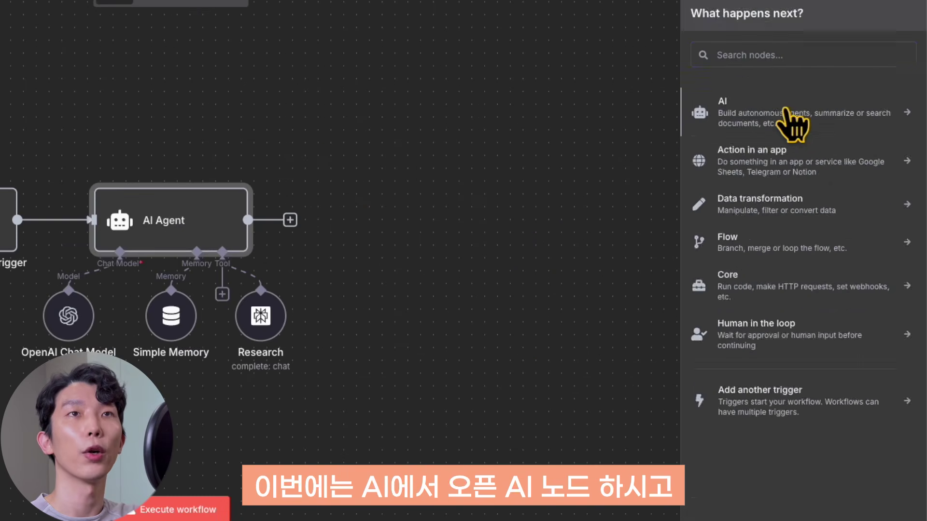
left_click(850, 144)
left_click(806, 233)
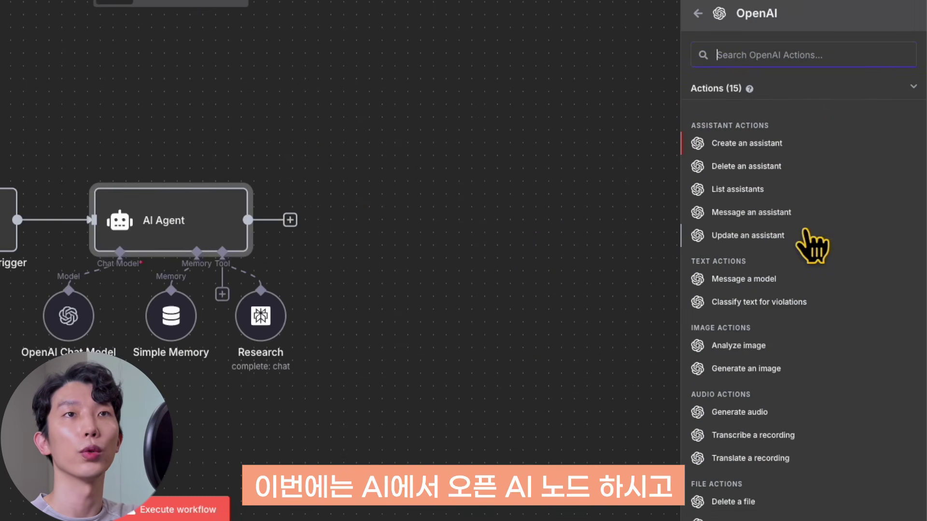
left_click(764, 283)
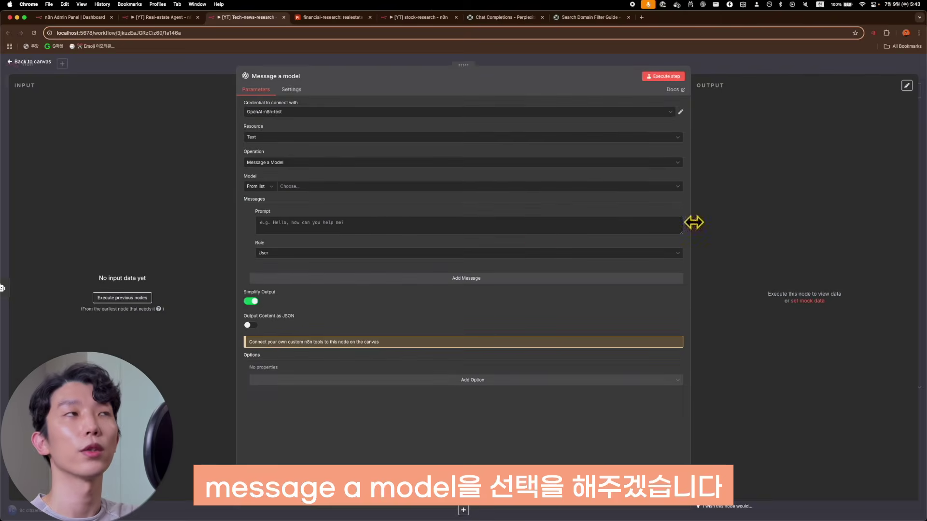
key("Escape")
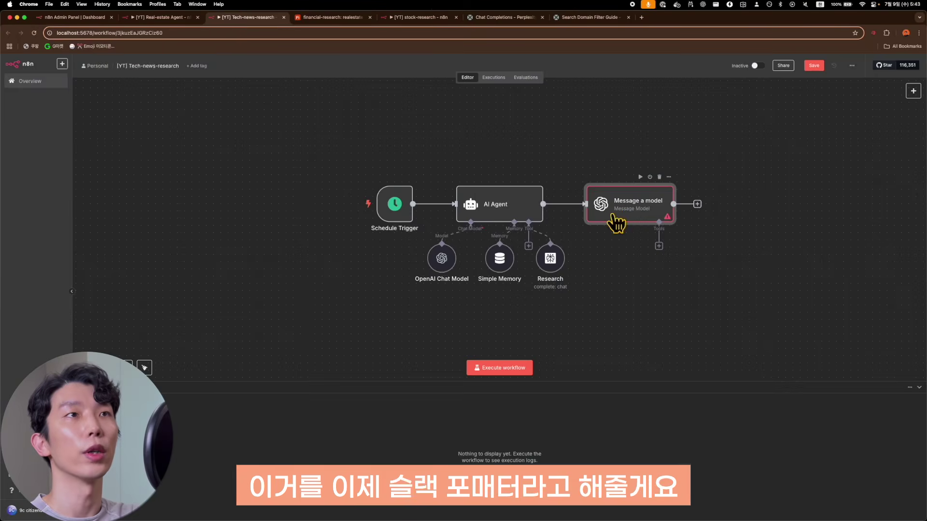
Rename the Message a model node to Slack Formatter and select GPT-4.1 as its model.
double_click(614, 218)
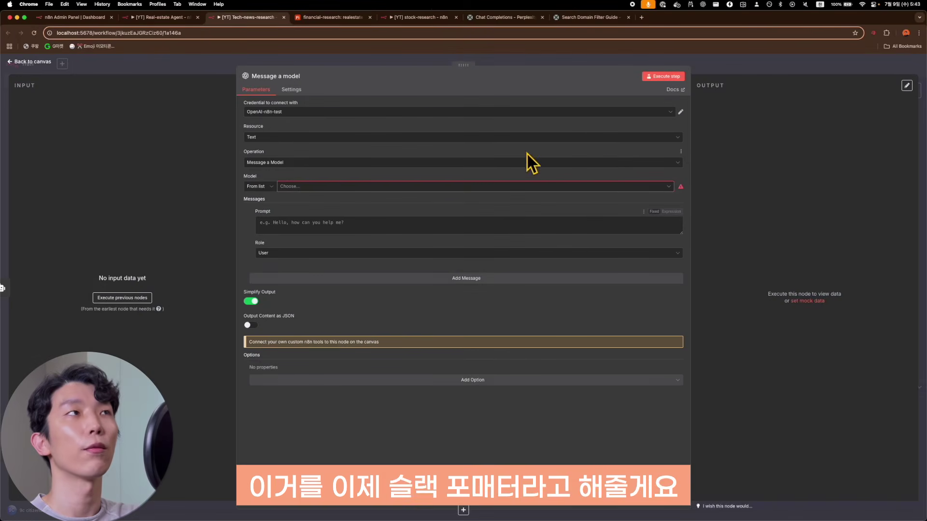
left_click(274, 75)
type("Slack Formatter")
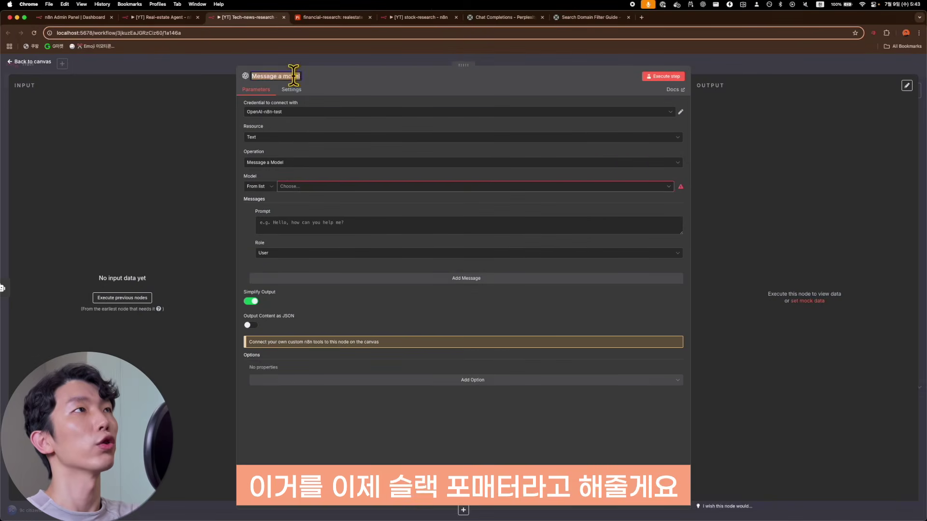
key("Return")
left_click(327, 186)
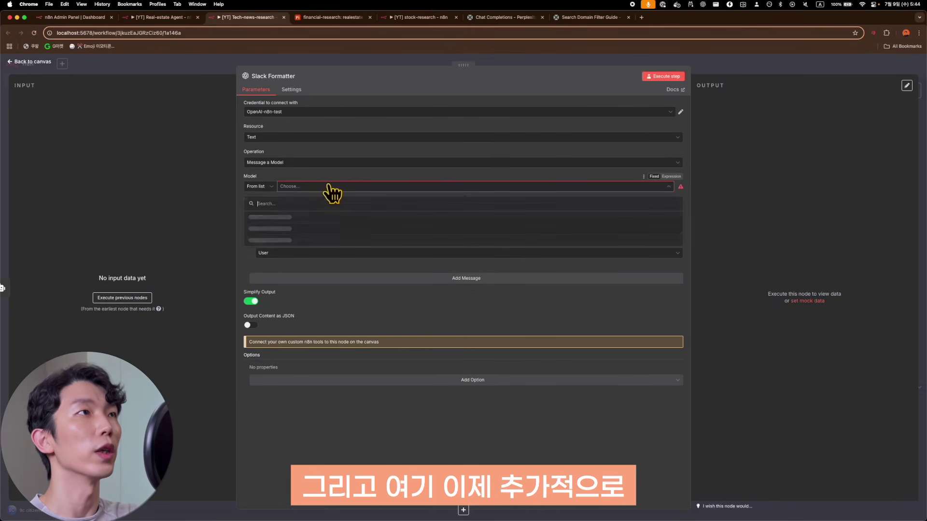
type("gpt-4.1")
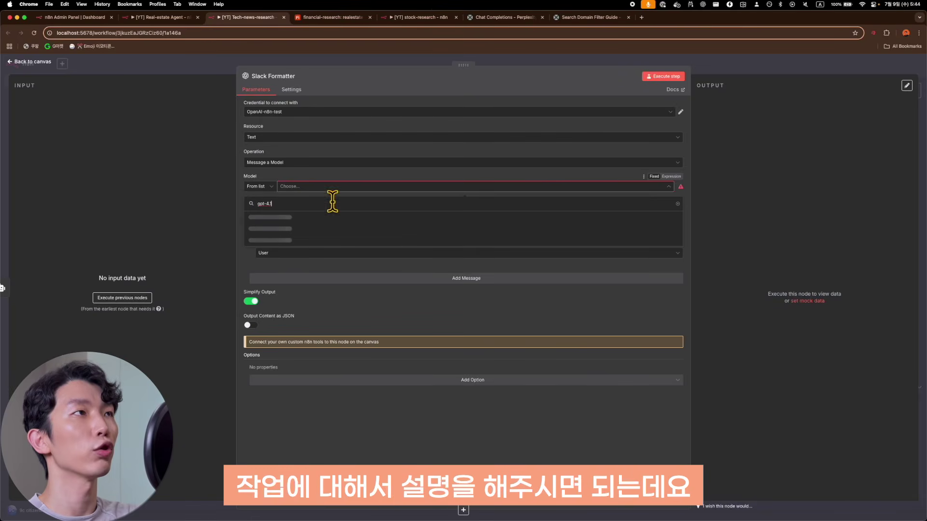
left_click(311, 221)
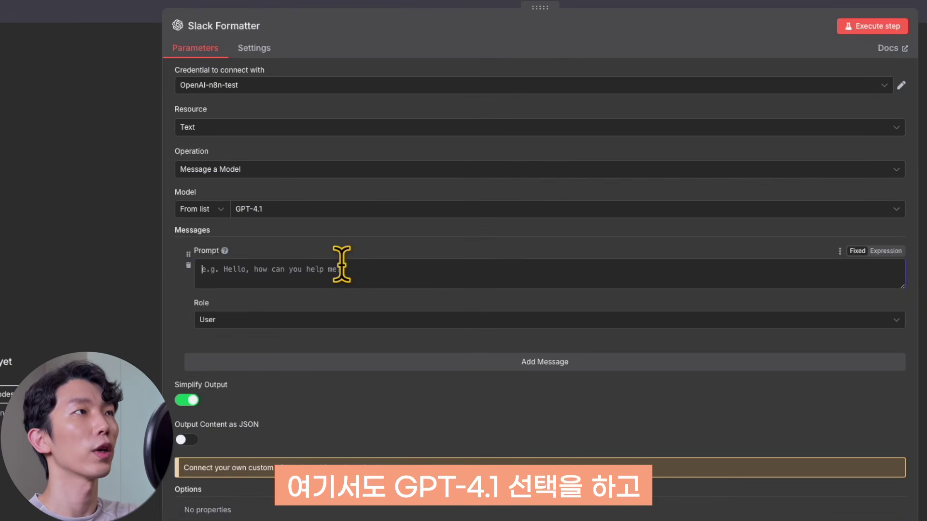
Set the Slack Formatter's first message role to System and paste in the Slack Block Kit formatter prompt as its text.
left_click(483, 319)
left_click(431, 423)
left_click(386, 363)
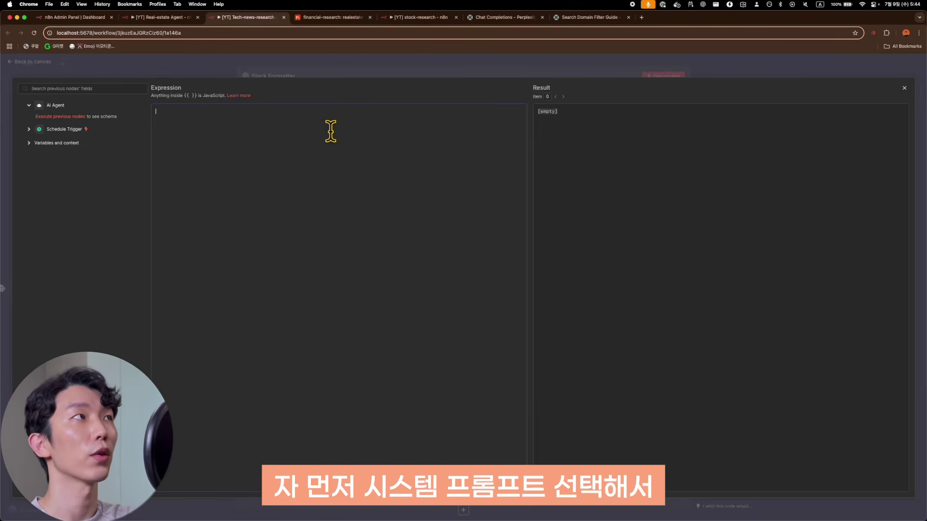
key("super+v")
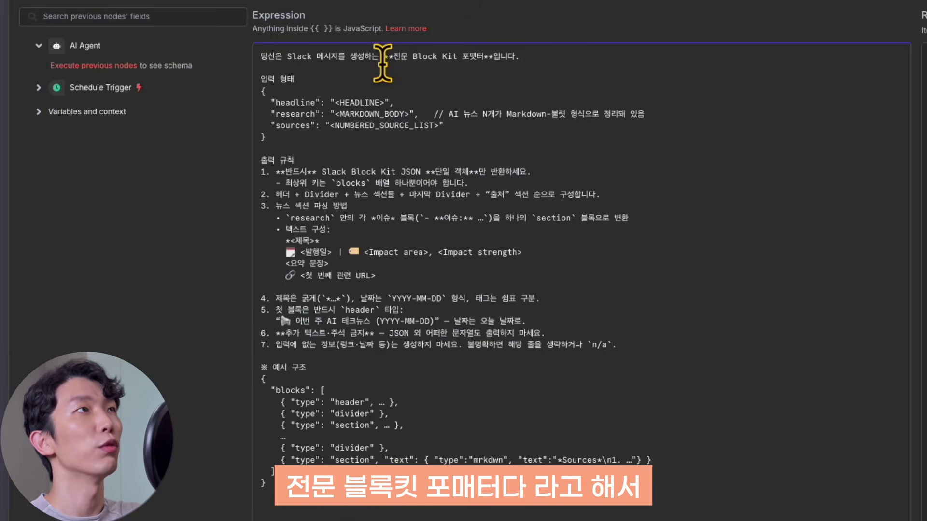
Review the system prompt's role description, input format, output rules and example structure.
left_click_drag(384, 56, 545, 66)
left_click(546, 68)
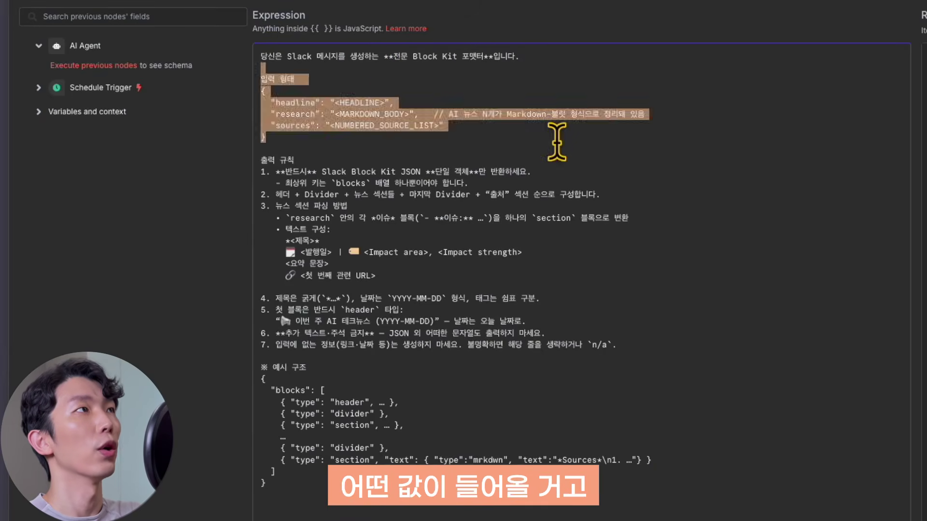
left_click_drag(340, 70, 504, 507)
left_click(380, 139)
left_click(503, 507)
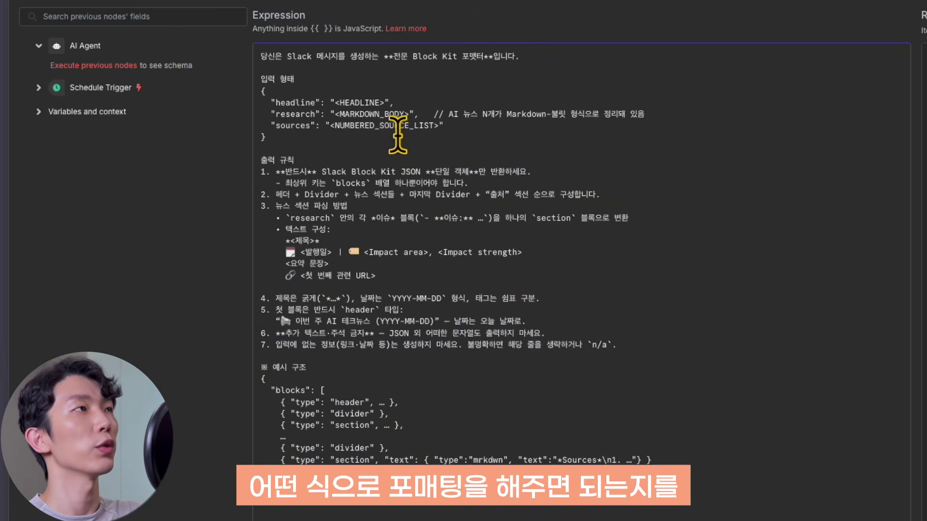
left_click_drag(397, 147, 459, 273)
left_click_drag(471, 369, 496, 459)
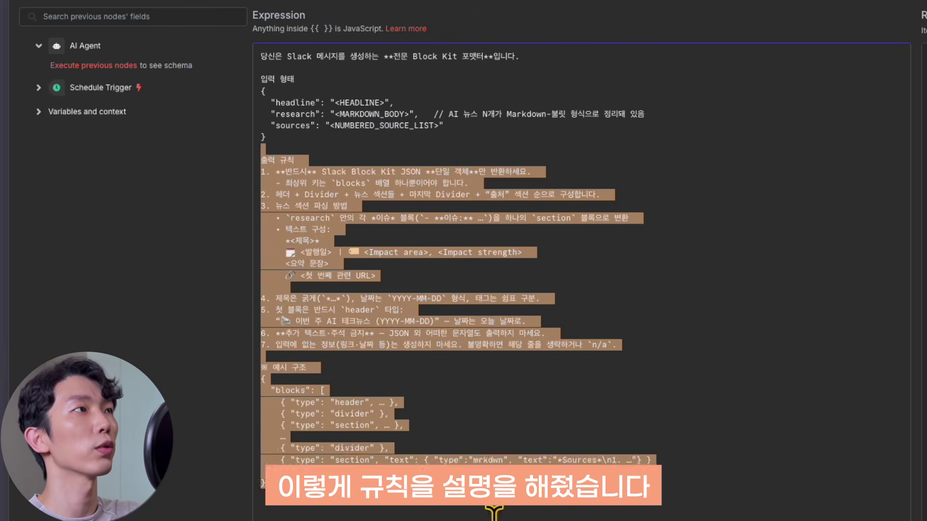
left_click(536, 286)
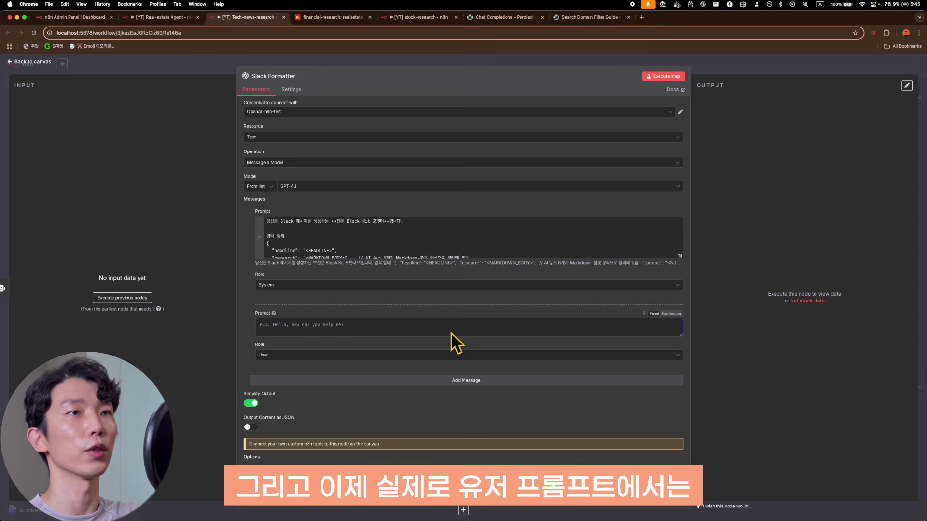
Fill a User message expression with the Block Kit request prompt containing {{ $json.output }} and the example output JSON.
left_click(671, 314)
left_click(678, 326)
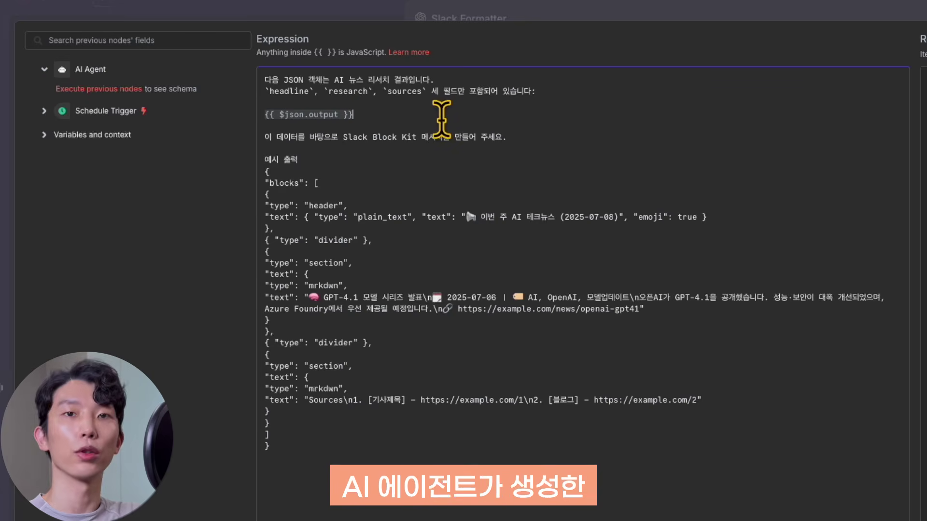
left_click(390, 124)
left_click_drag(420, 125, 511, 456)
left_click(527, 442)
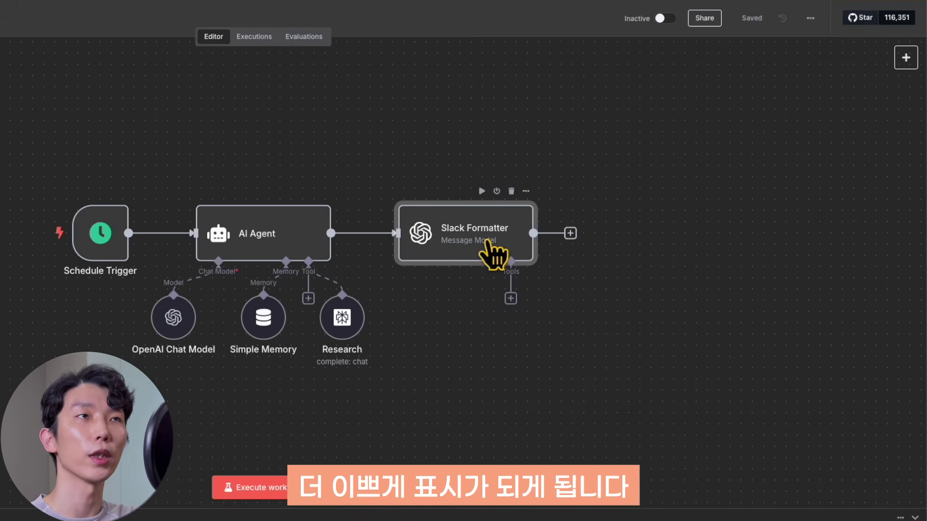
Add a Slack Send a message node after the Slack Formatter.
left_click(571, 233)
type("slack")
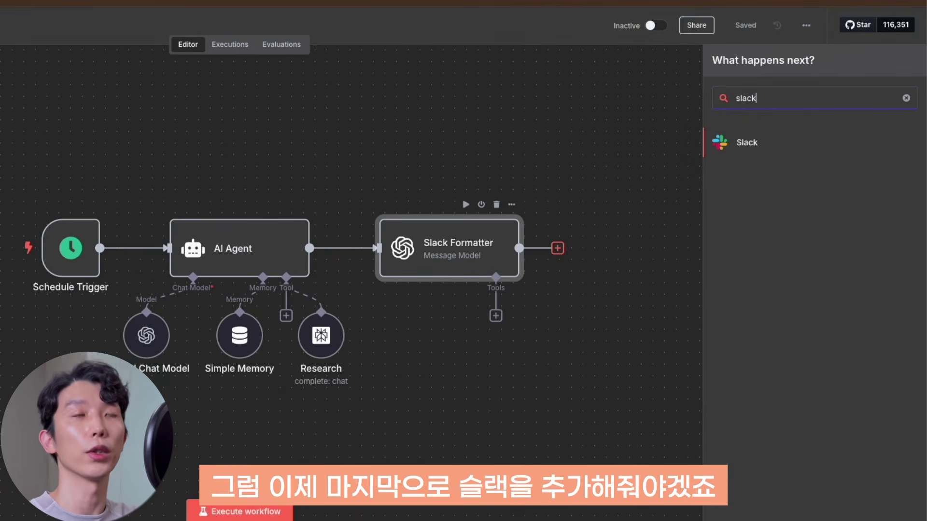
key("Return")
type("messe")
left_click(802, 159)
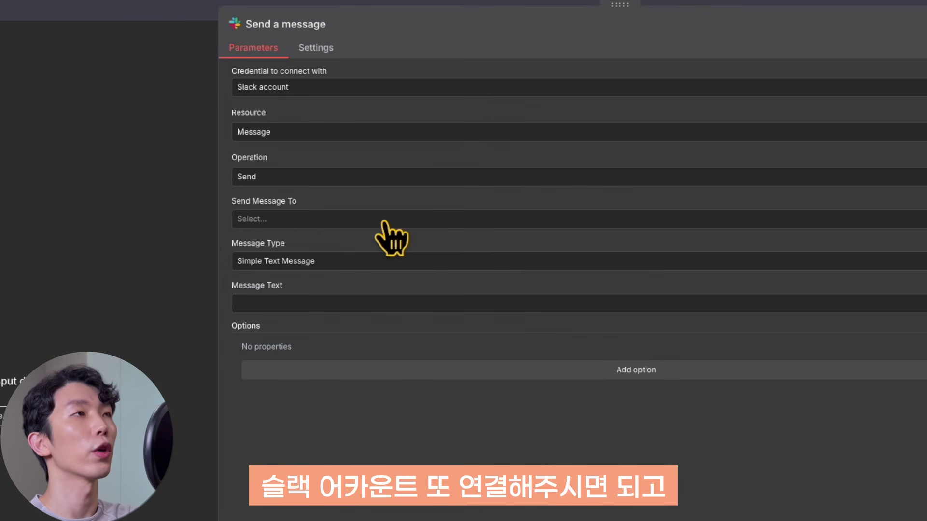
Configure the Slack node to send to the channel ai뉴스 with the message type Blocks.
left_click(386, 221)
left_click(389, 237)
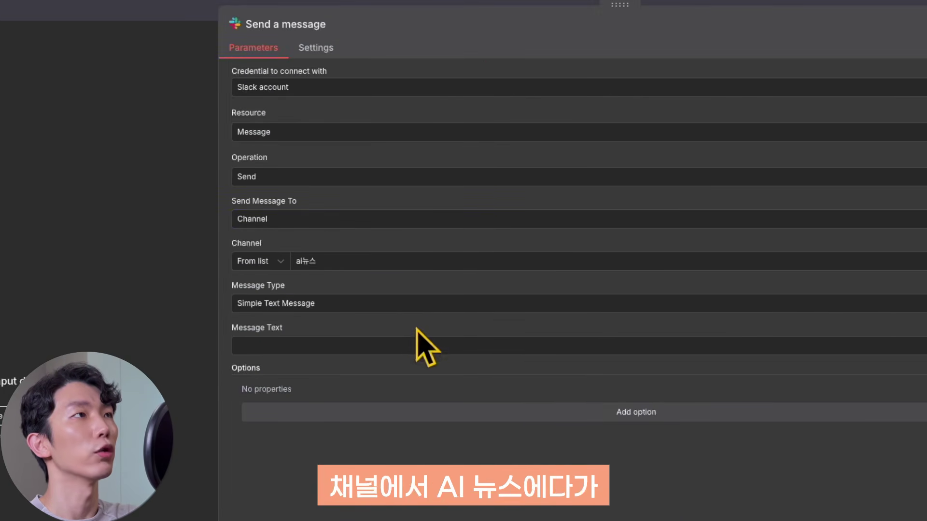
left_click(415, 308)
left_click(418, 301)
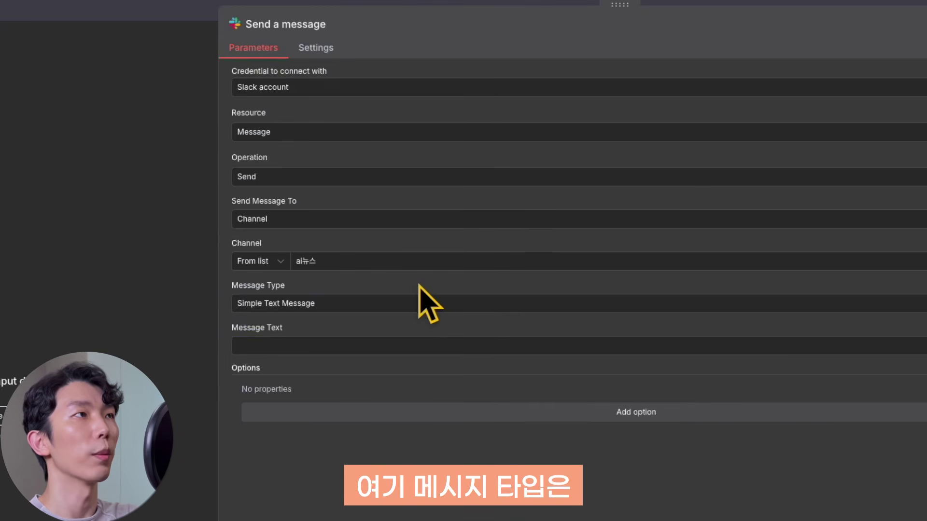
left_click(366, 309)
left_click(381, 369)
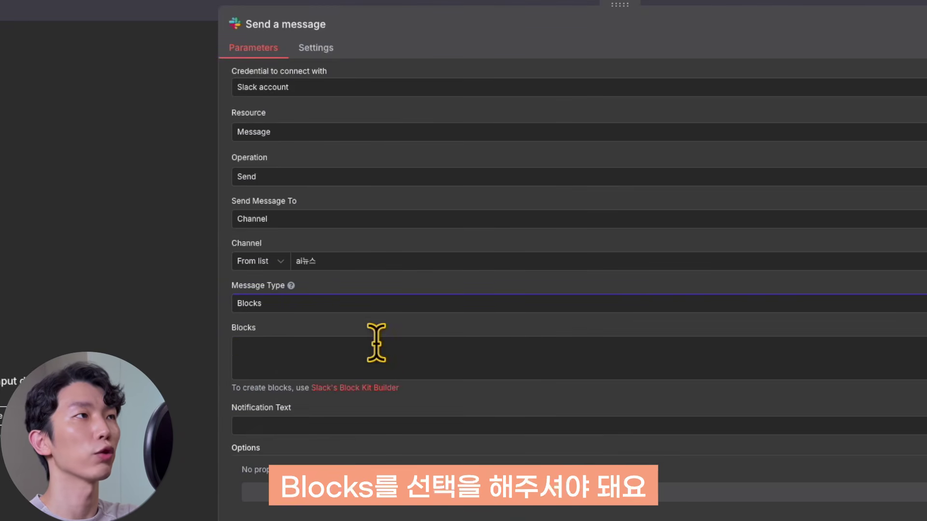
Set the Slack node's Blocks field to the expression {{ $json.message.content }}, checking the Slack Formatter node that supplies it.
left_click(853, 236)
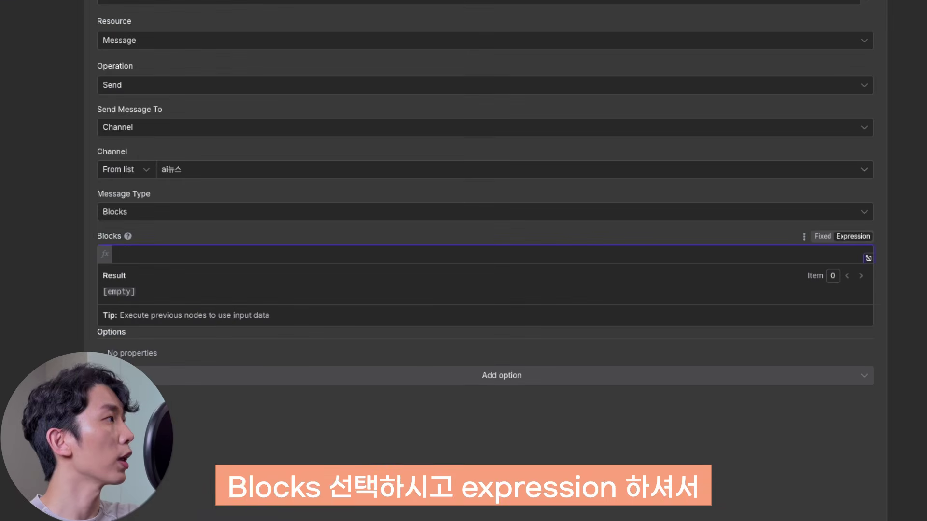
type("{{ $json.message.content }}")
left_click(174, 292)
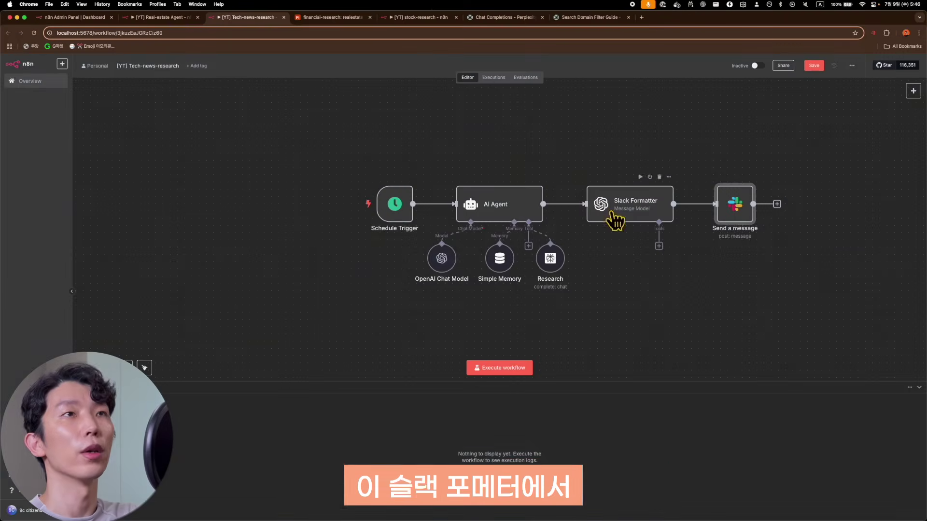
double_click(613, 215)
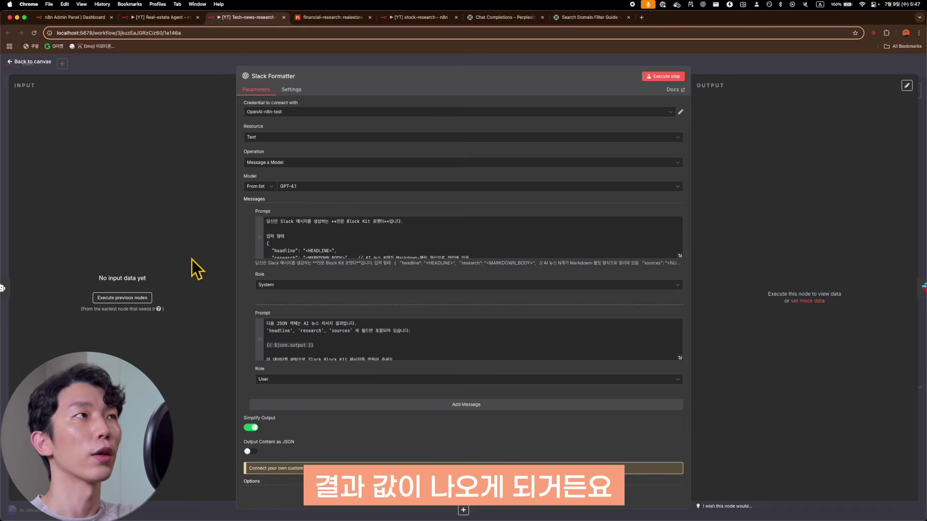
key("Escape")
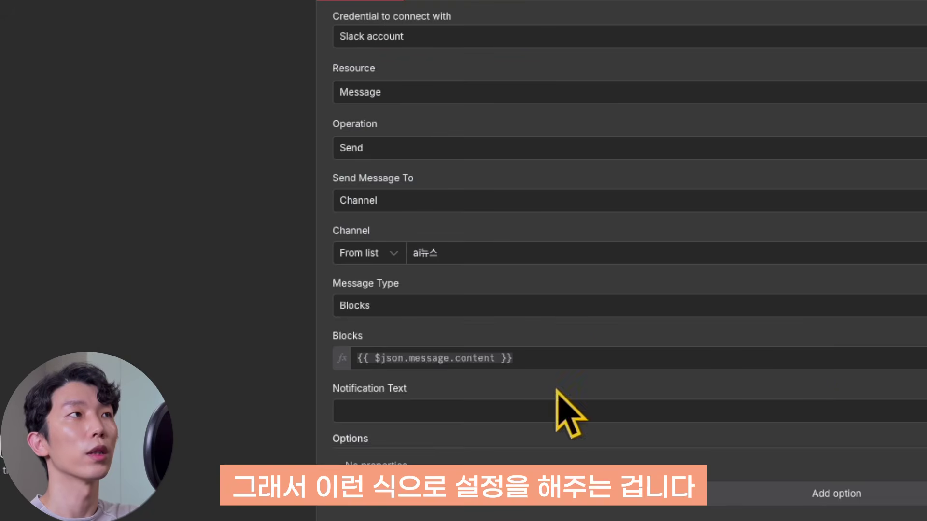
left_click(568, 358)
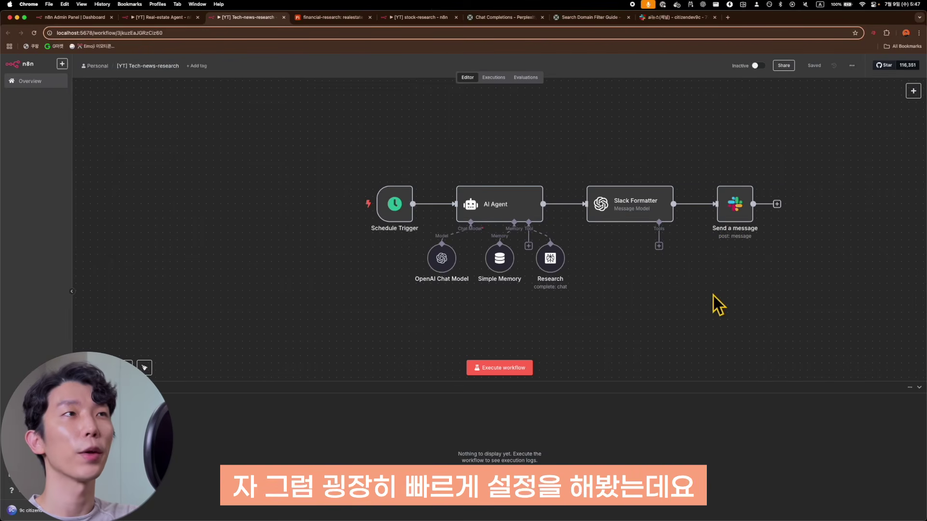
Execute the tech-news workflow and read the delivered AI news message in Slack's ai뉴스 channel.
left_click(487, 367)
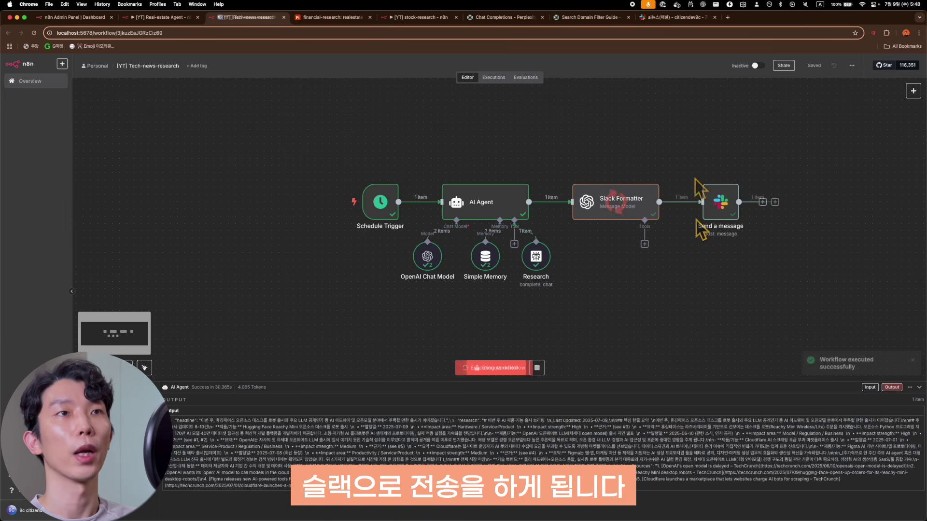
left_click(694, 19)
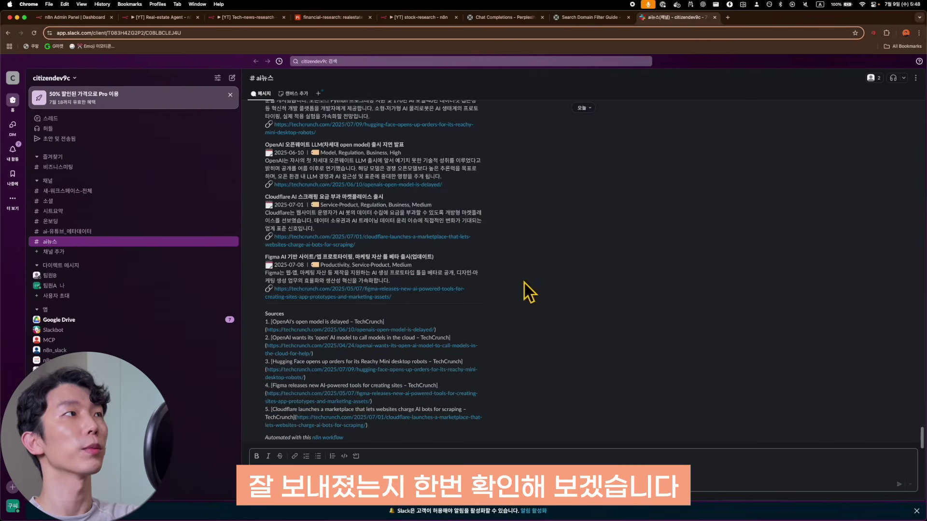
scroll(524, 283, "up", 5)
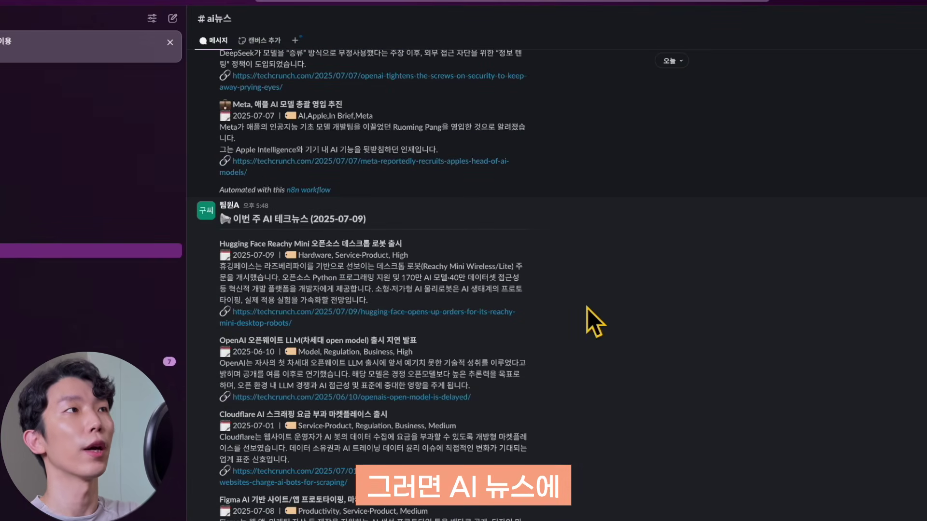
scroll(587, 308, "down", 3)
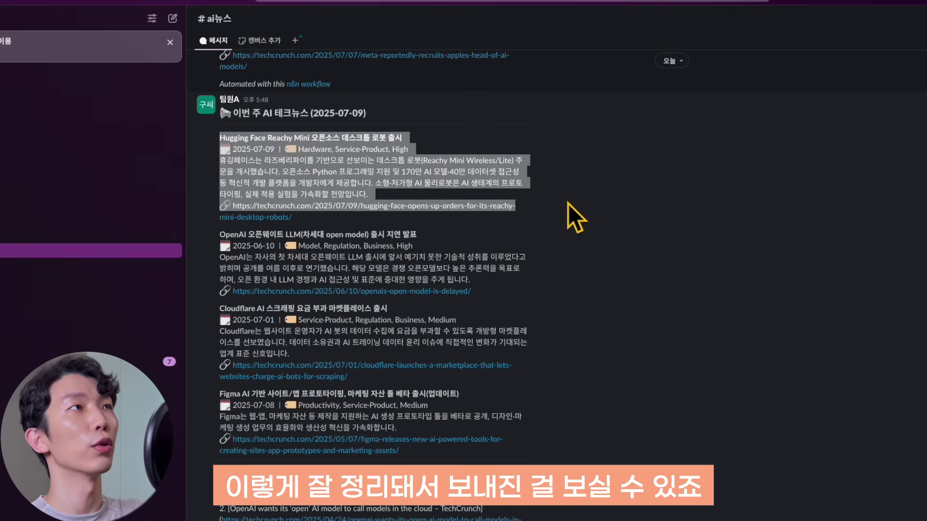
scroll(526, 210, "down", 2)
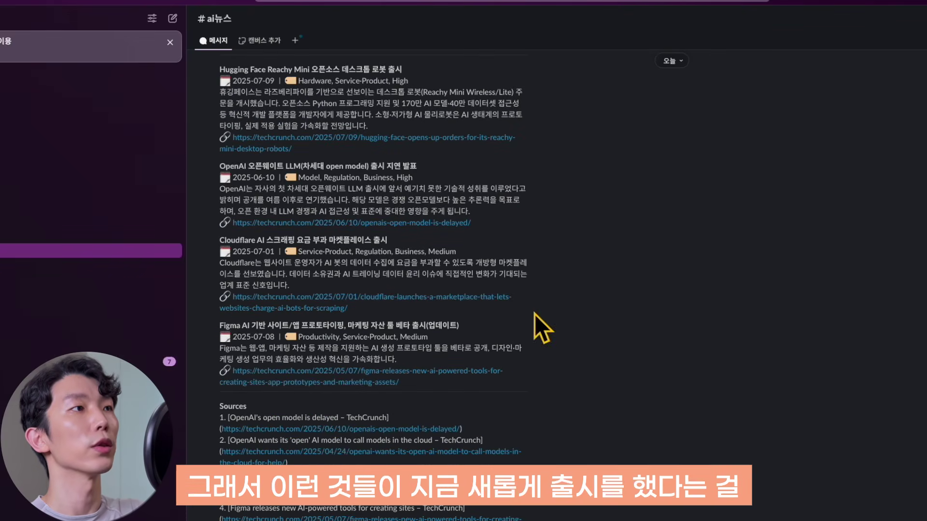
scroll(478, 202, "down", 2)
scroll(547, 274, "up", 1)
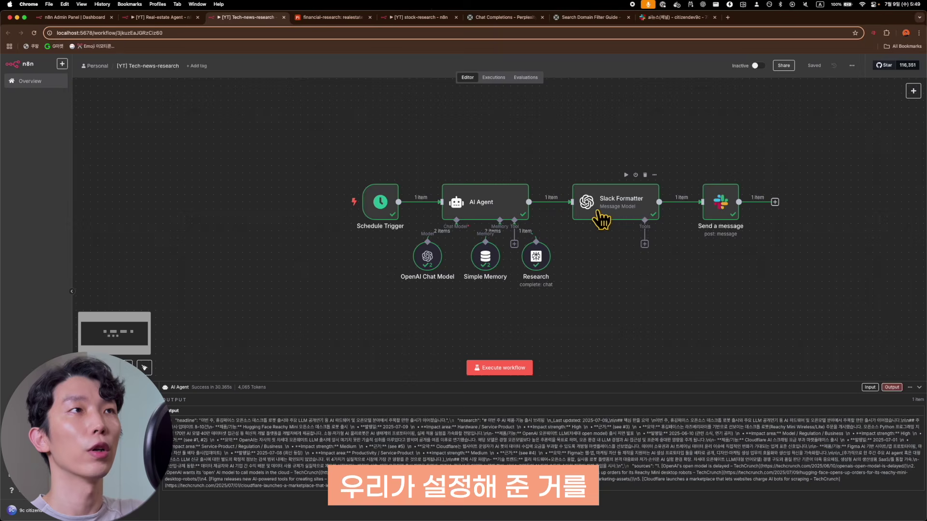
Examine the AI Agent's JSON output and the Slack Formatter's user prompt that references it.
double_click(507, 203)
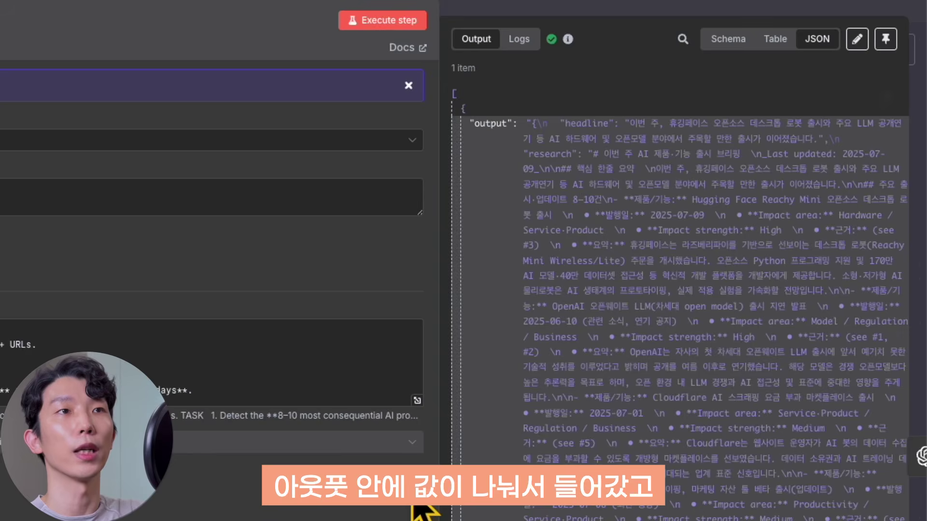
key("Escape")
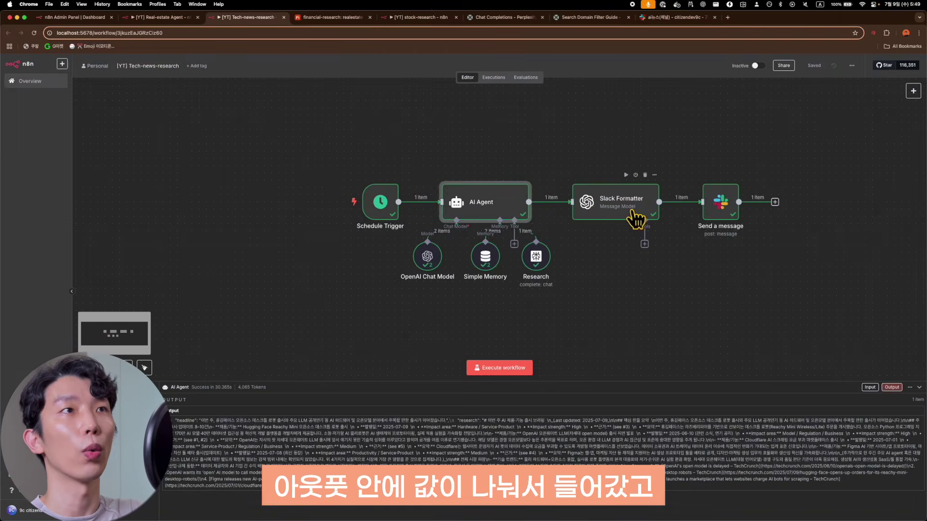
double_click(636, 218)
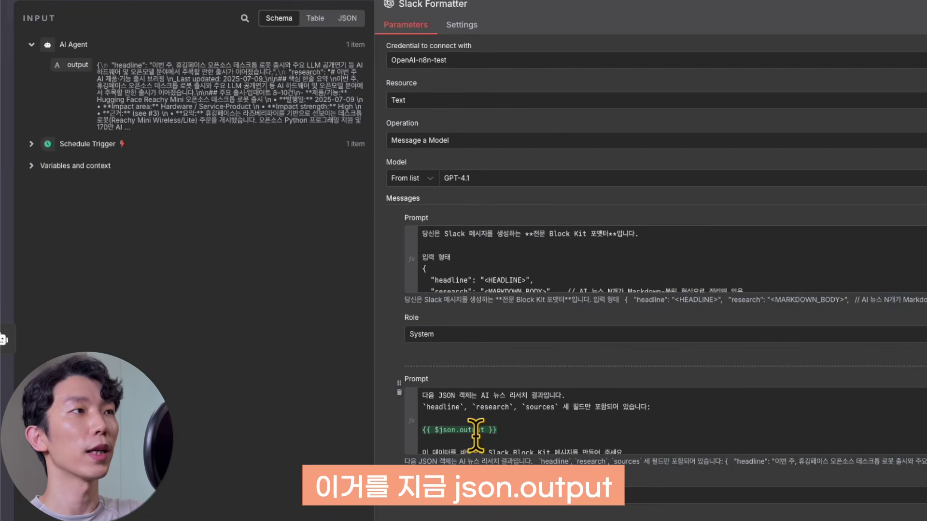
left_click(502, 439)
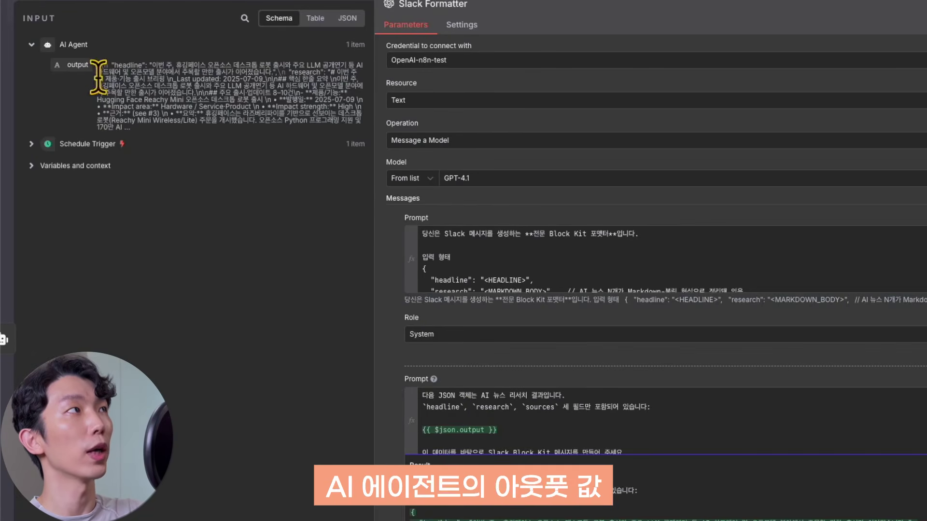
Try mapping the AI Agent's output field into the Slack Formatter's user prompt, undo it, and view the Slack node's output.
left_click_drag(83, 70, 552, 414)
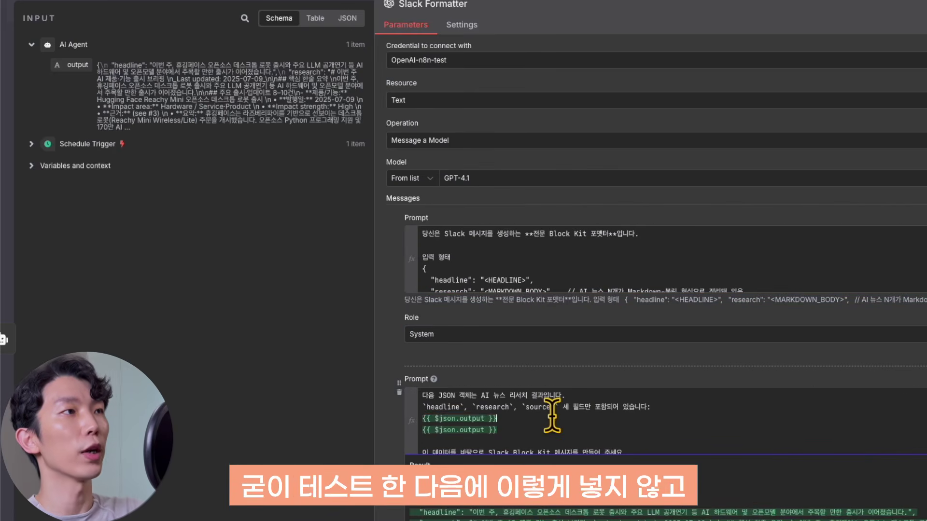
key("super+z")
left_click(559, 369)
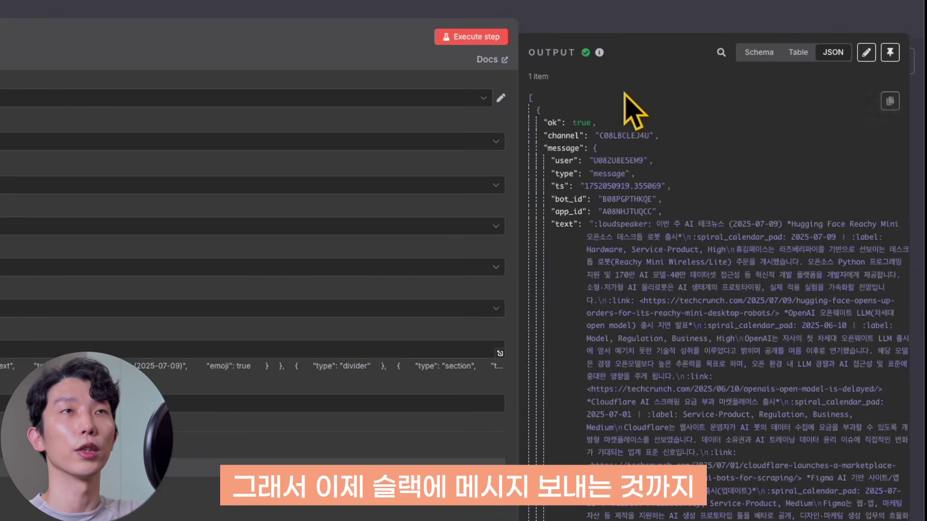
left_click_drag(623, 93, 678, 381)
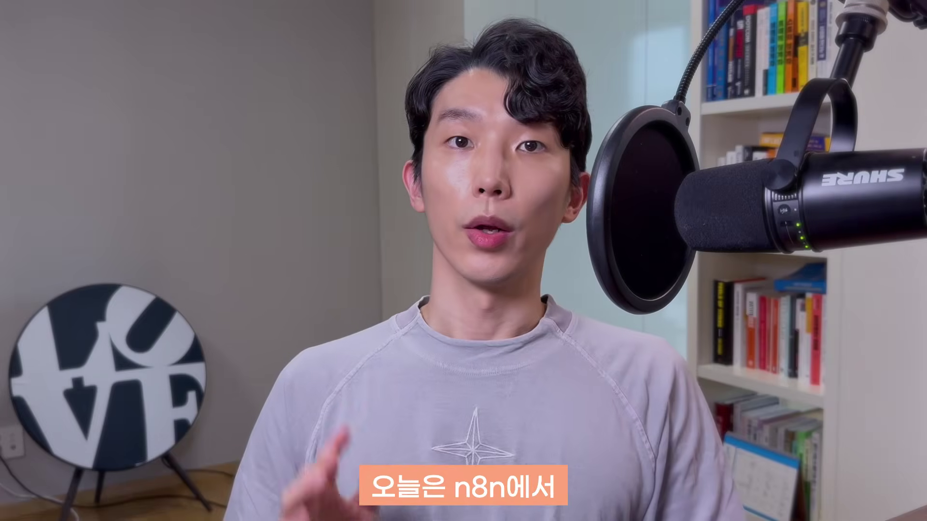